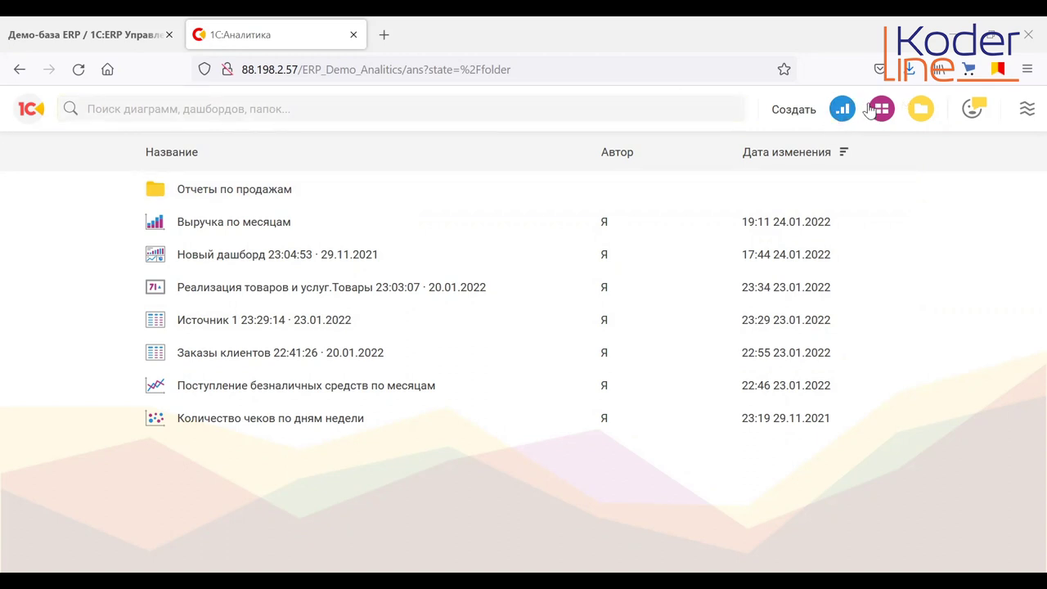
# - Switch the interface to the dark theme and back to the light theme
pyautogui.click(1027, 112)
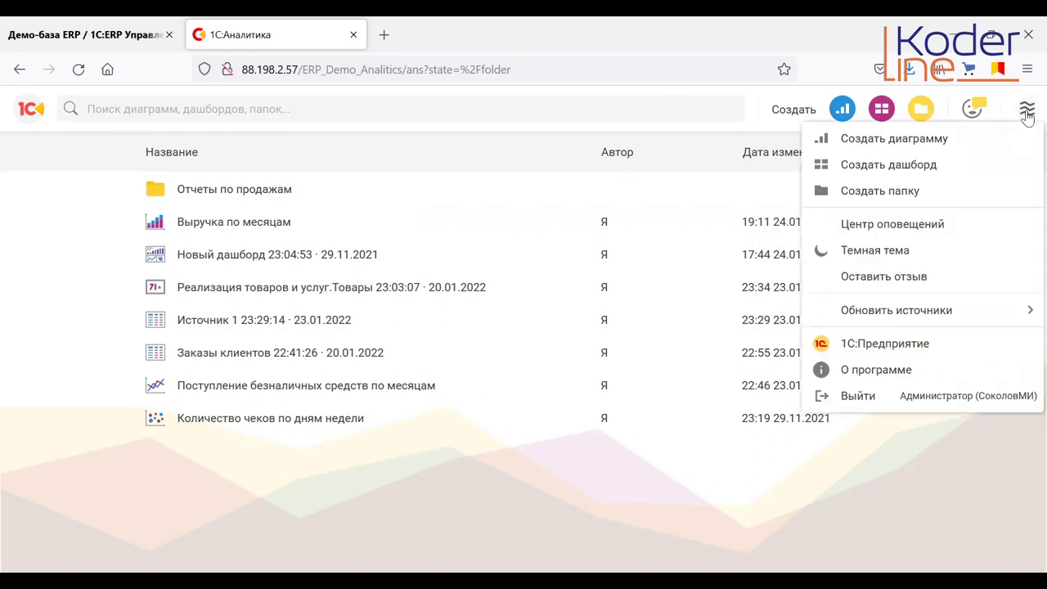
pyautogui.click(975, 251)
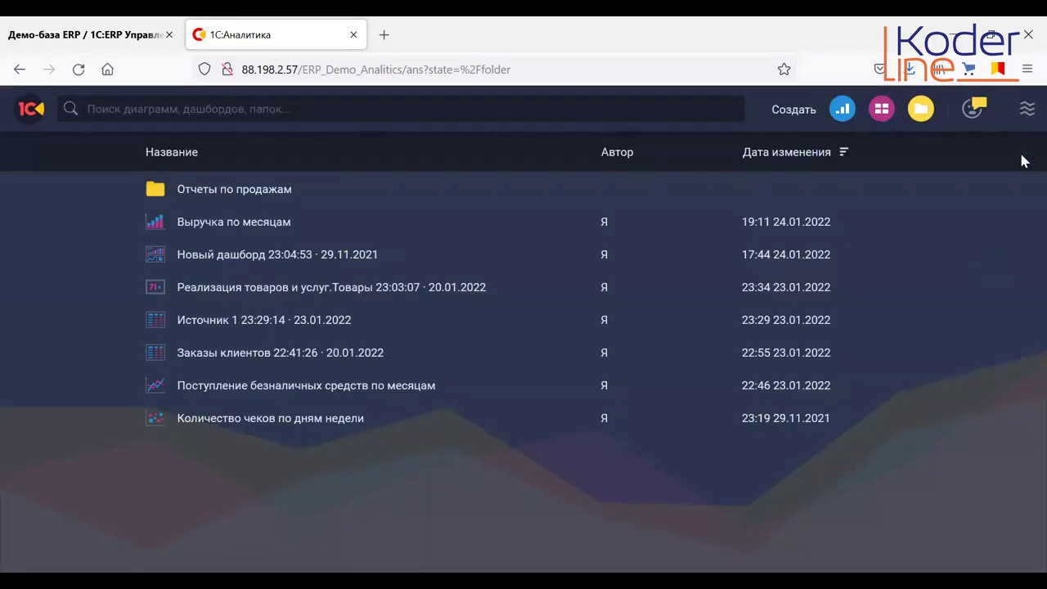
pyautogui.click(1027, 109)
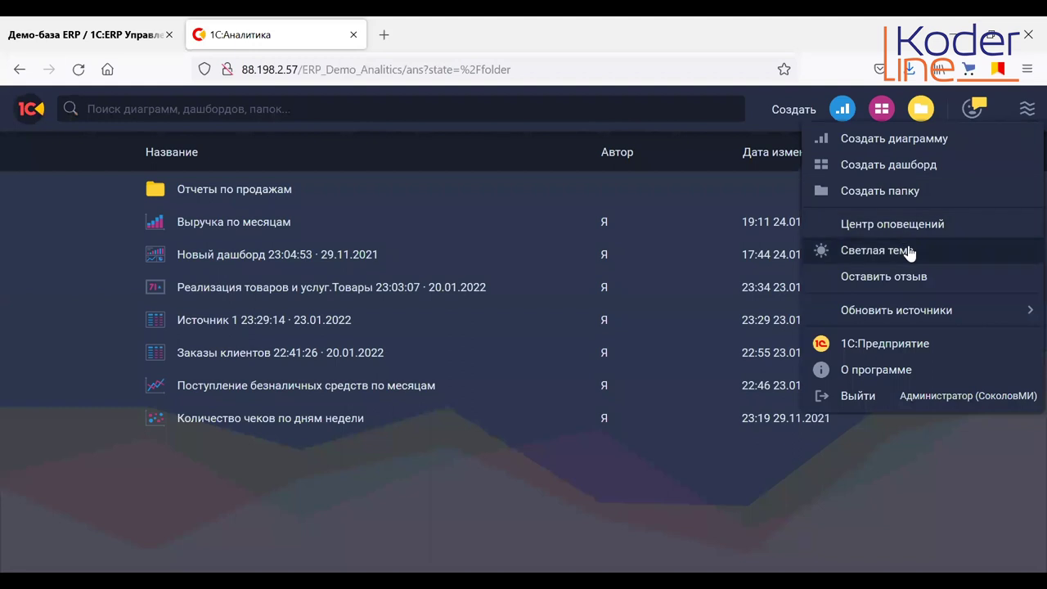
pyautogui.click(909, 251)
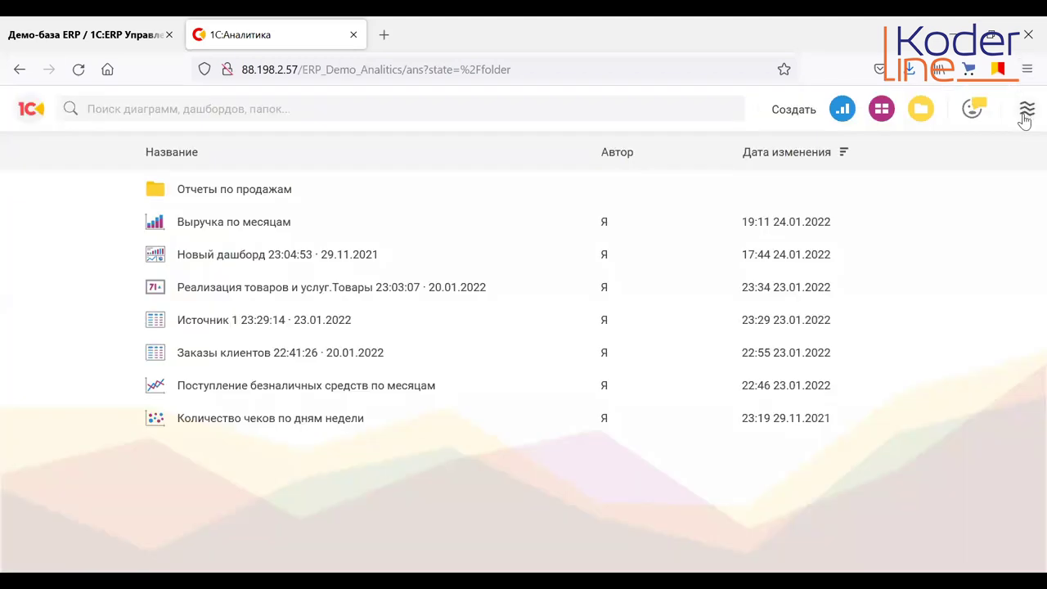
# - Examine the available options for updating the data sources, then close them
pyautogui.click(1028, 109)
pyautogui.moveTo(982, 309)
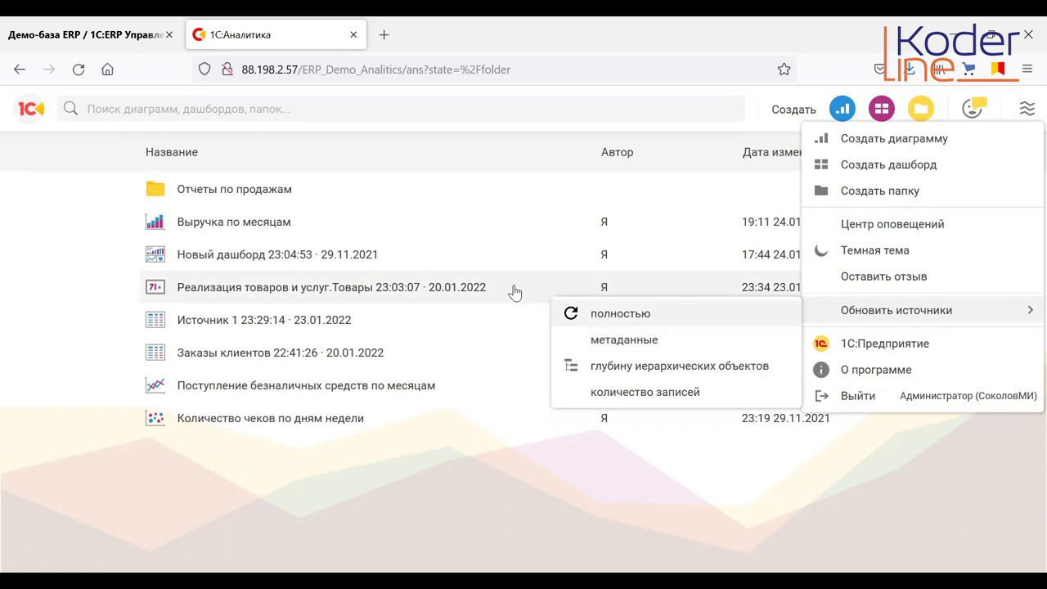
pyautogui.click(483, 149)
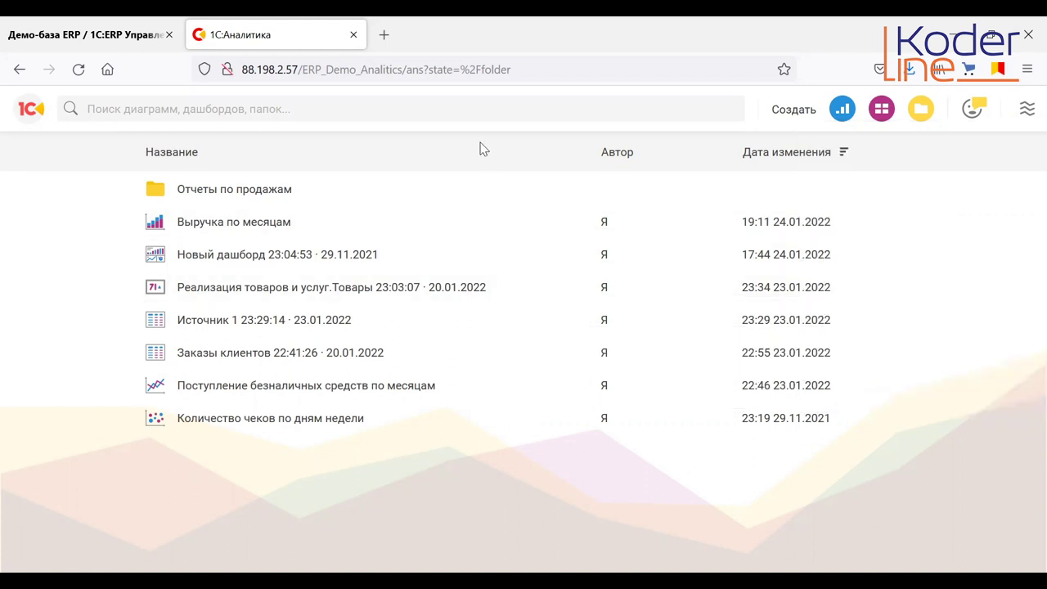
# - Start a new chart, view the source type filter options, and sort the source list by type
pyautogui.click(843, 111)
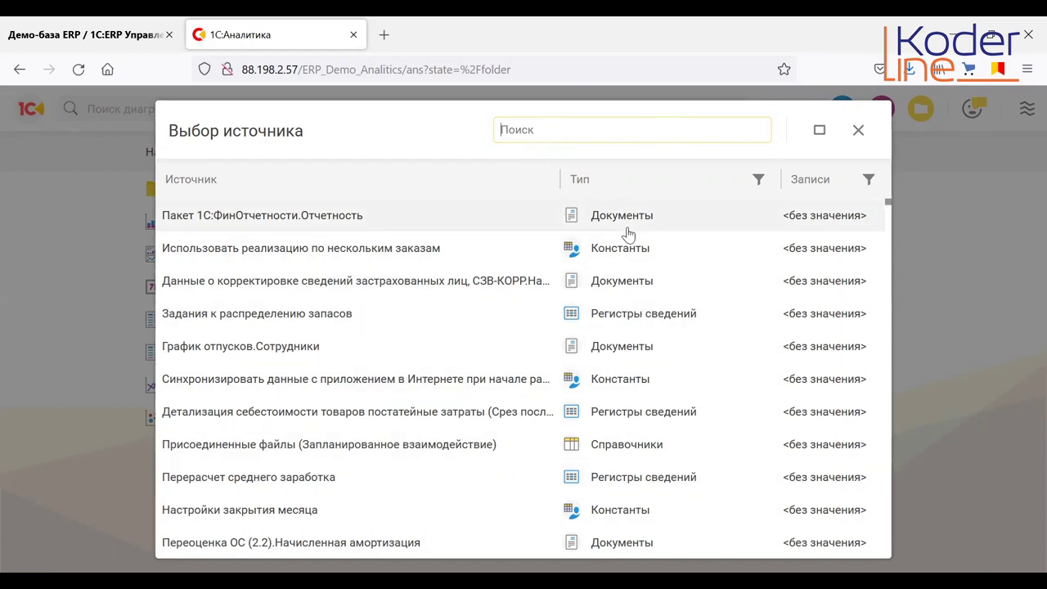
pyautogui.click(756, 182)
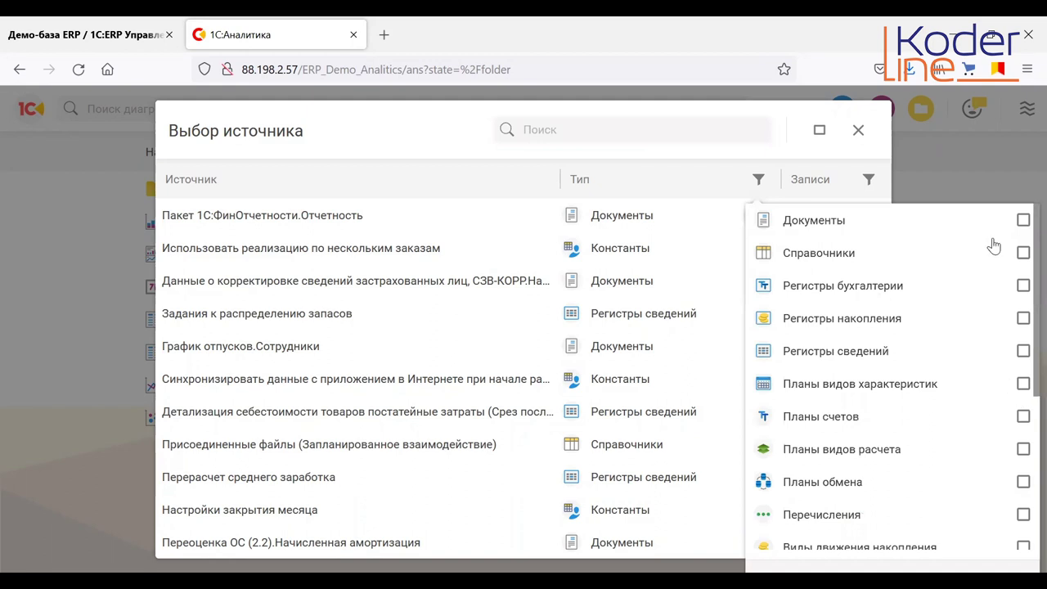
pyautogui.click(636, 180)
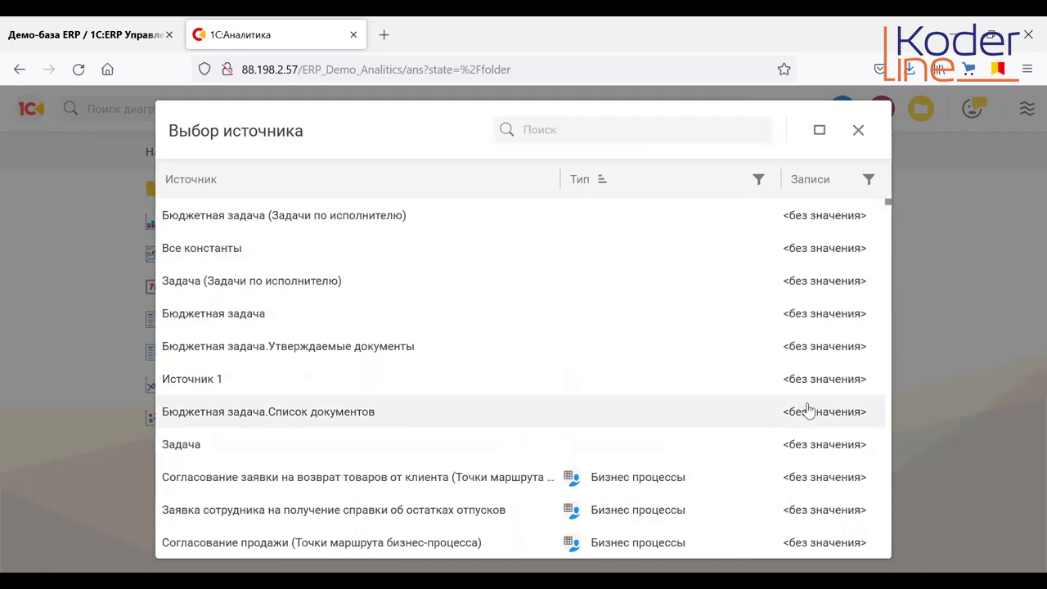
# - Search the sources for "заказы кл" and choose the accumulation register Заказы клиентов as the chart's source
pyautogui.click(627, 131)
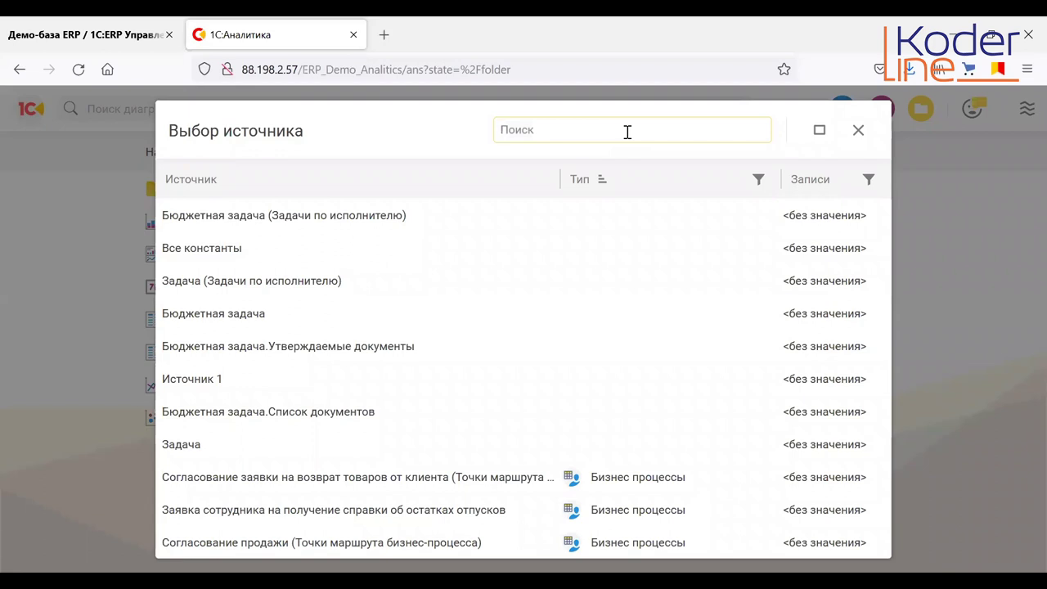
pyautogui.write('заказ')
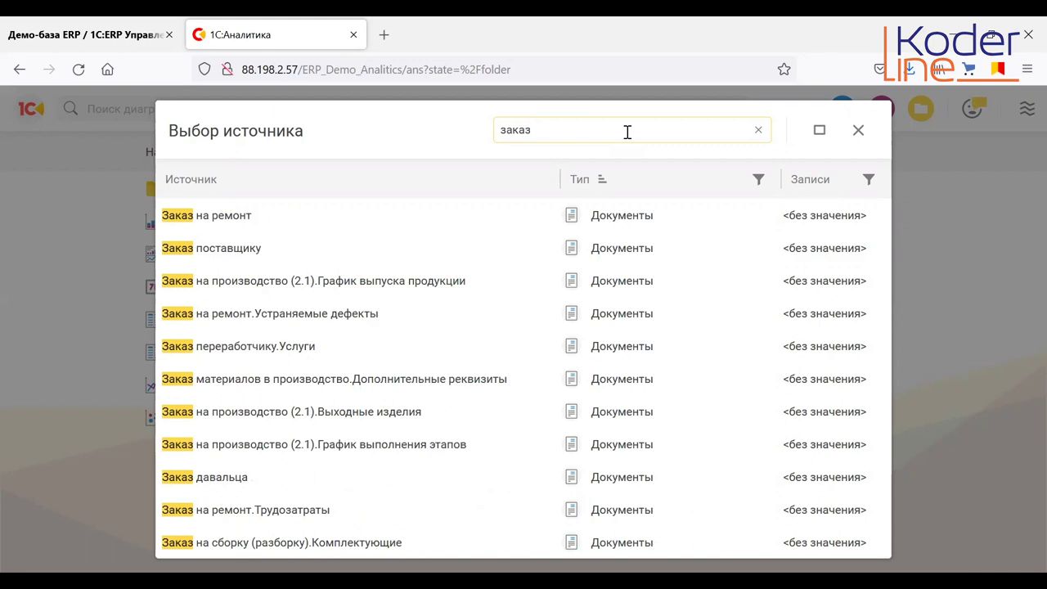
pyautogui.write('ы кл')
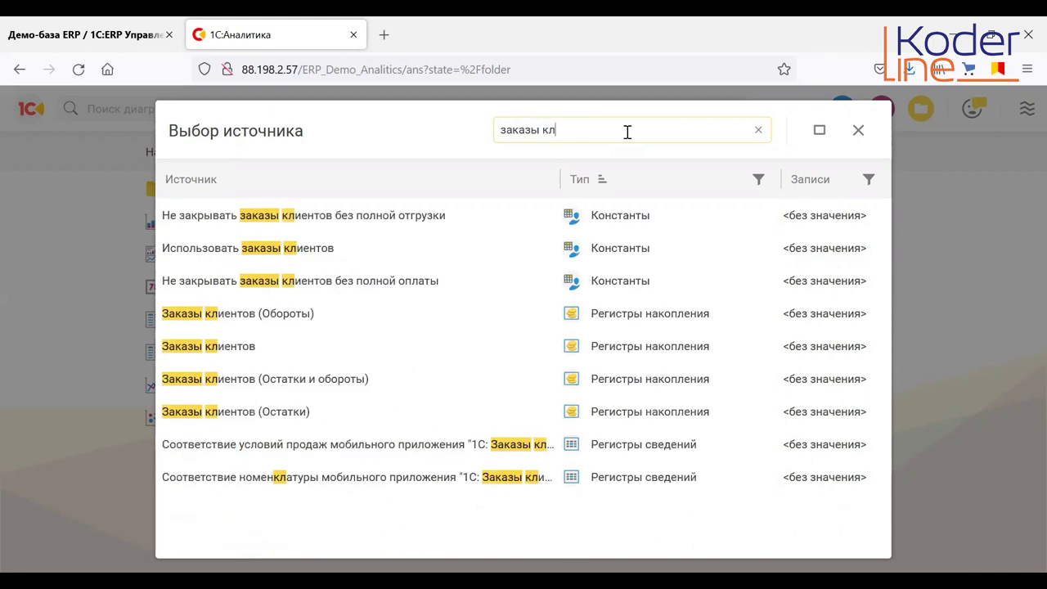
pyautogui.click(277, 346)
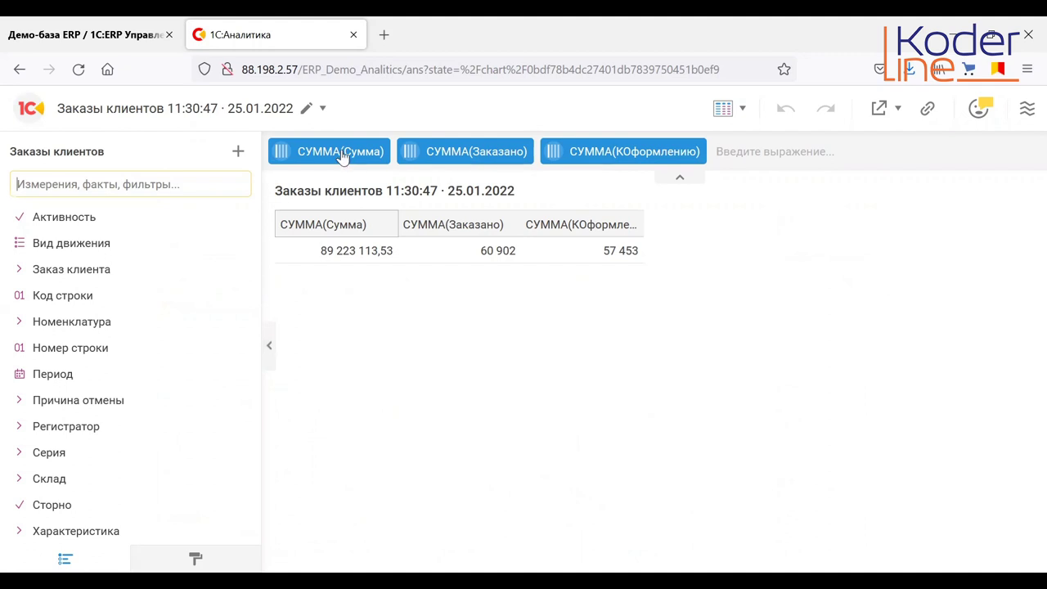
# - Change the aggregation of the Заказано measure to Среднее and back to Сумма
pyautogui.click(440, 155)
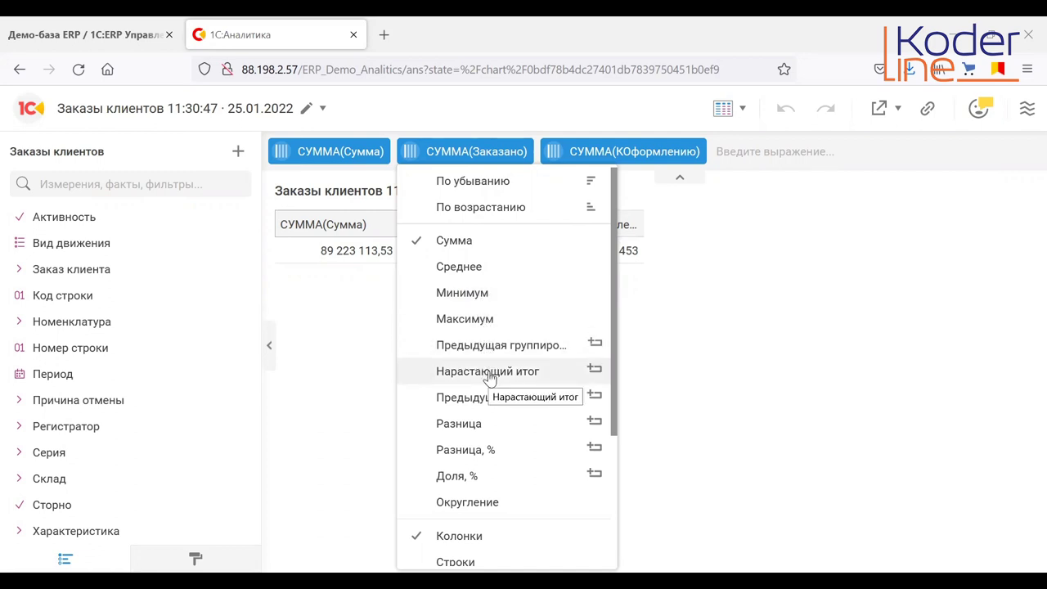
pyautogui.click(459, 267)
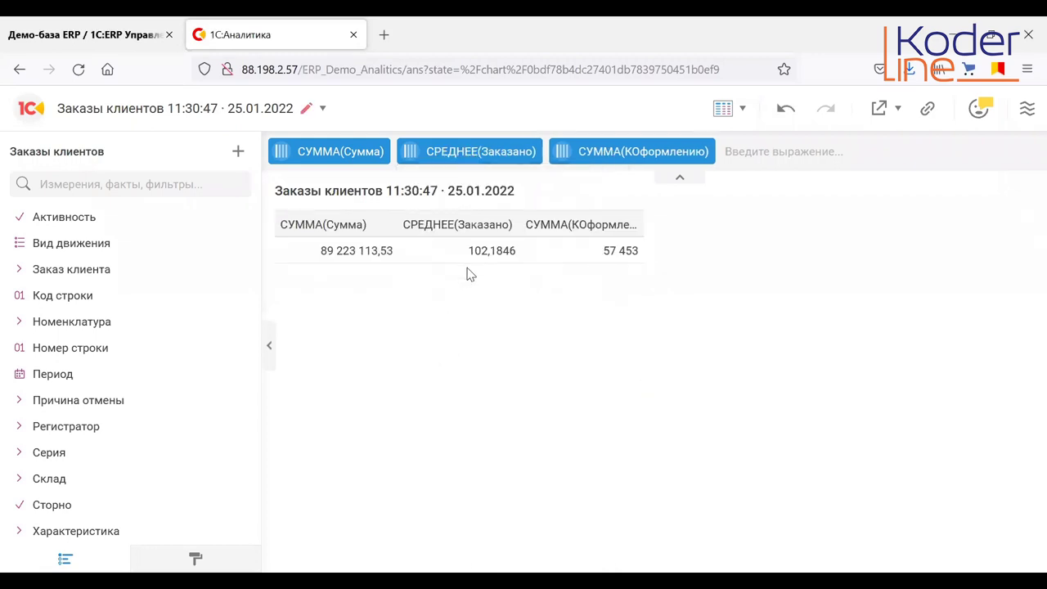
pyautogui.click(451, 151)
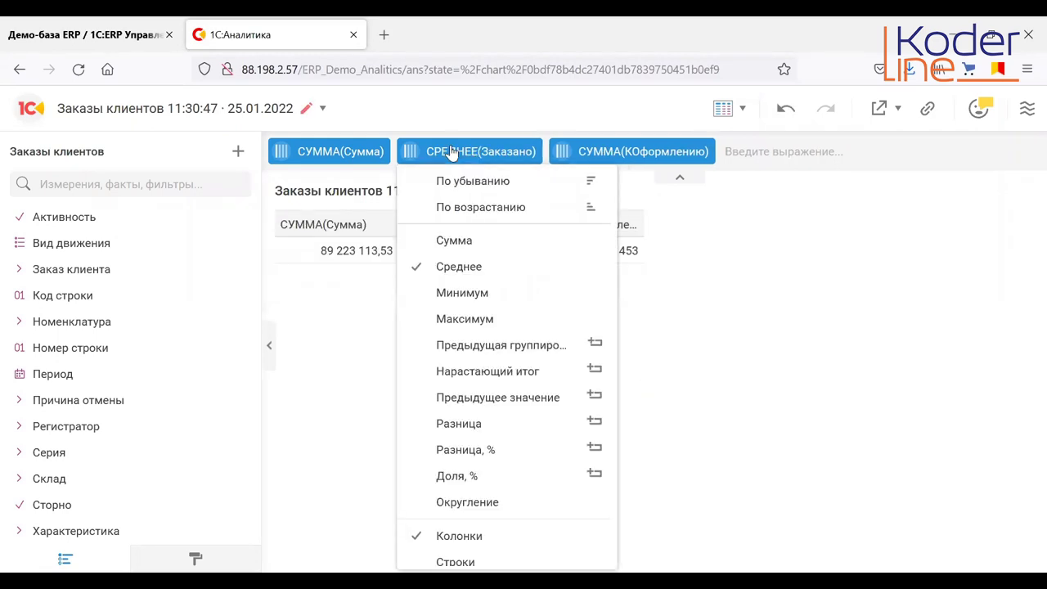
pyautogui.click(456, 244)
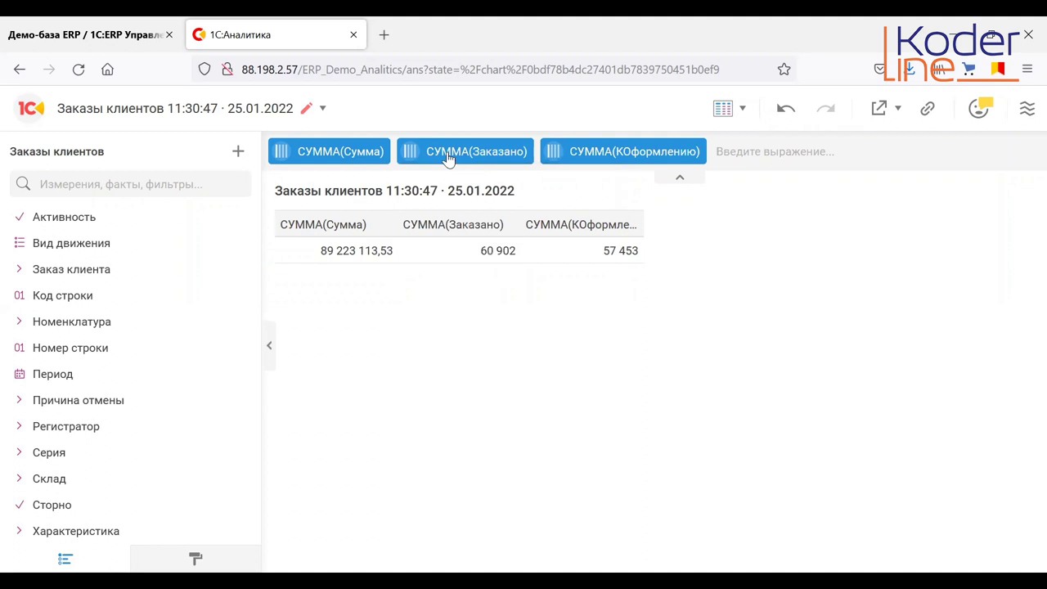
# - Remove the СУММА(Заказано) and СУММА(КОформлению) measures from the table and add Период as a yearly row grouping
pyautogui.click(448, 156)
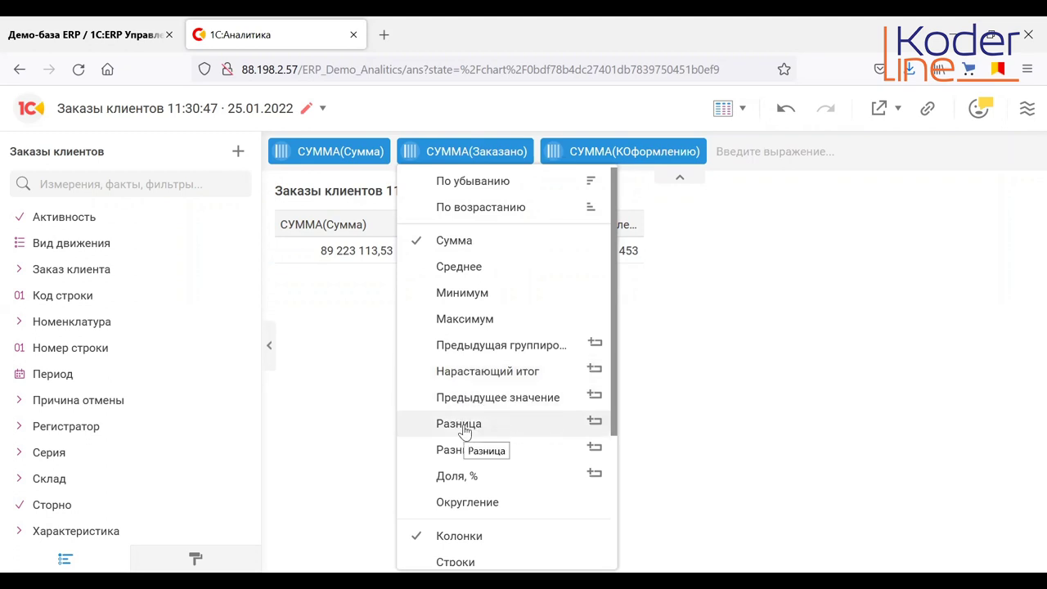
pyautogui.scroll(-2, 597, 524)
pyautogui.scroll(-2, 611, 530)
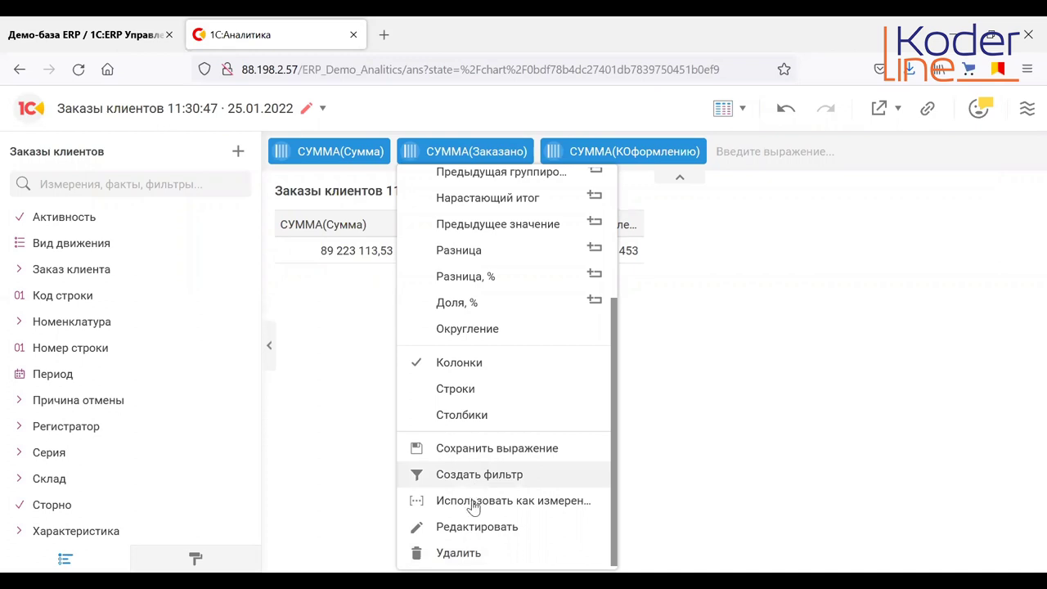
pyautogui.click(458, 553)
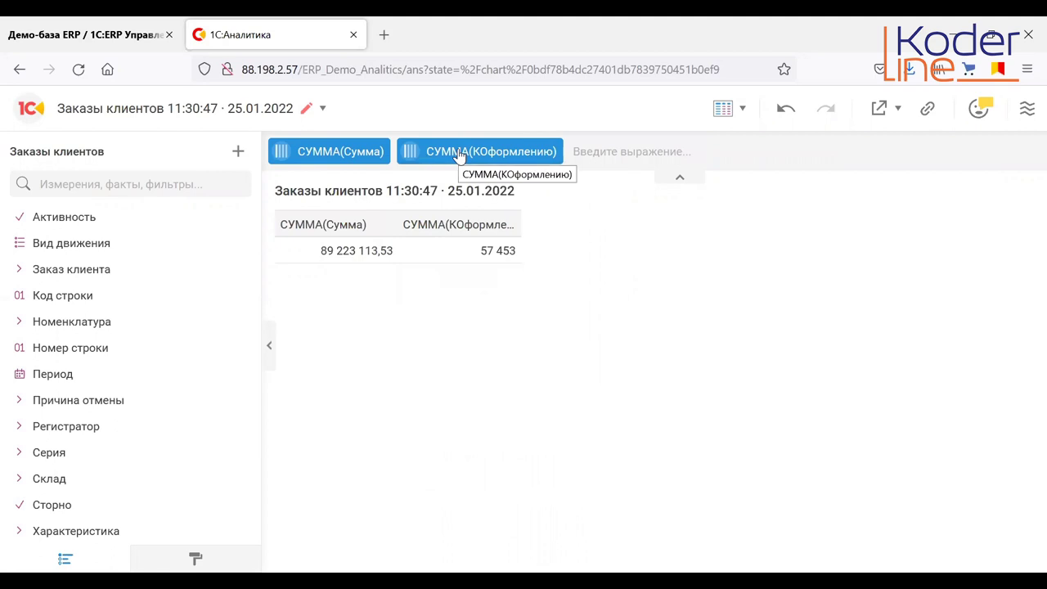
pyautogui.moveTo(458, 155); pyautogui.dragTo(565, 328)
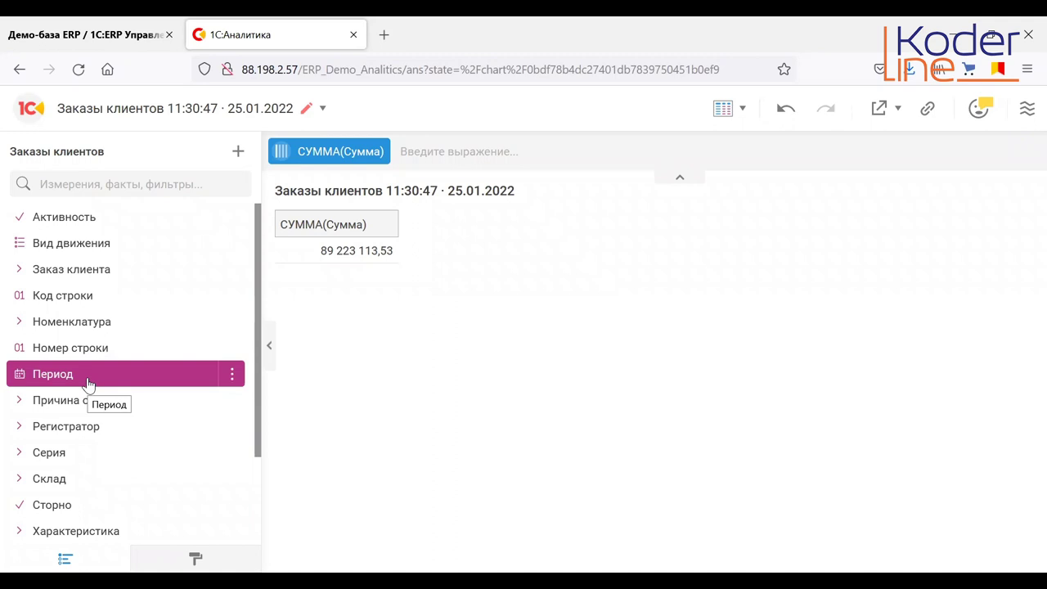
pyautogui.moveTo(175, 366); pyautogui.dragTo(365, 288)
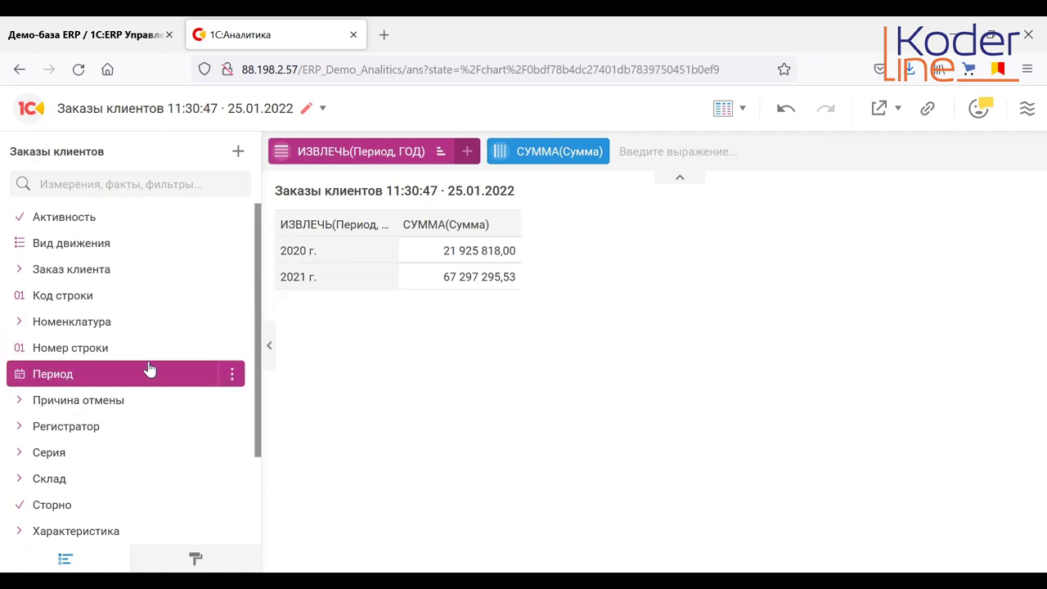
# - Create a current-year filter (Текущий год) on Период and remove it again
pyautogui.click(231, 375)
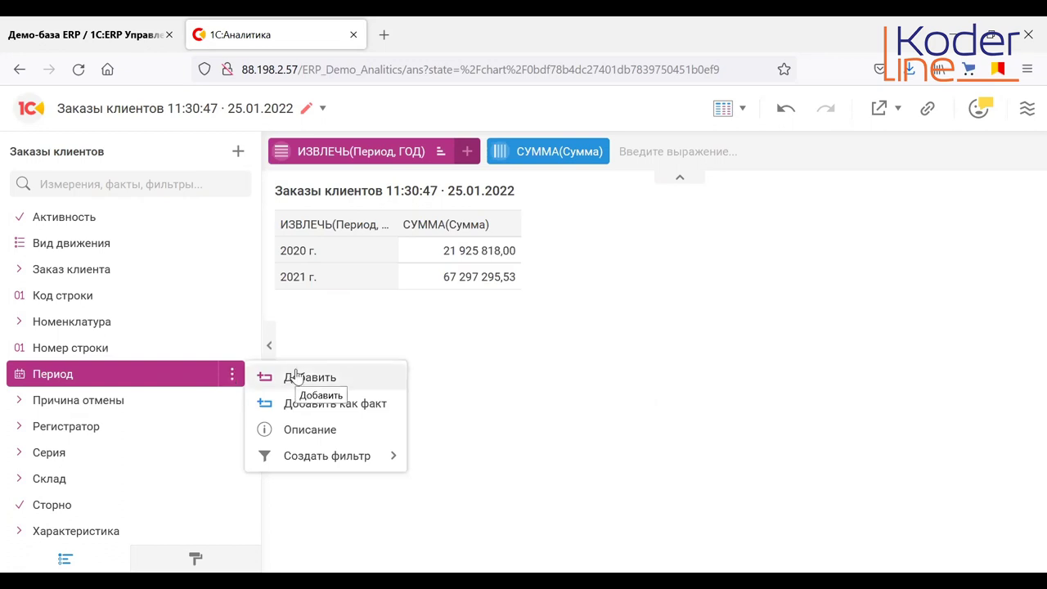
pyautogui.moveTo(307, 456)
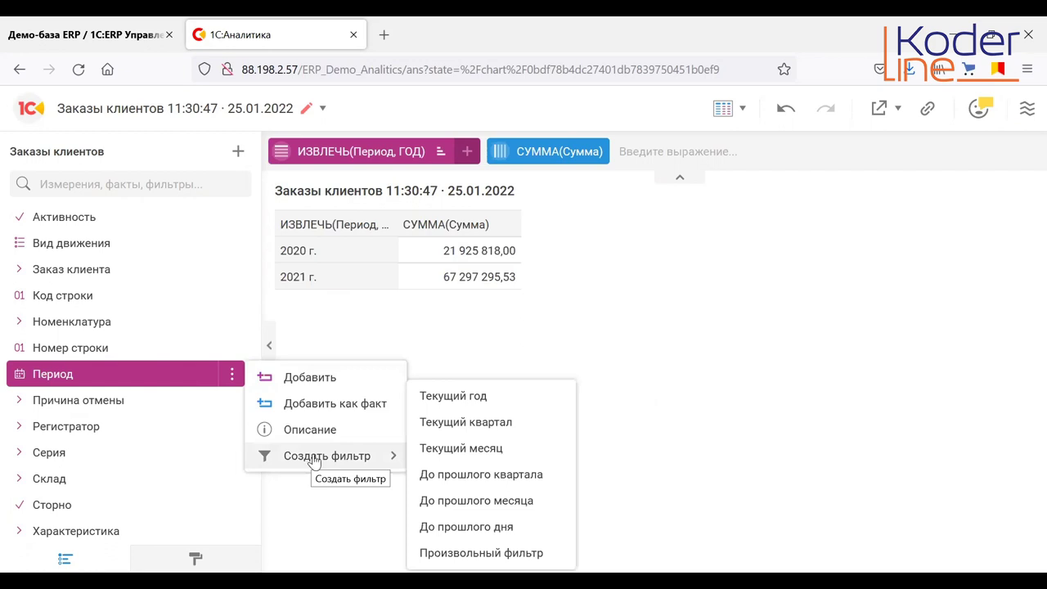
pyautogui.click(455, 397)
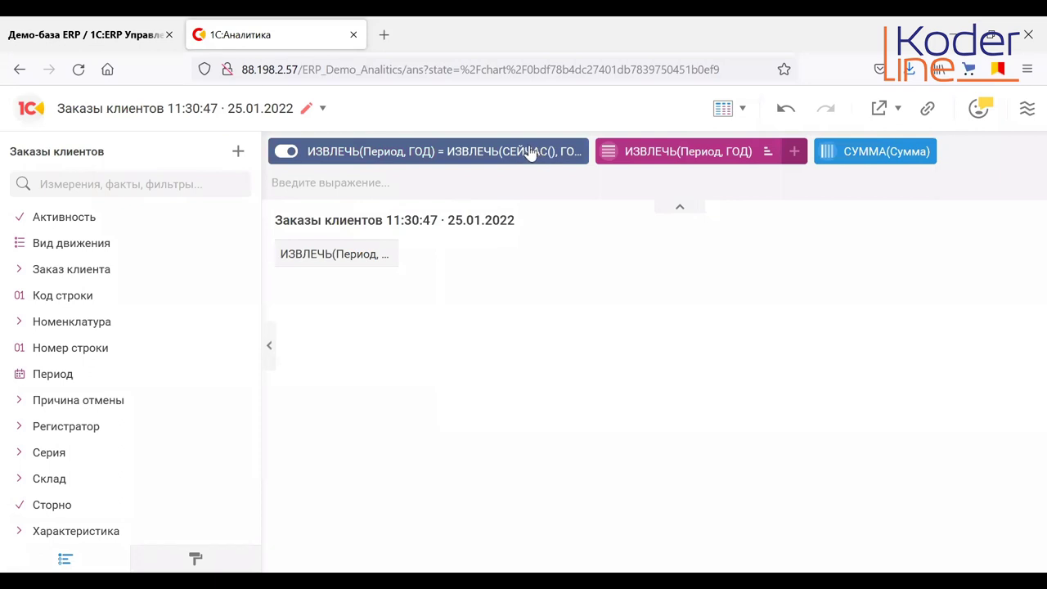
pyautogui.moveTo(524, 152); pyautogui.dragTo(573, 377)
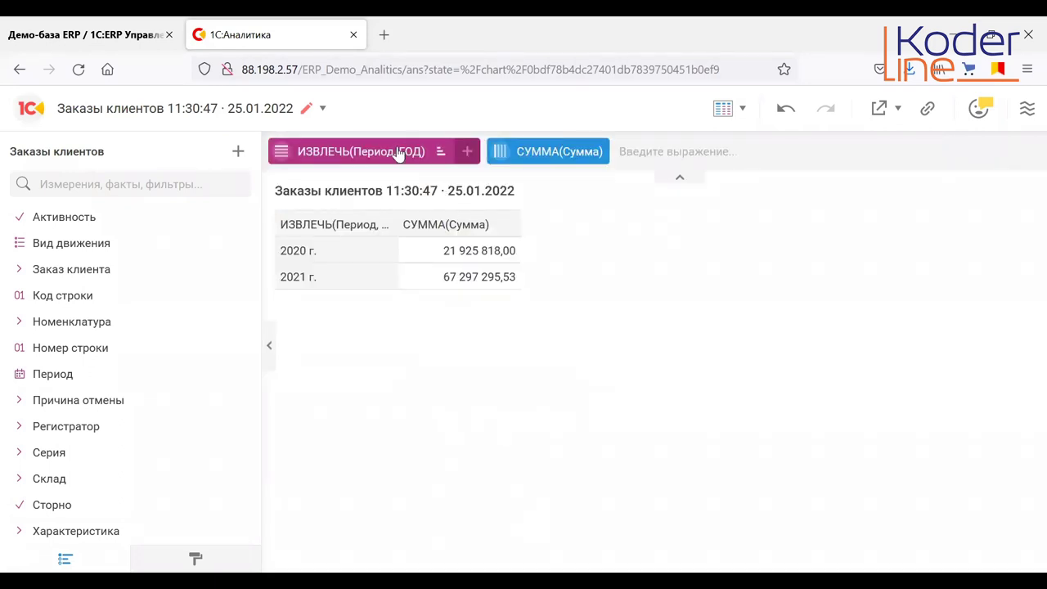
# - Examine which fields the 2020 row can be drilled down by, including the attributes of Заказ клиента
pyautogui.click(332, 253)
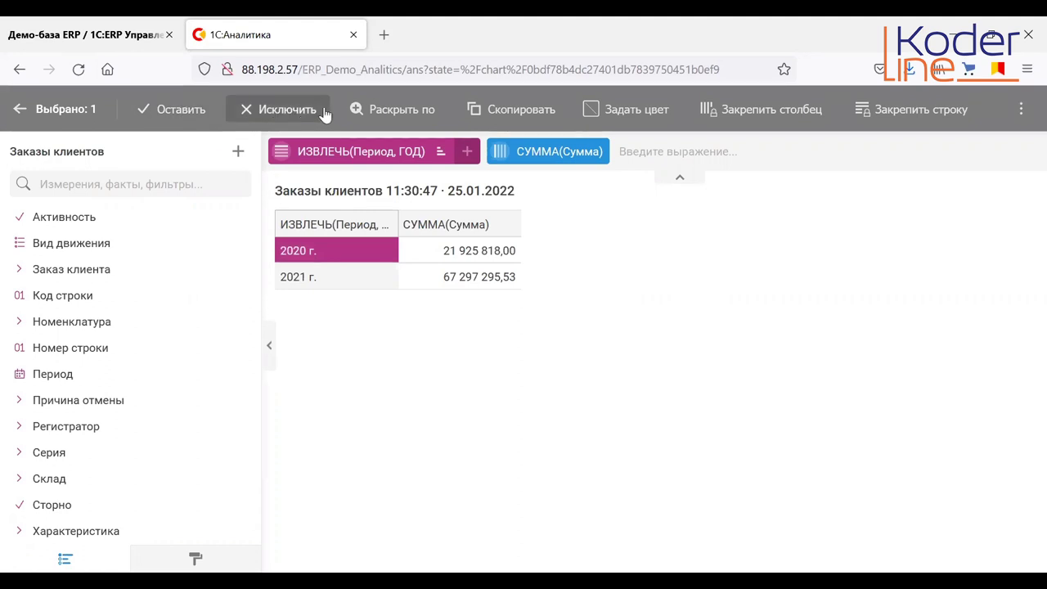
pyautogui.click(374, 115)
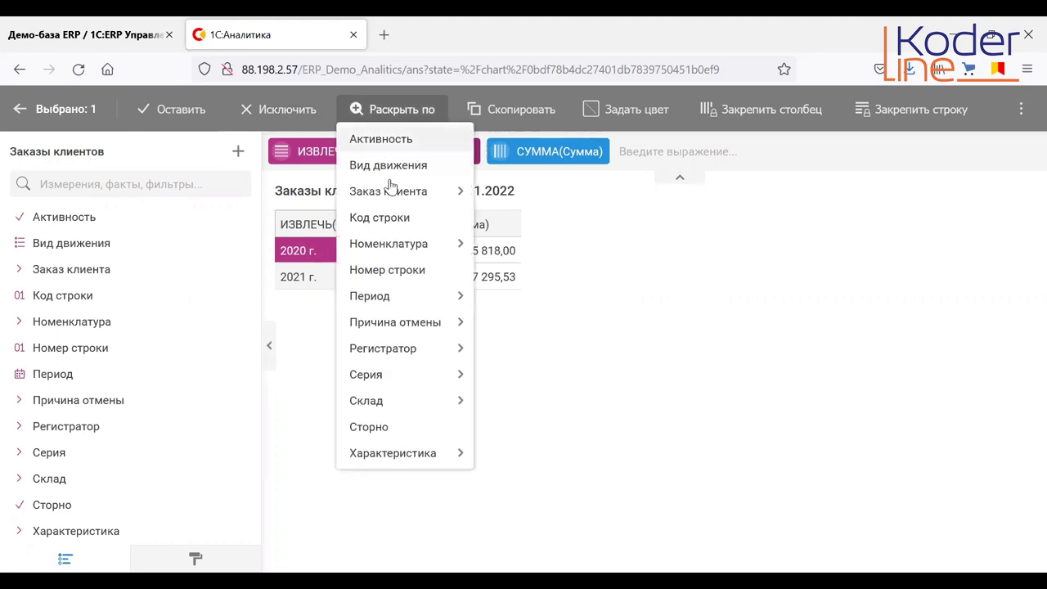
pyautogui.moveTo(394, 203)
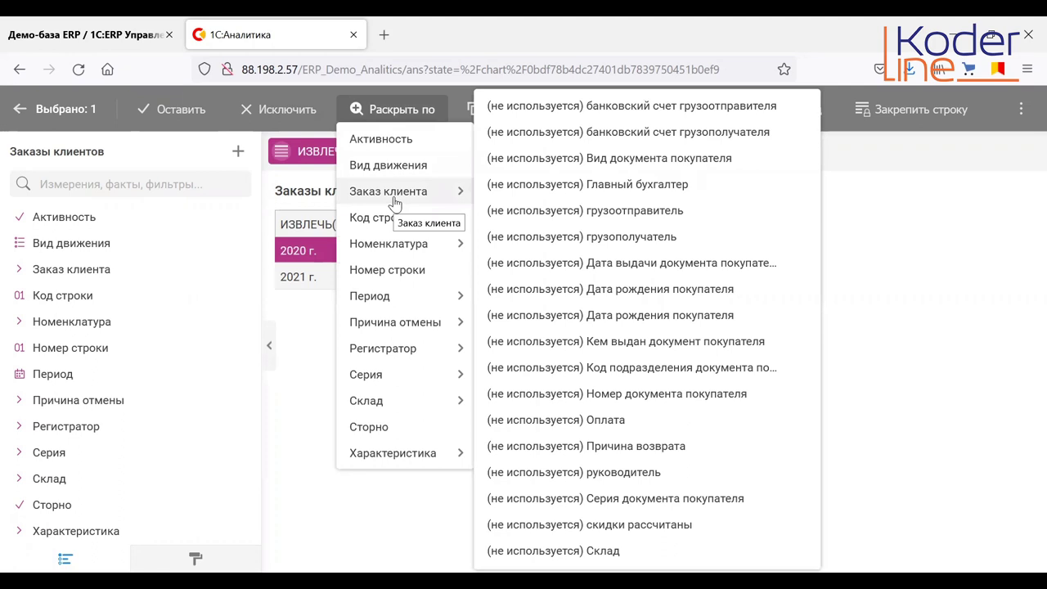
pyautogui.click(318, 333)
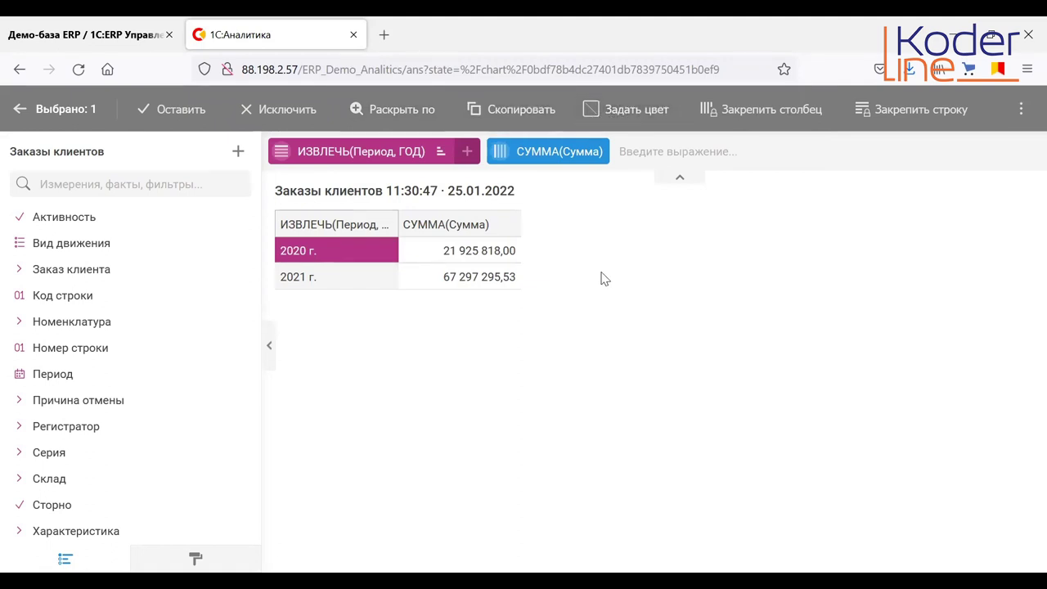
# - Select only the 2021 row and keep it, filtering the table to that year
pyautogui.keyDown('ctrl'); pyautogui.click(347, 284); pyautogui.keyUp('ctrl')
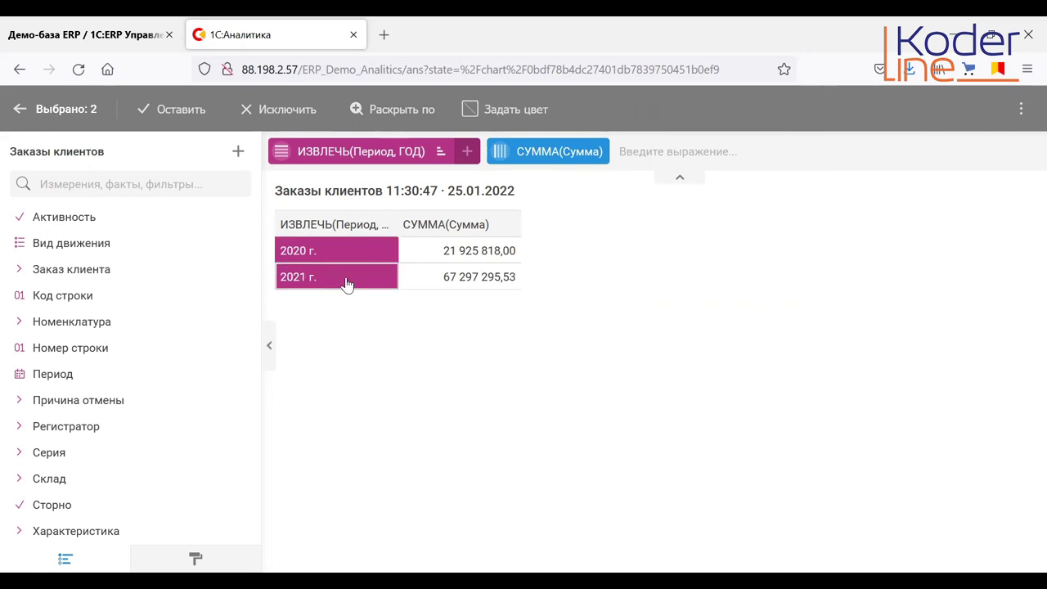
pyautogui.keyDown('ctrl'); pyautogui.click(332, 257); pyautogui.keyUp('ctrl')
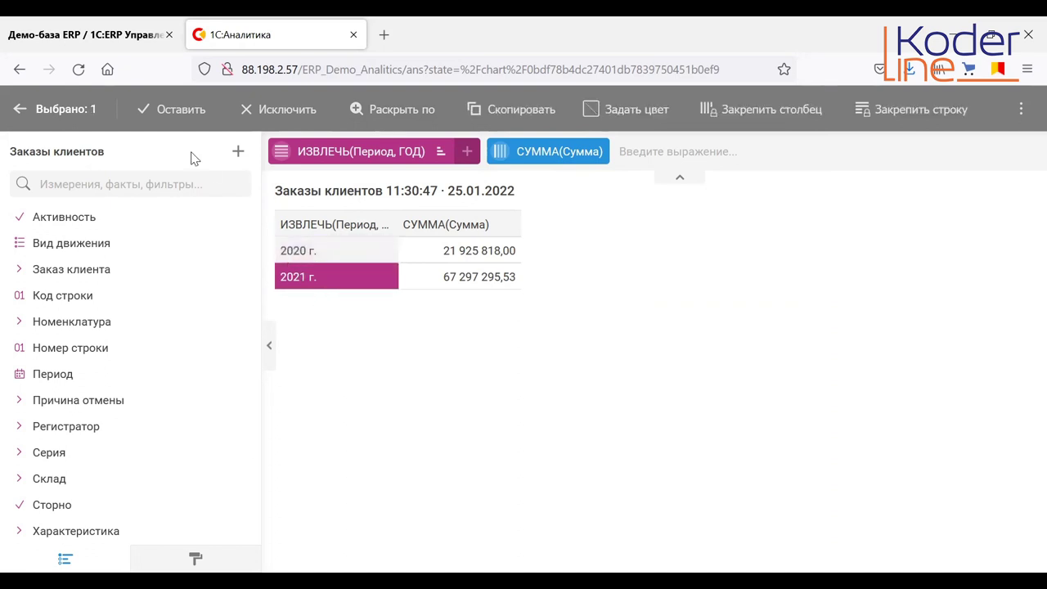
pyautogui.click(171, 117)
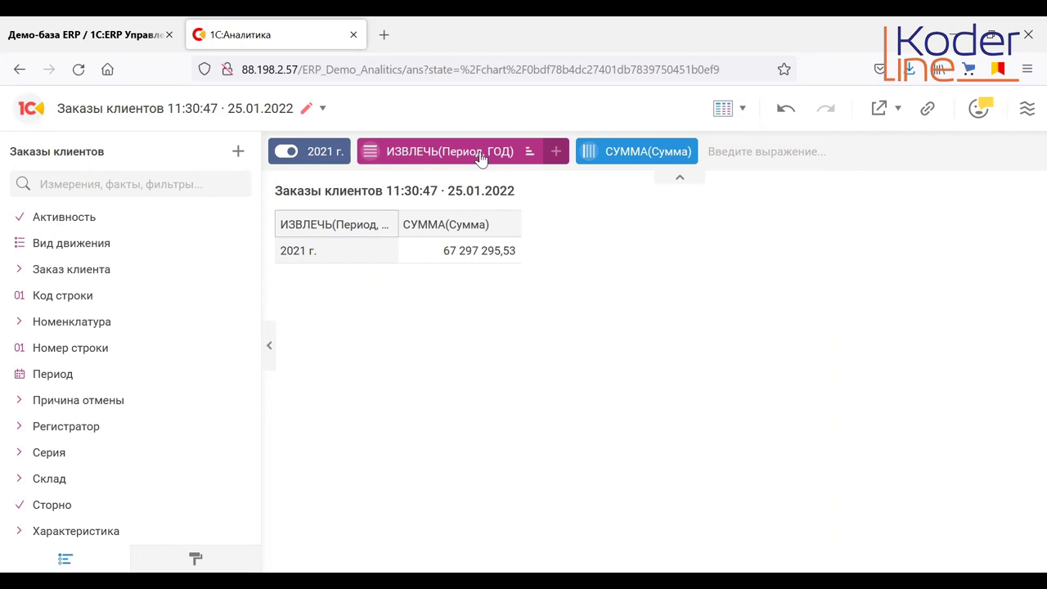
# - Break the yearly Период grouping down by quarter and by month
pyautogui.click(558, 153)
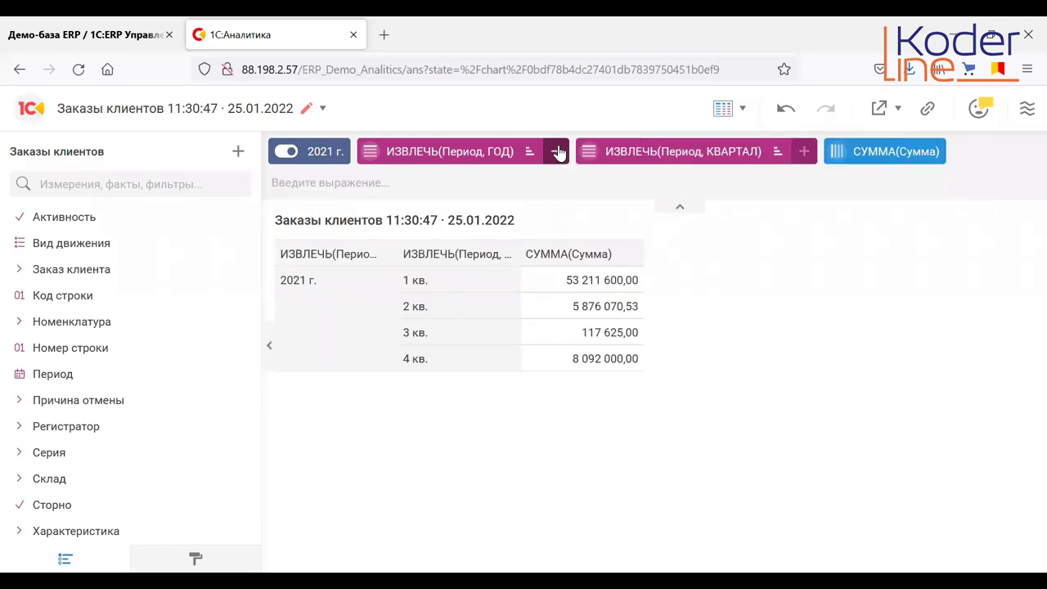
pyautogui.click(804, 154)
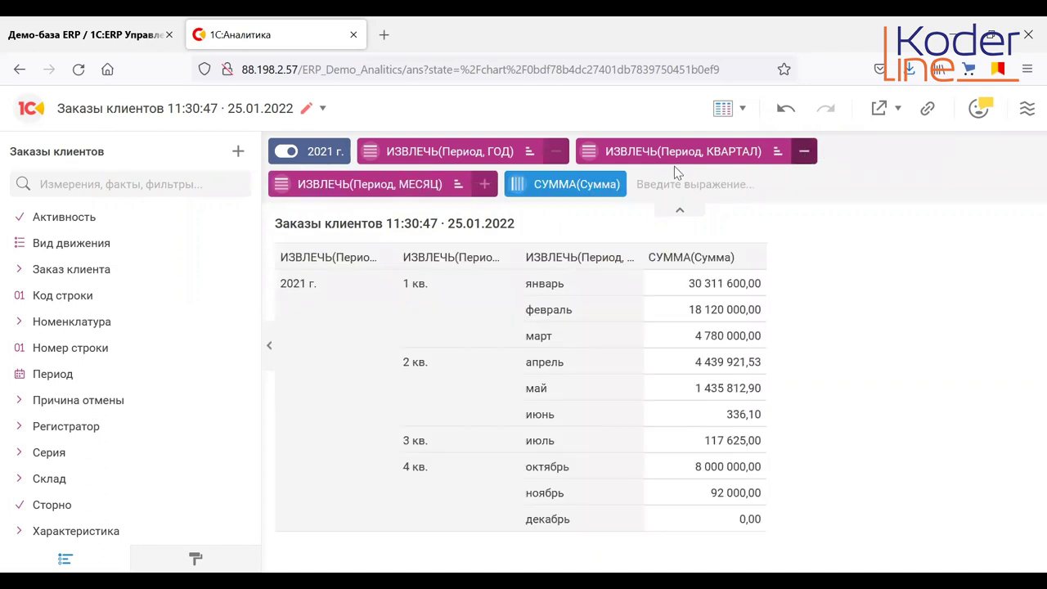
# - Replace the quarter and month groupings with a second Период grouping set to Год, Месяц
pyautogui.moveTo(413, 189); pyautogui.dragTo(982, 413)
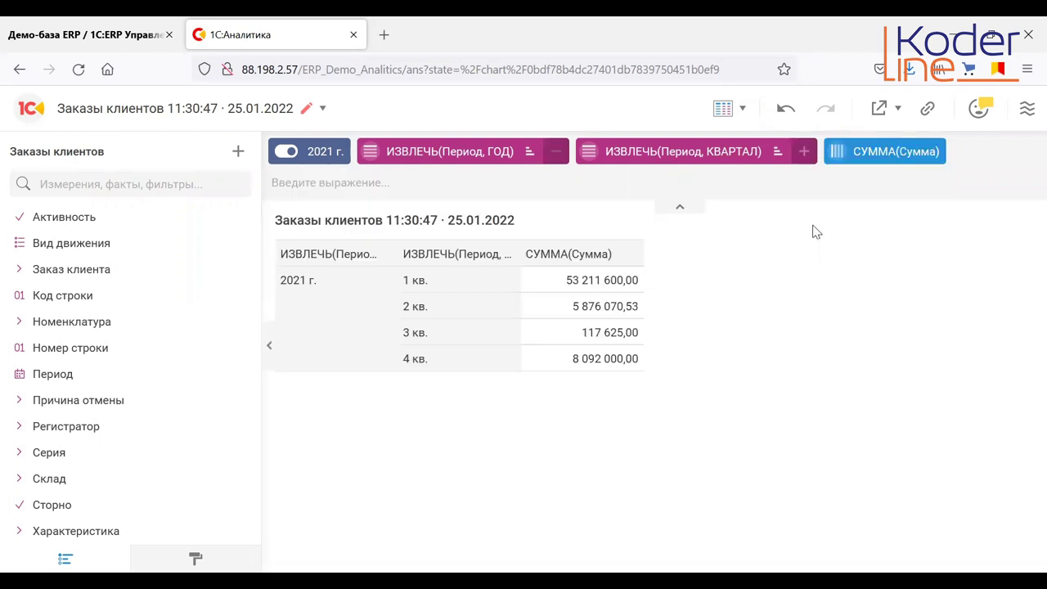
pyautogui.moveTo(702, 157); pyautogui.dragTo(836, 372)
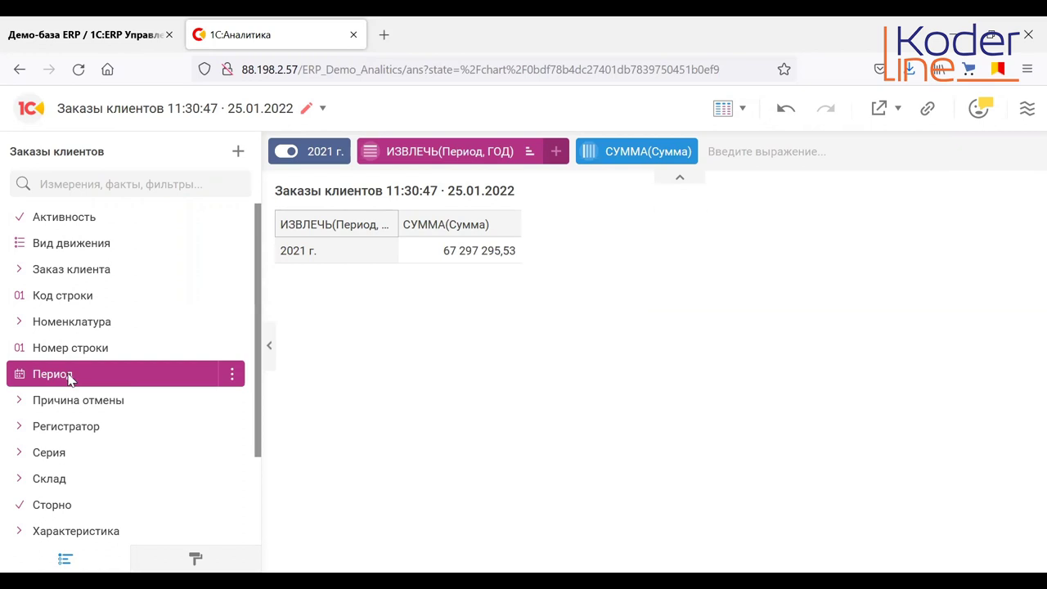
pyautogui.moveTo(69, 381); pyautogui.dragTo(418, 281)
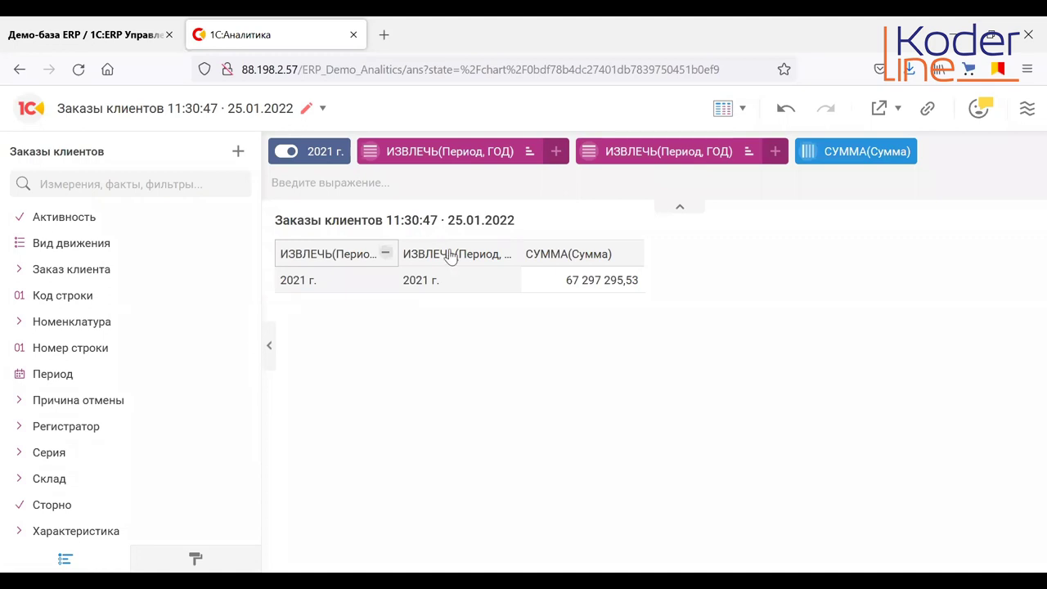
pyautogui.click(634, 163)
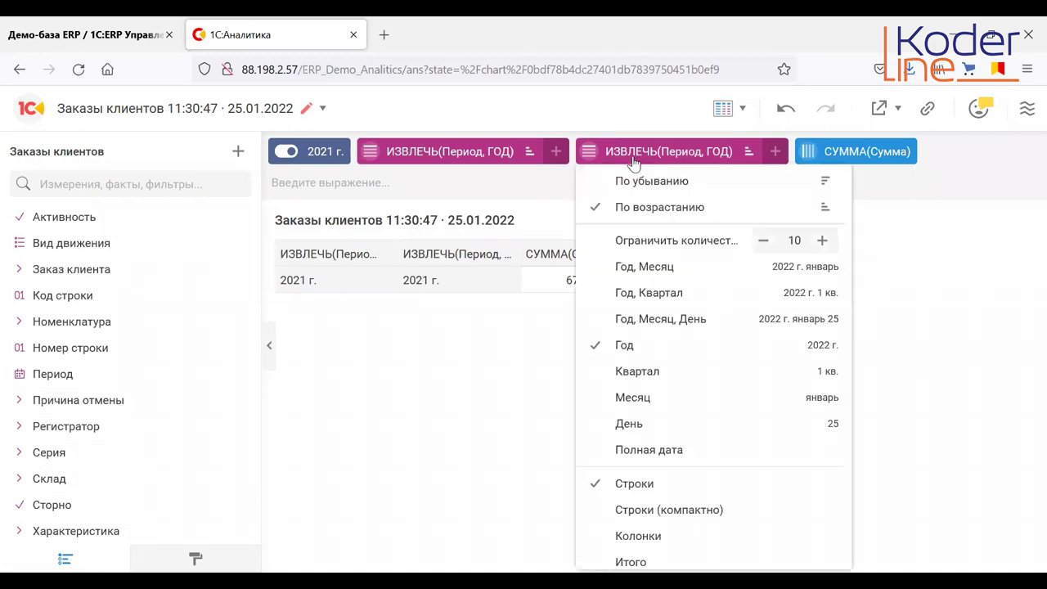
pyautogui.click(659, 269)
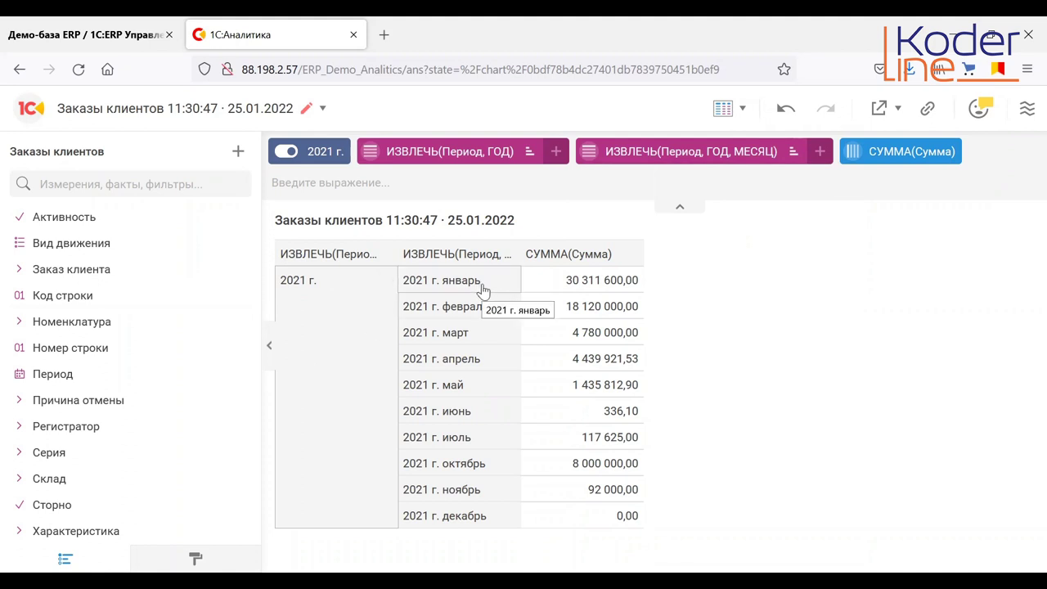
# - Set the second Период grouping to Месяц and switch off the 2021 filter
pyautogui.click(669, 157)
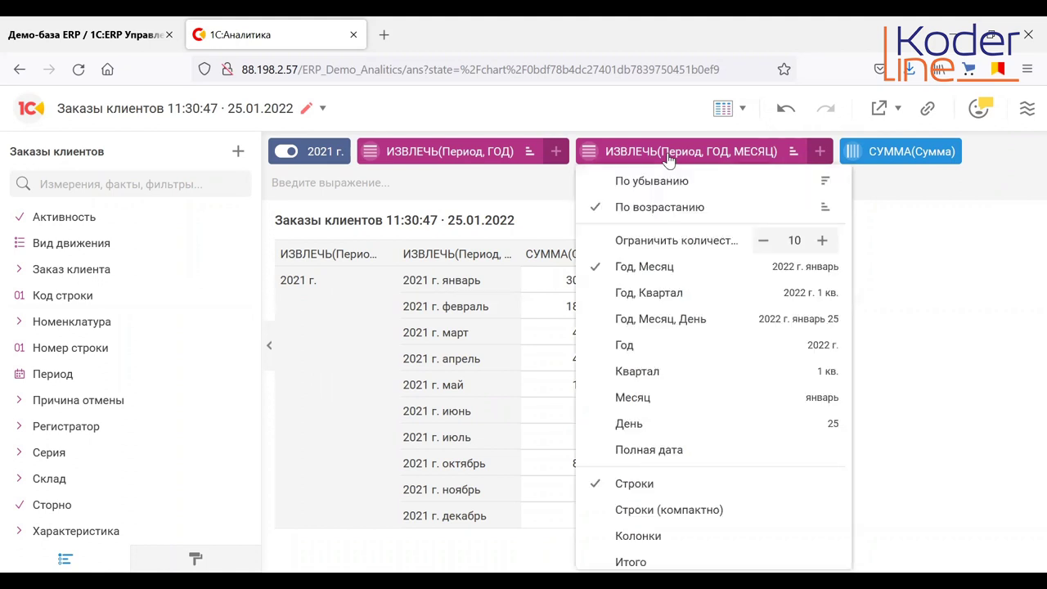
pyautogui.click(659, 399)
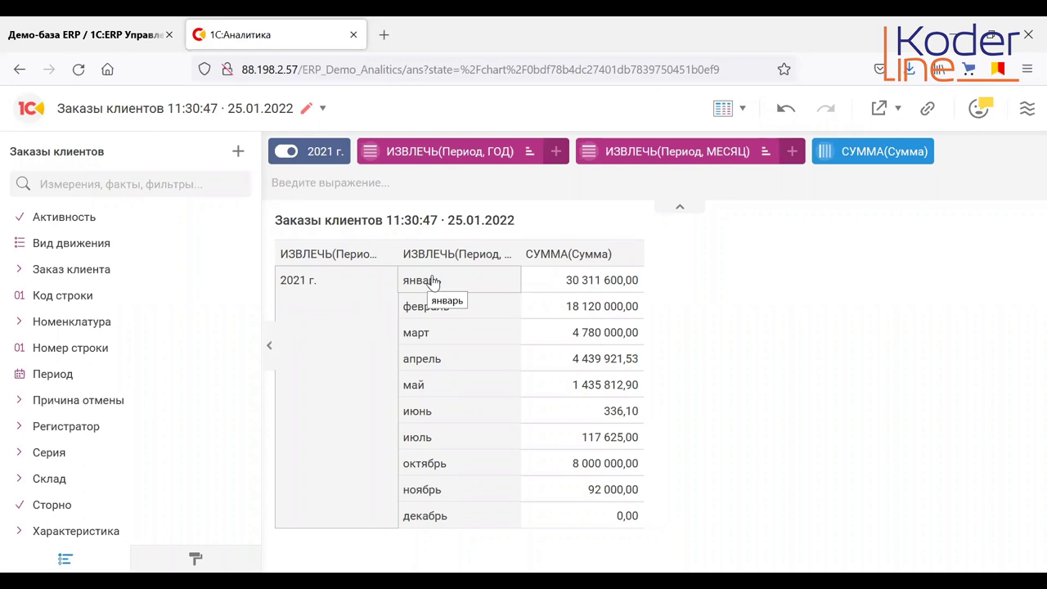
pyautogui.click(279, 154)
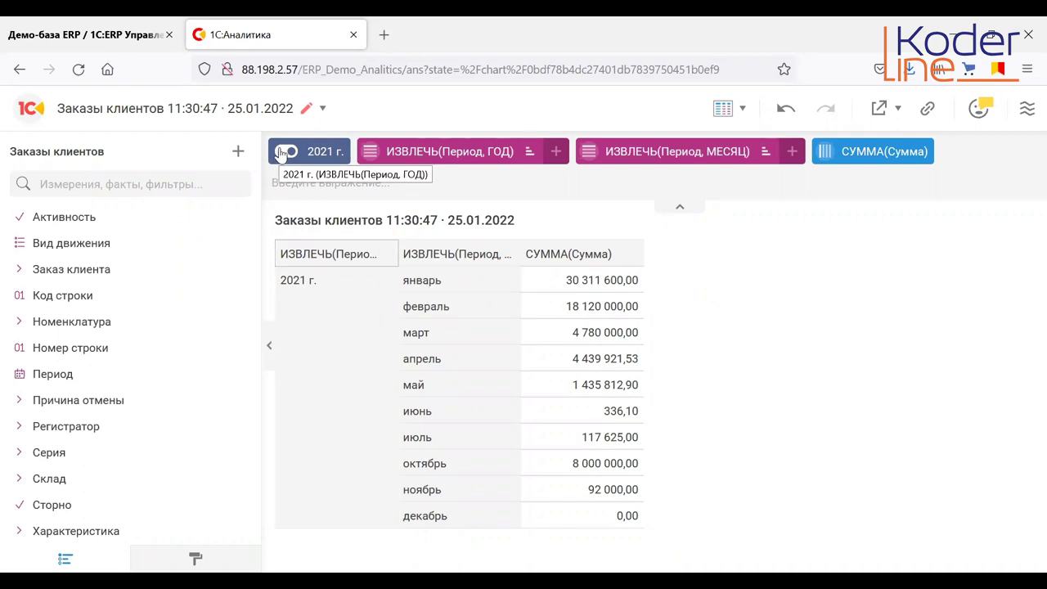
pyautogui.click(285, 152)
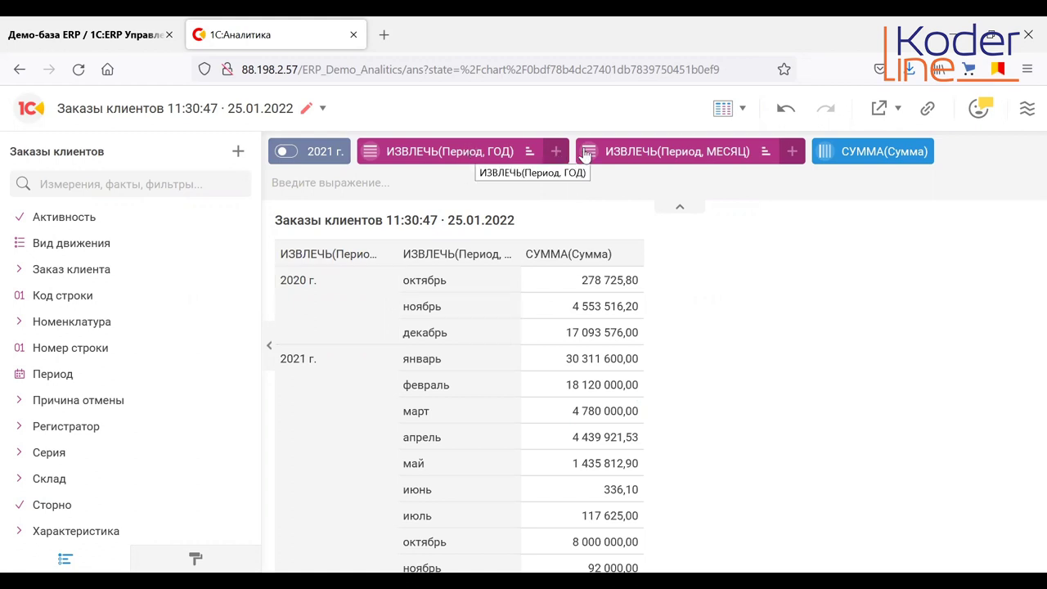
# - Place the month grouping in columns (Колонки) and compare the yearly amounts across all months
pyautogui.click(650, 156)
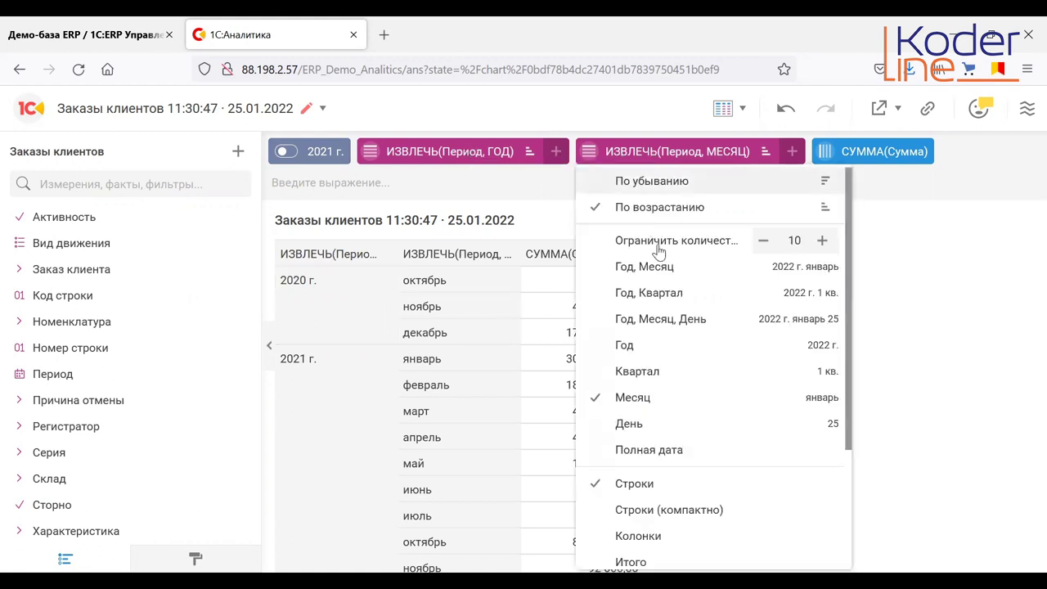
pyautogui.scroll(-1, 670, 536)
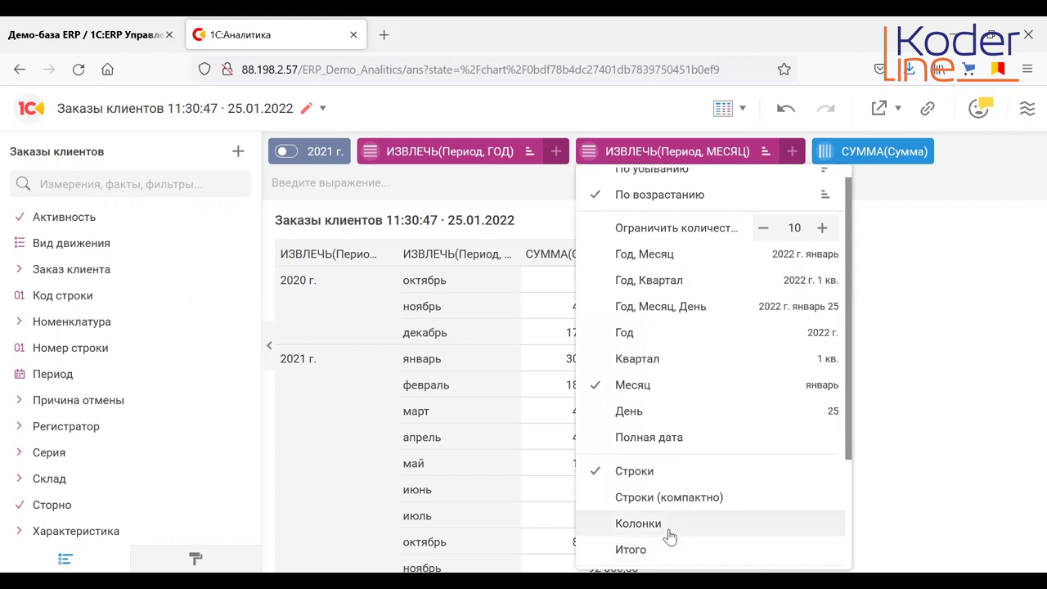
pyautogui.click(670, 530)
pyautogui.click(505, 336)
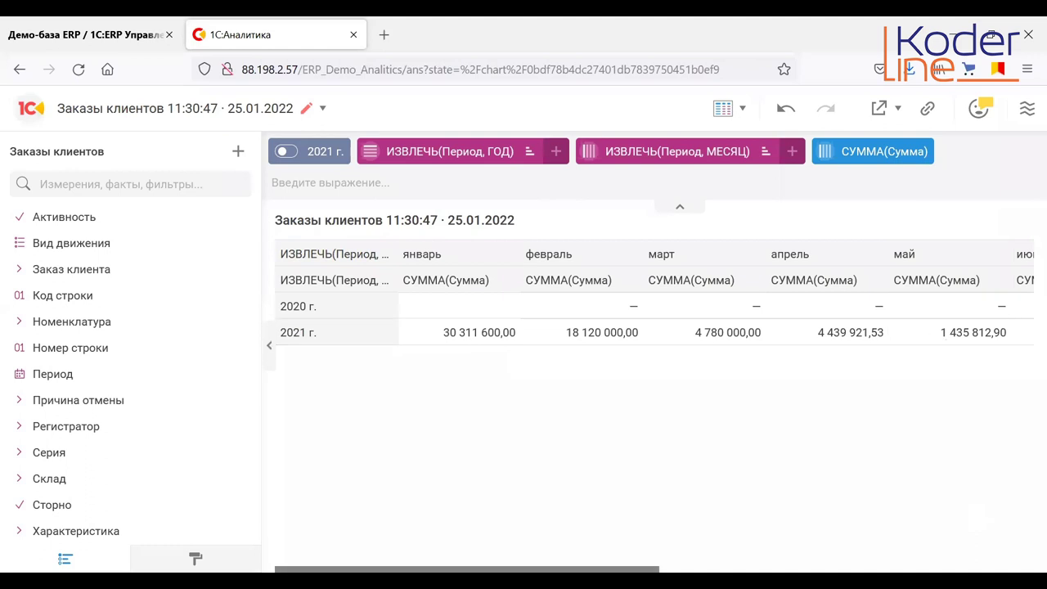
pyautogui.moveTo(467, 569); pyautogui.dragTo(528, 569)
pyautogui.hscroll(3, 865, 543)
pyautogui.hscroll(-5, 930, 532)
pyautogui.hscroll(4, 837, 544)
pyautogui.hscroll(2, 872, 540)
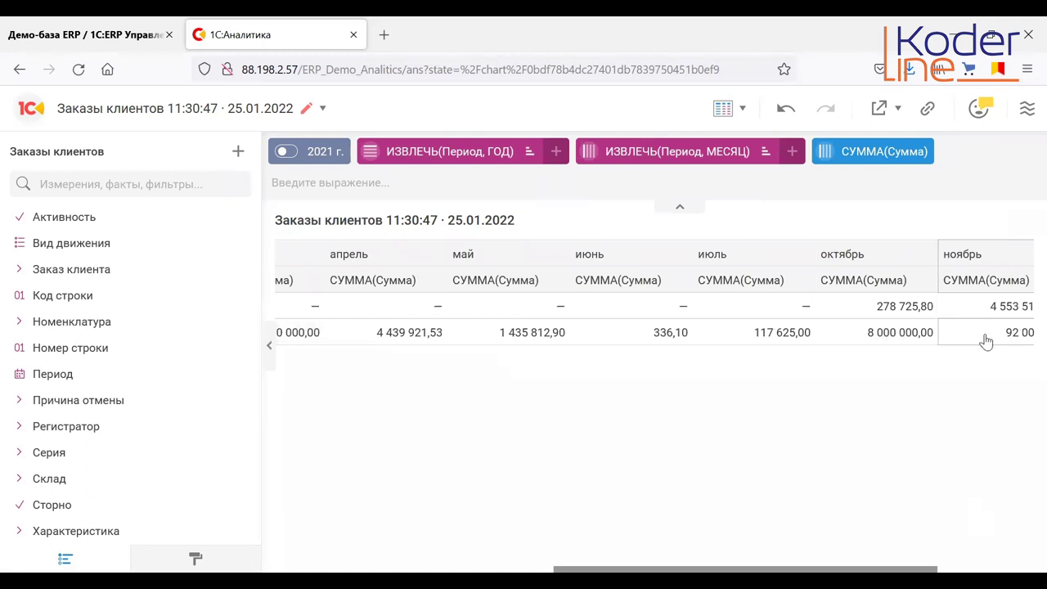
pyautogui.moveTo(746, 570); pyautogui.dragTo(466, 569)
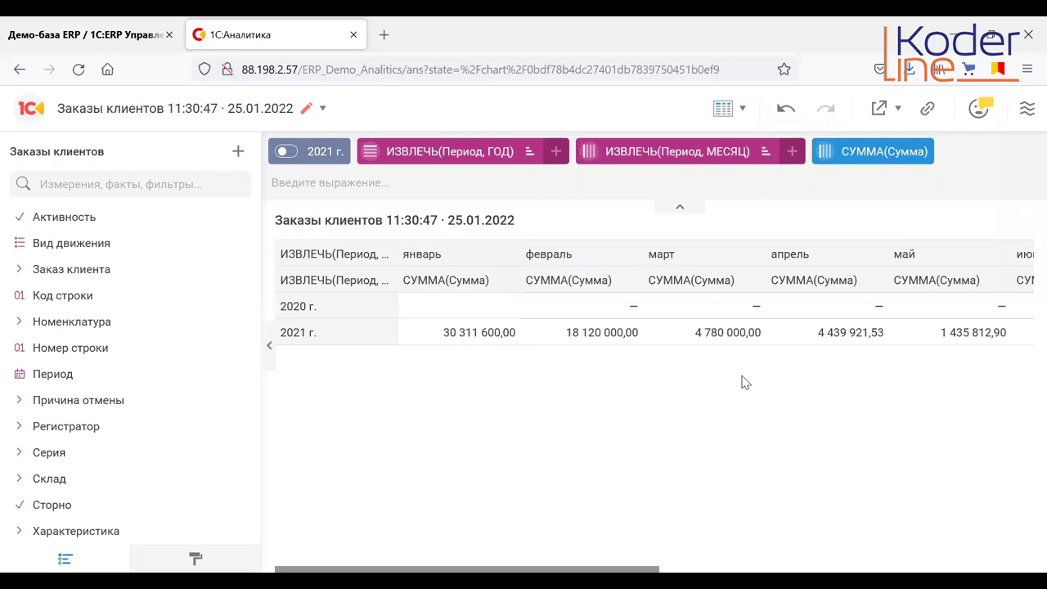
# - Preview the order amounts as a line chart (График) and as a stacked area chart (Линии с накоплением)
pyautogui.click(742, 114)
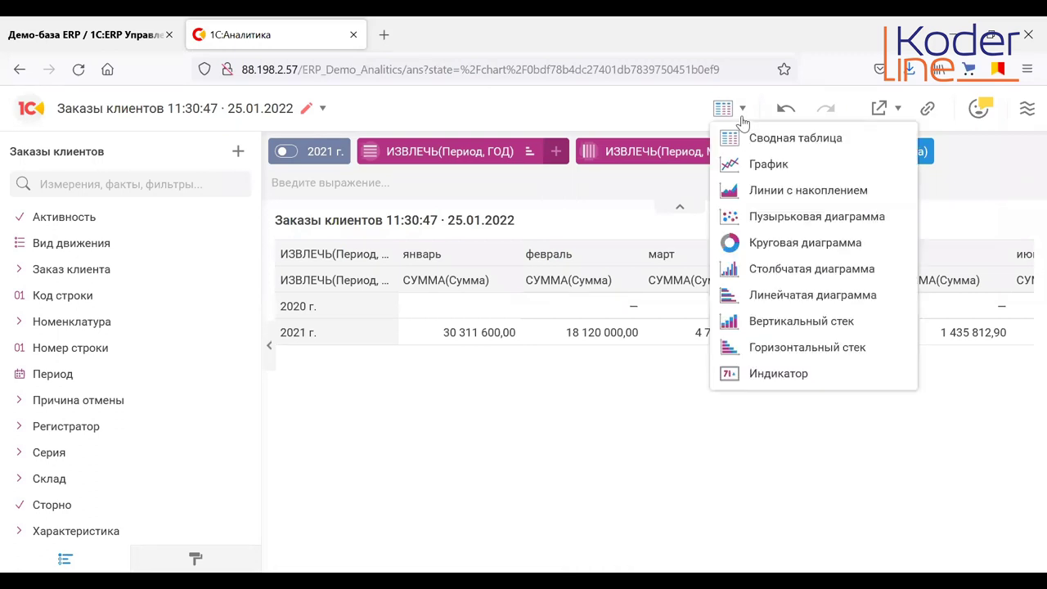
pyautogui.click(759, 174)
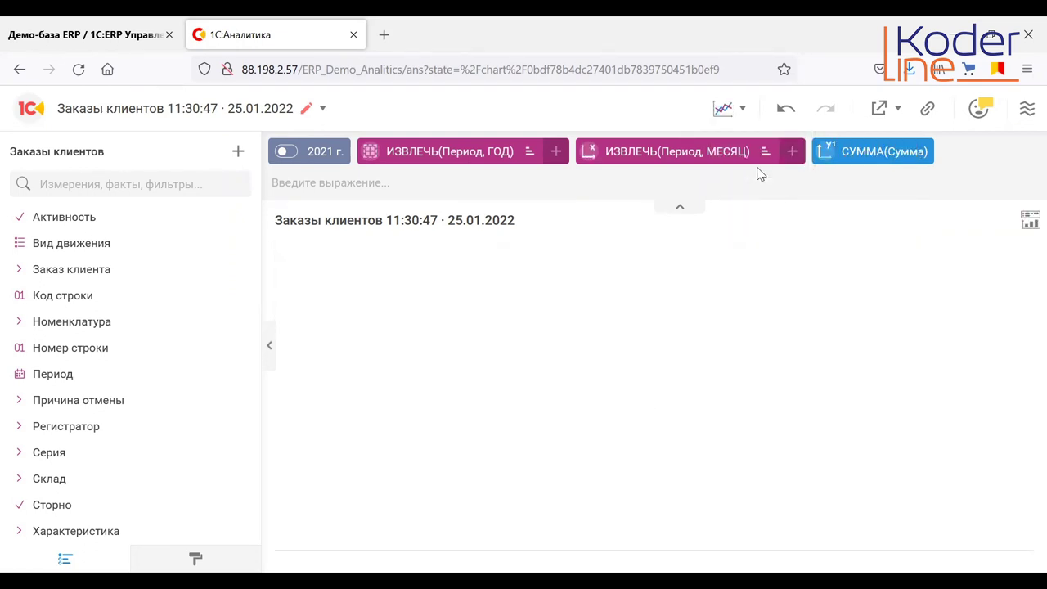
pyautogui.moveTo(591, 408)
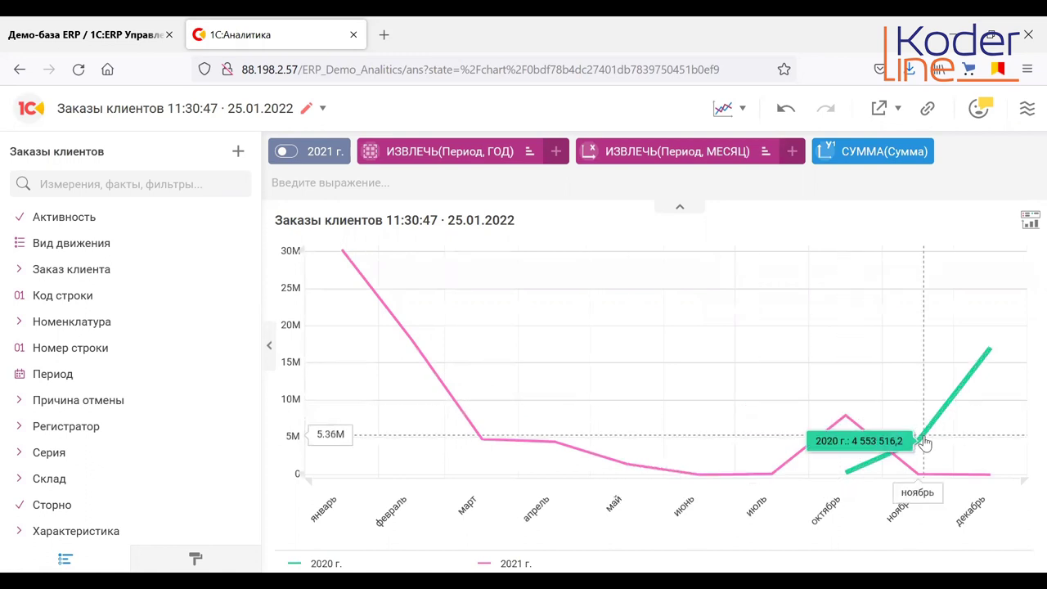
pyautogui.click(740, 113)
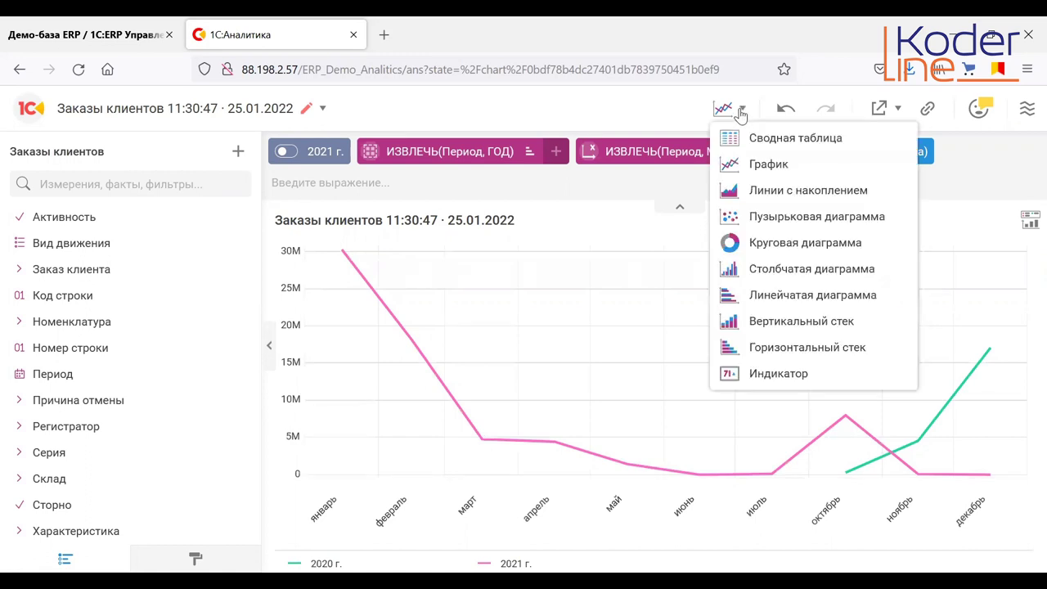
pyautogui.click(758, 193)
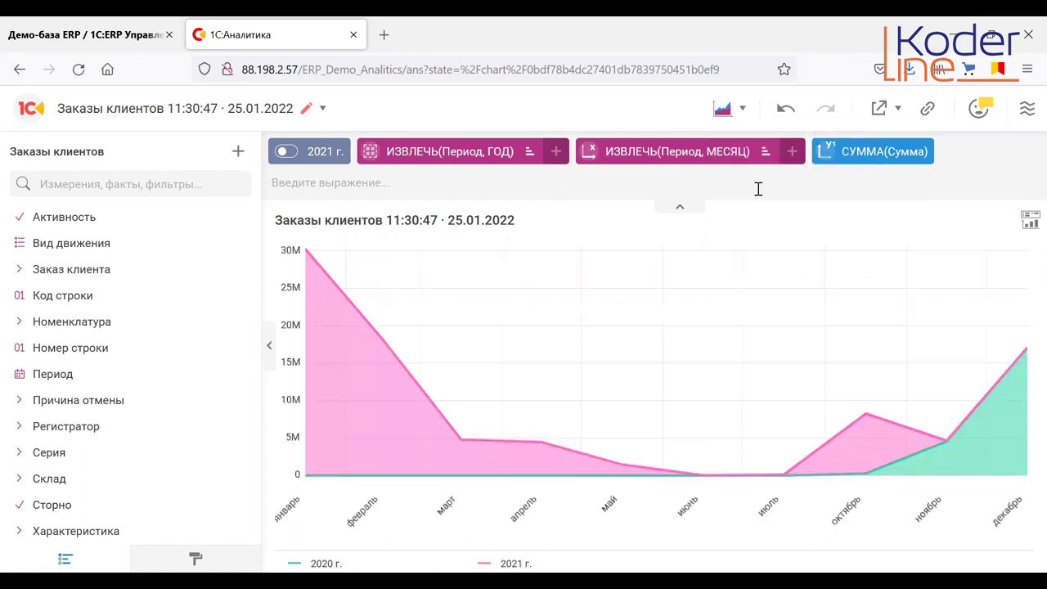
# - Preview the amounts as a column chart (Столбчатая диаграмма) and as an Индикатор, returning to the Сводная таблица view
pyautogui.click(743, 108)
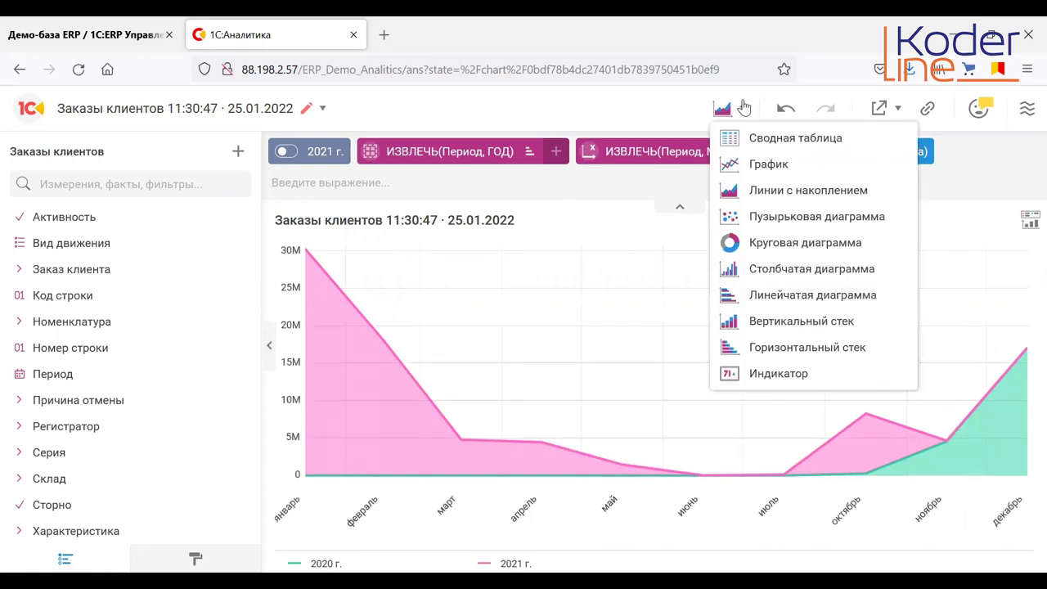
pyautogui.click(739, 273)
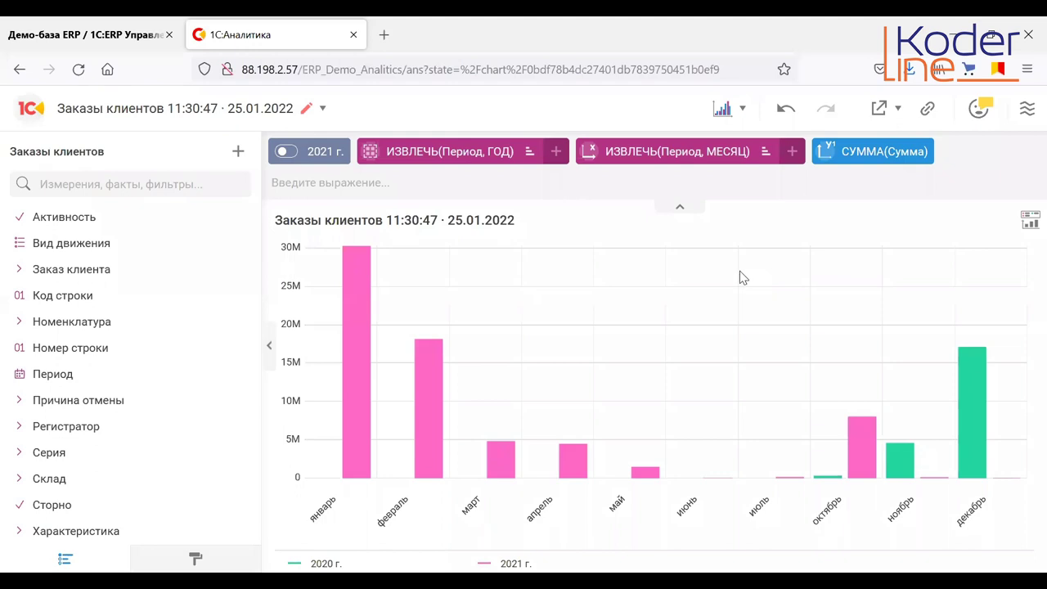
pyautogui.click(739, 109)
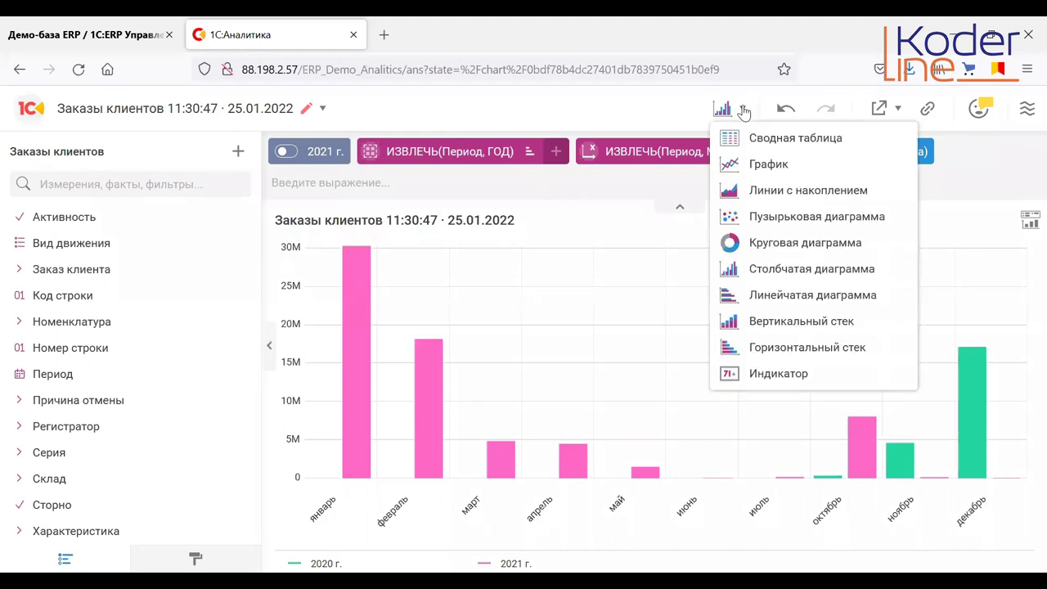
pyautogui.click(752, 373)
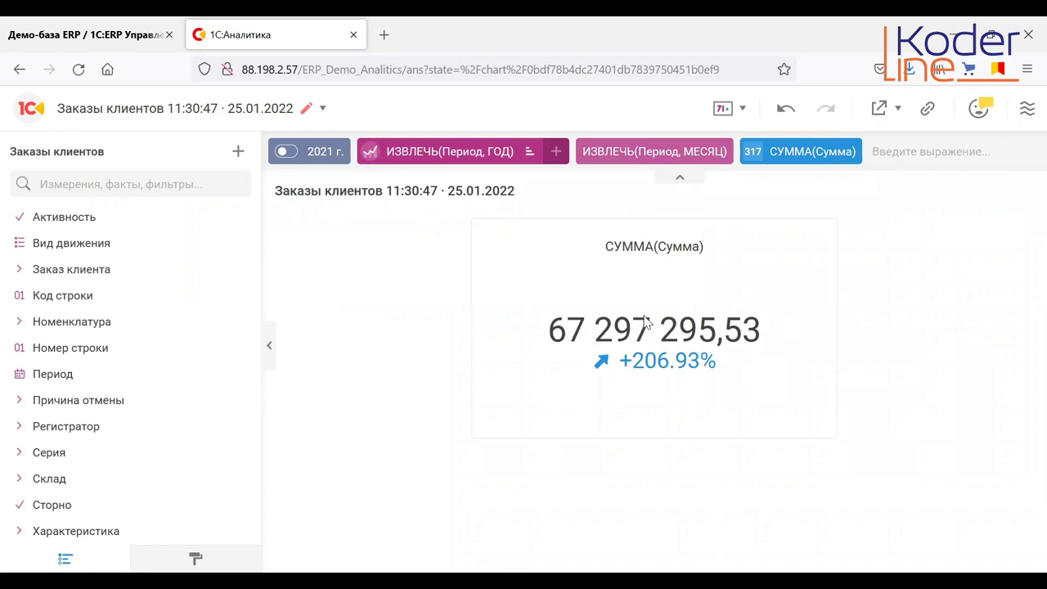
pyautogui.click(742, 110)
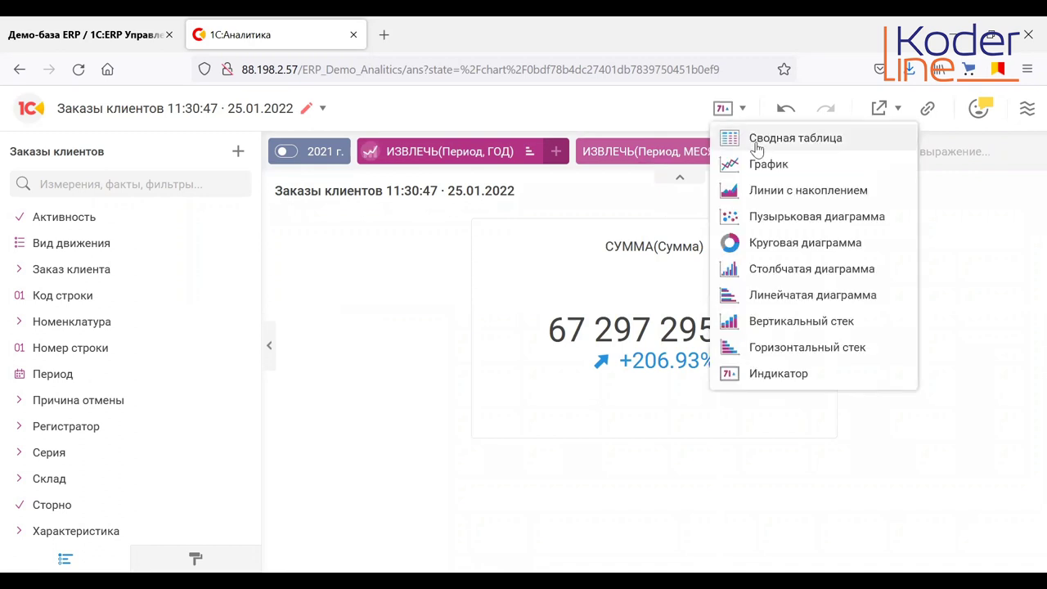
pyautogui.click(758, 144)
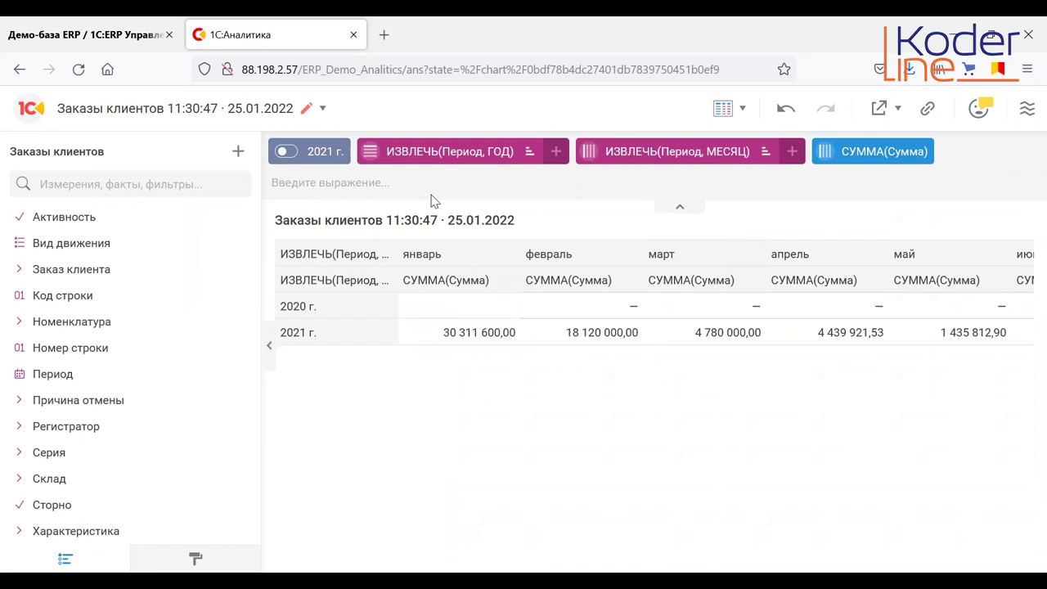
# - Add a measure with the expression СУММА(Заказано) to the table and look over its calculation options
pyautogui.click(322, 184)
pyautogui.write('с')
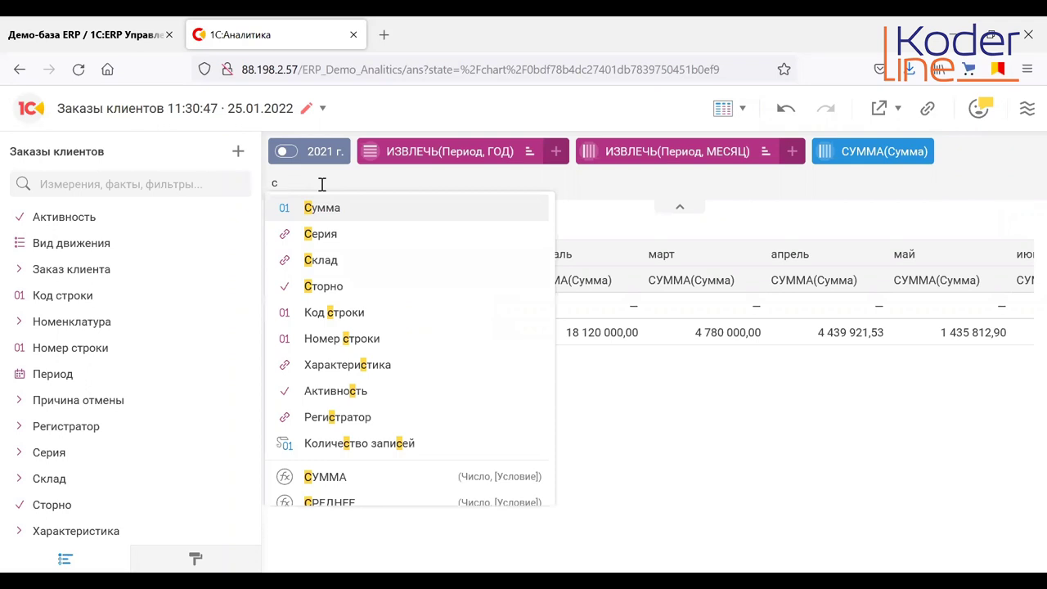
pyautogui.press('Down')
pyautogui.press('Down')
pyautogui.press('Down')
pyautogui.press('Down')
pyautogui.press('Down')
pyautogui.press('Down')
pyautogui.press('Down')
pyautogui.press('Down')
pyautogui.press('Down')
pyautogui.press('Down')
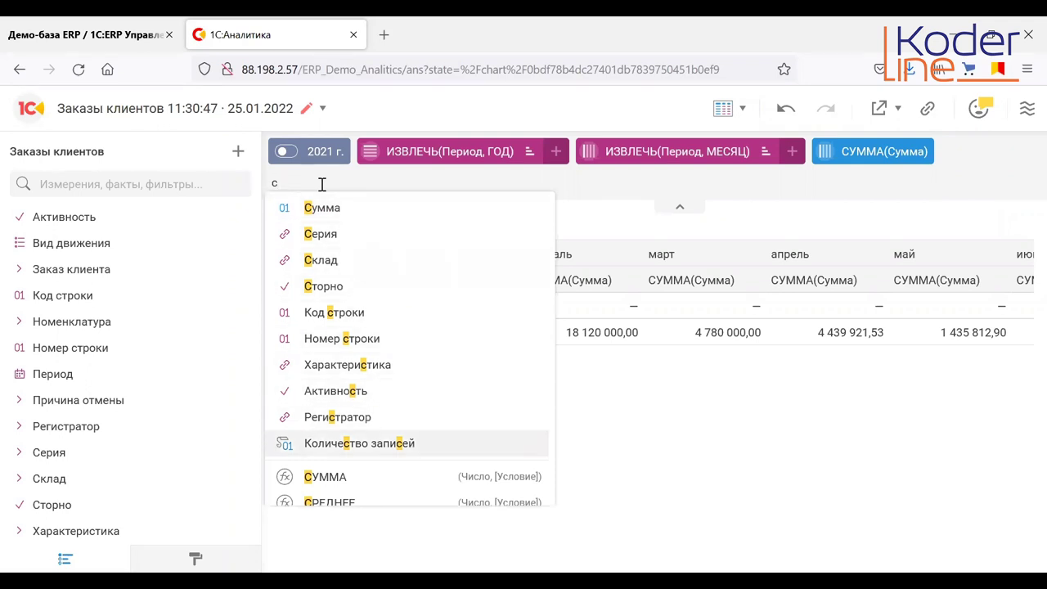
pyautogui.press('Return')
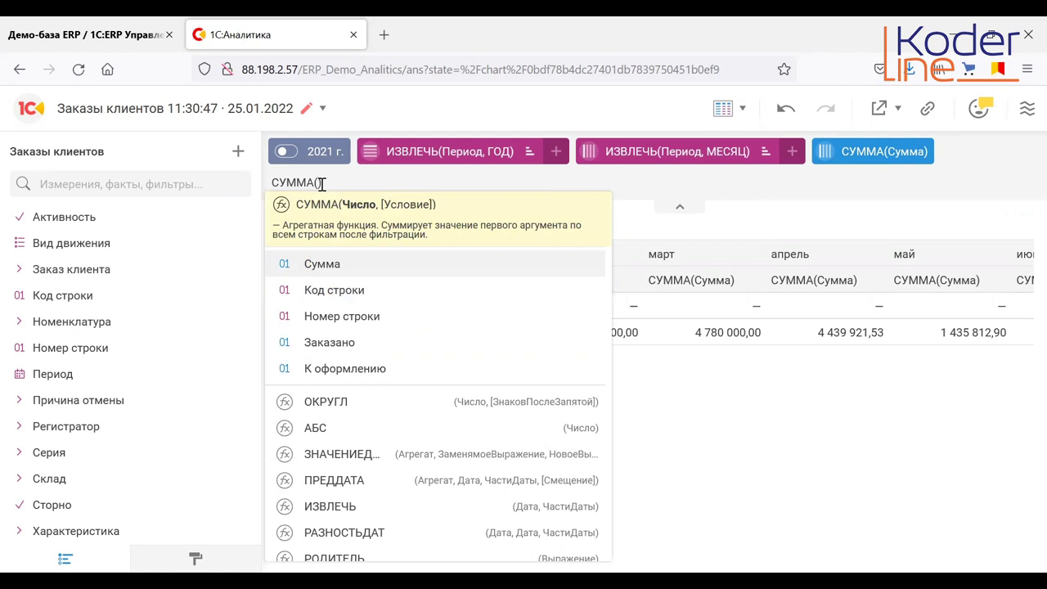
pyautogui.write('Зак')
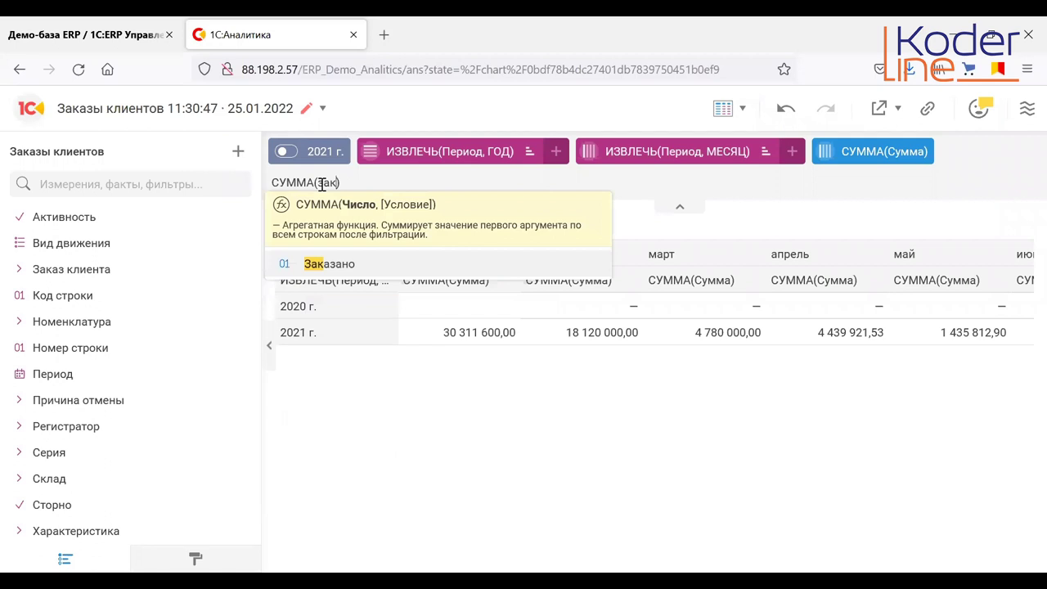
pyautogui.write('а')
pyautogui.click(320, 264)
pyautogui.press('Return')
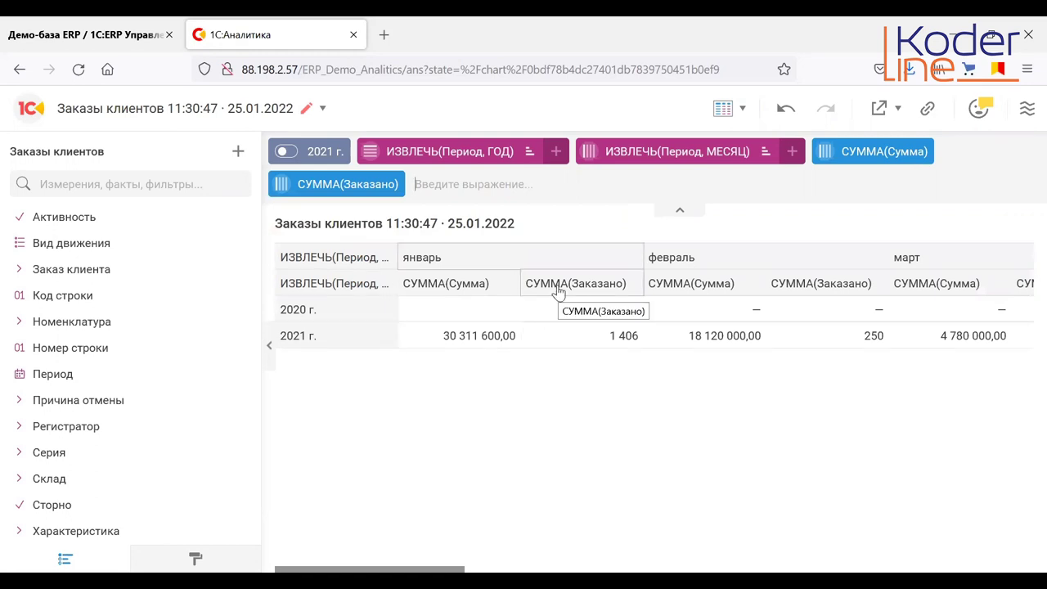
pyautogui.click(346, 187)
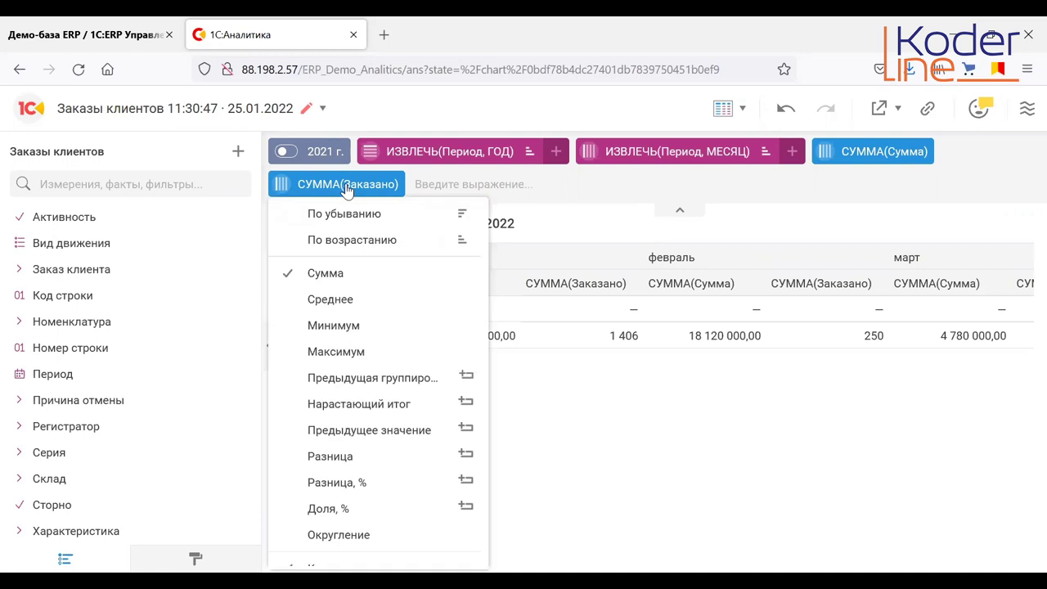
pyautogui.click(347, 189)
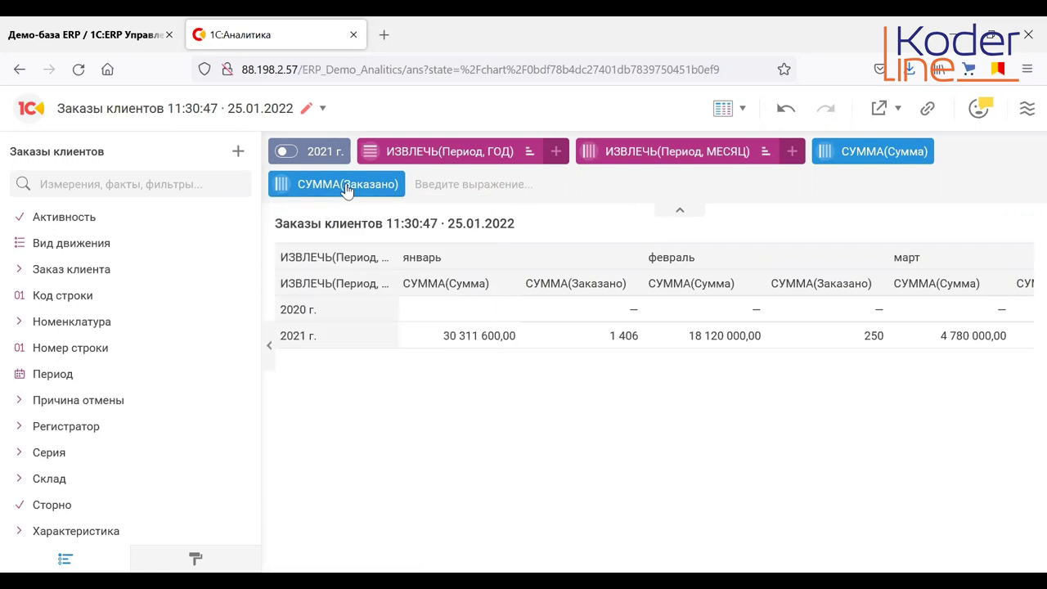
# - Create a new calculated field for Заказы клиентов with the expression СРЕДНЕЕ(Сумма)
pyautogui.click(238, 153)
pyautogui.click(491, 215)
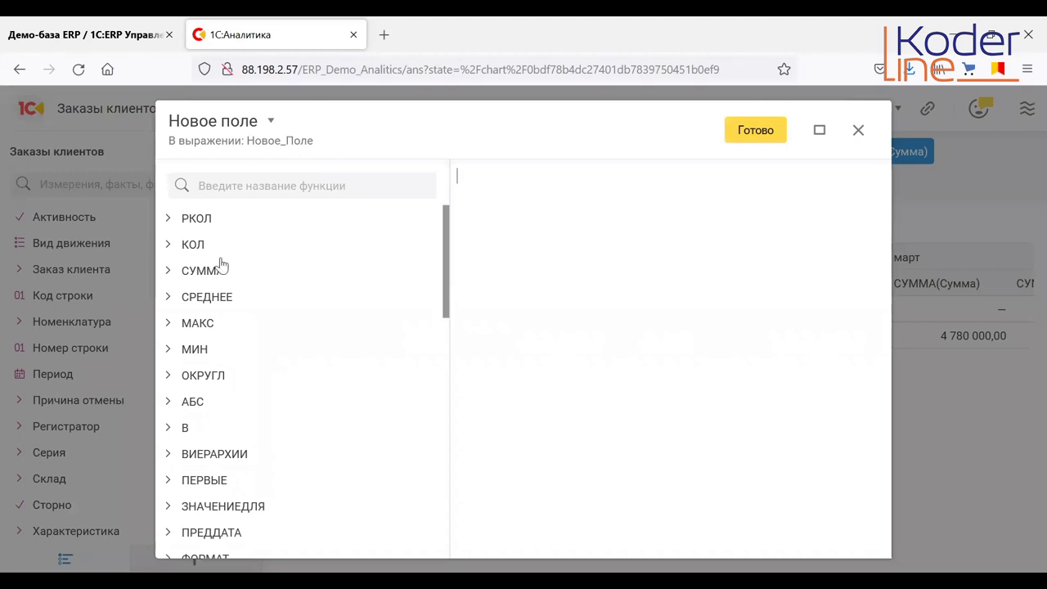
pyautogui.click(444, 397)
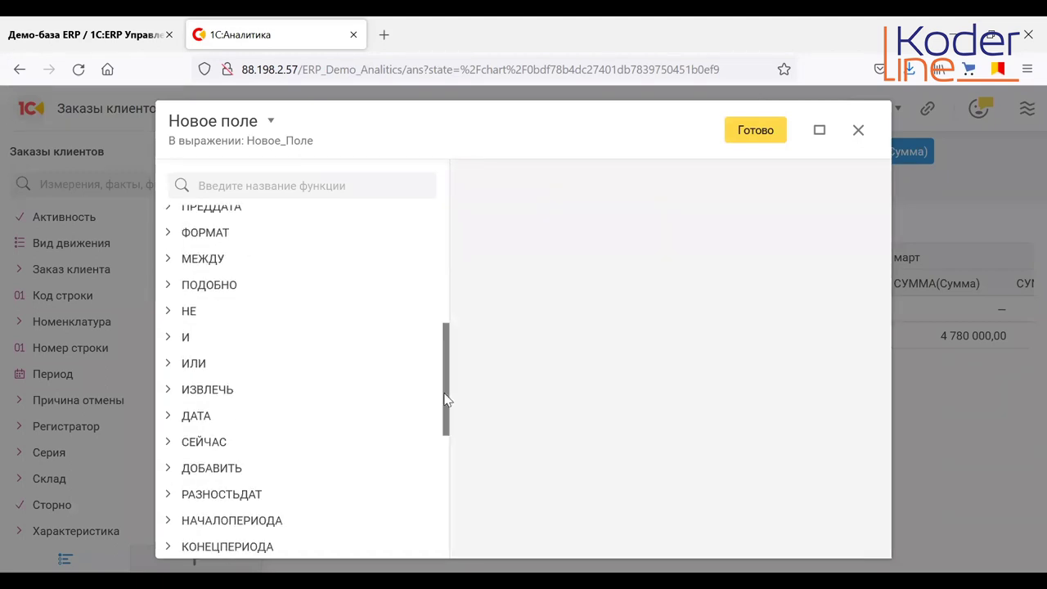
pyautogui.click(446, 231)
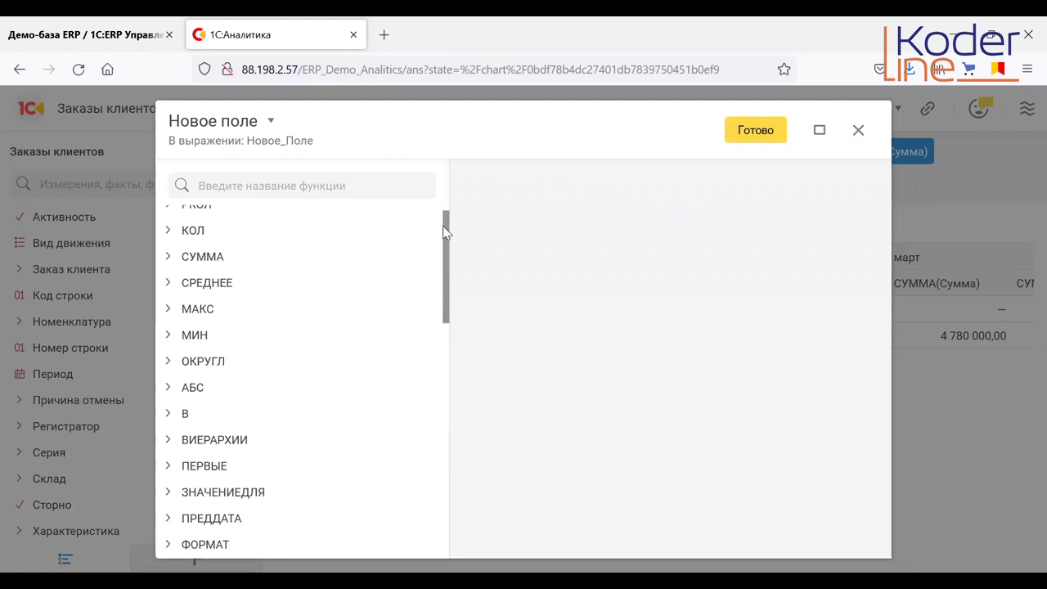
pyautogui.doubleClick(222, 299)
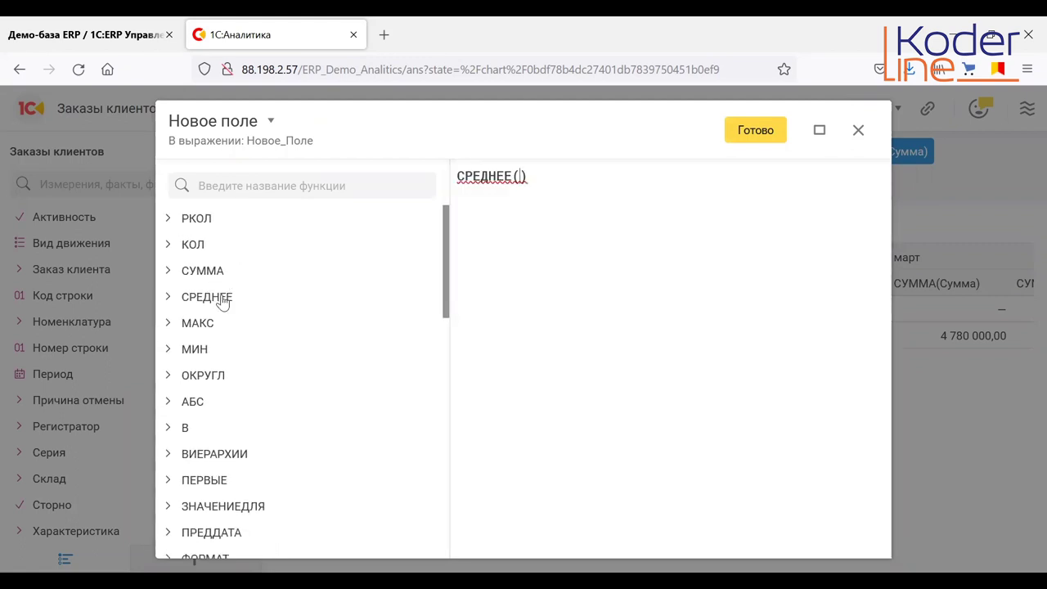
pyautogui.moveTo(519, 179)
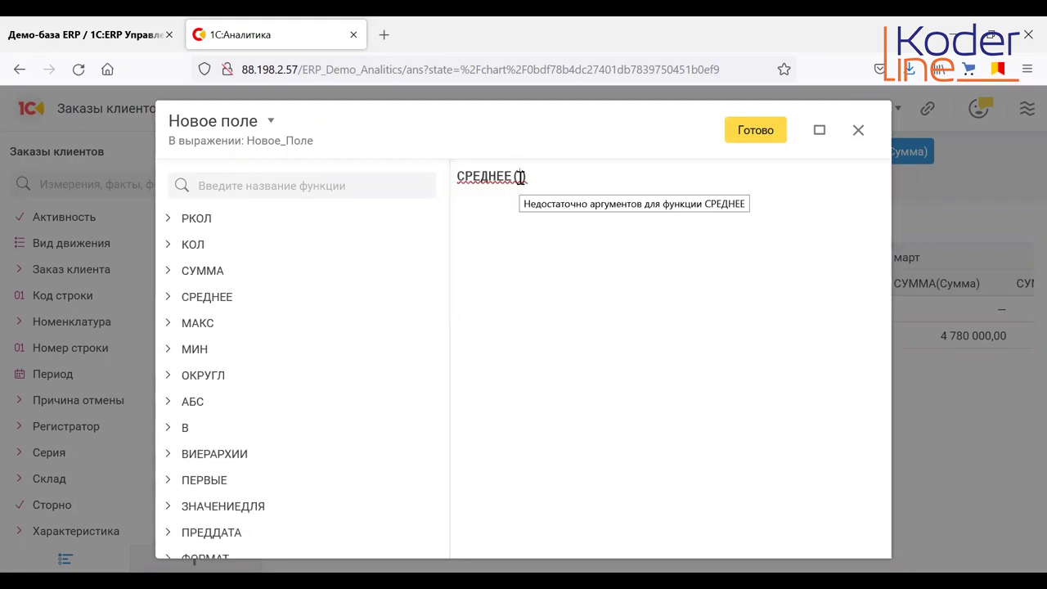
pyautogui.write('Сумм')
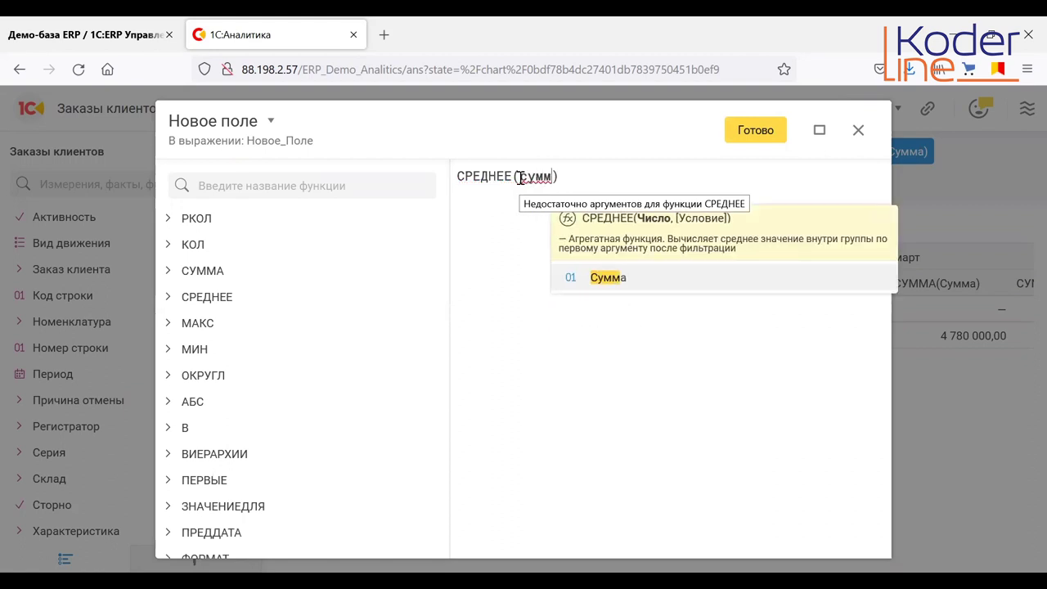
pyautogui.write('а')
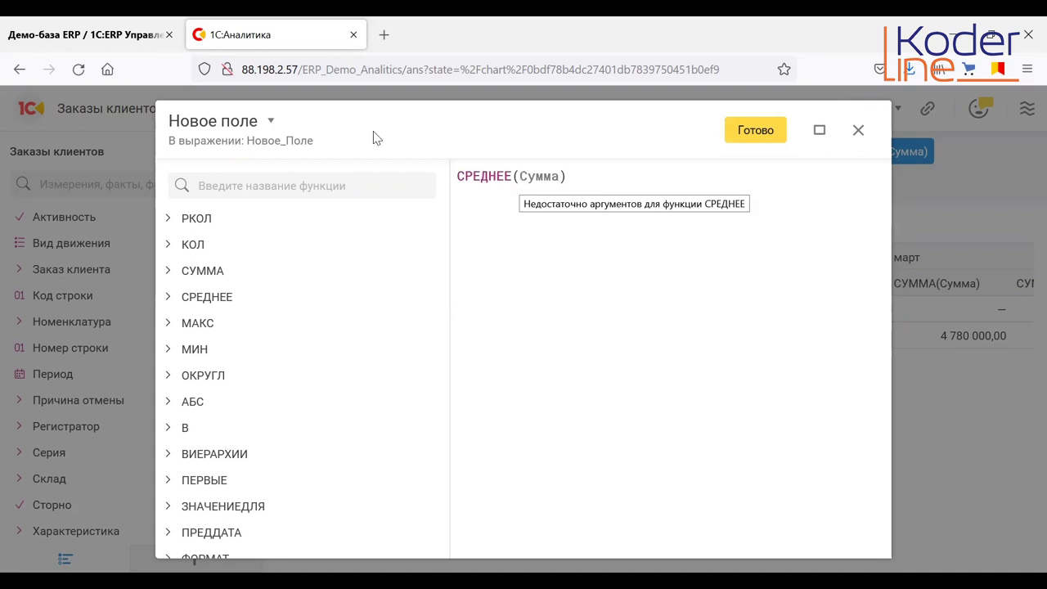
# - Name the calculated field Среднее and save it
pyautogui.click(243, 121)
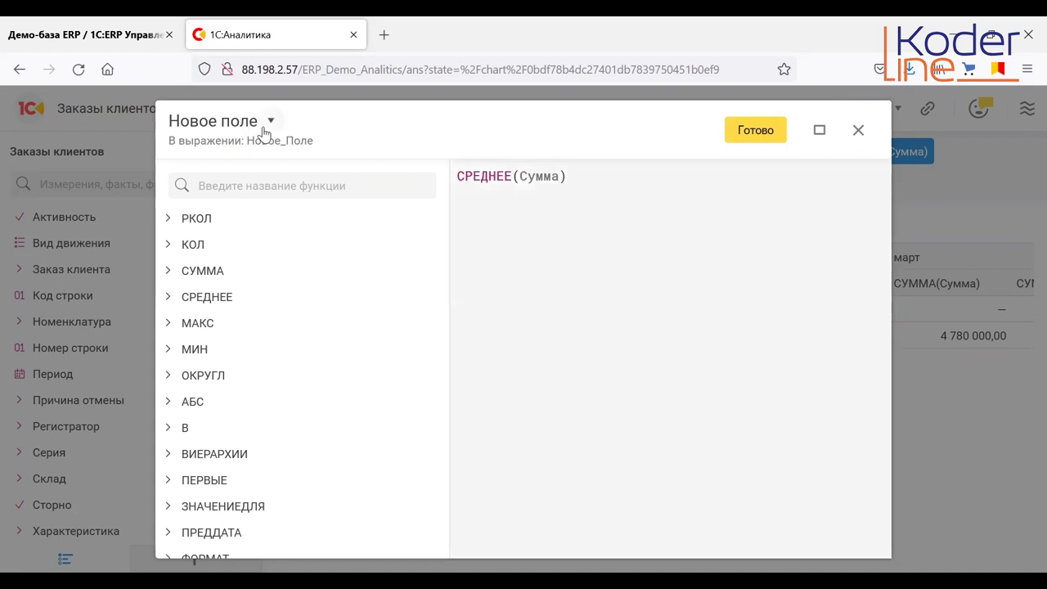
pyautogui.click(219, 124)
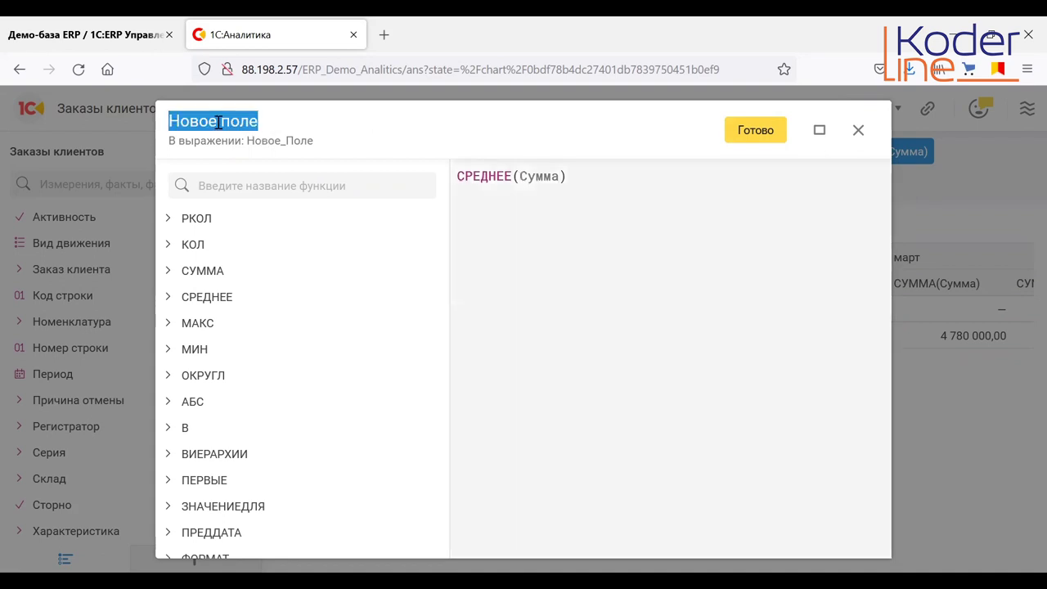
pyautogui.write('Среднее')
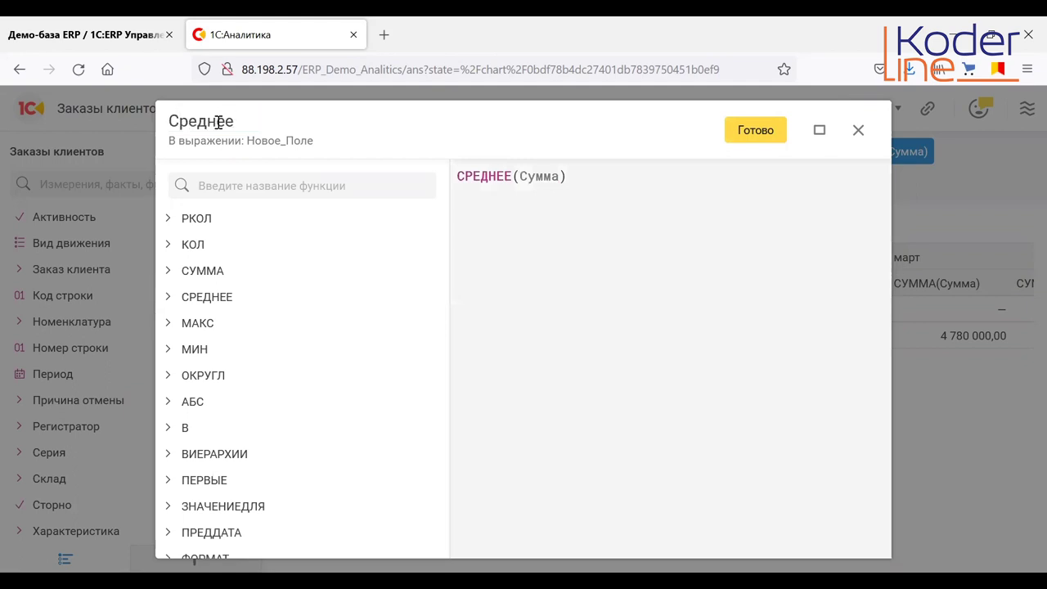
pyautogui.press('Return')
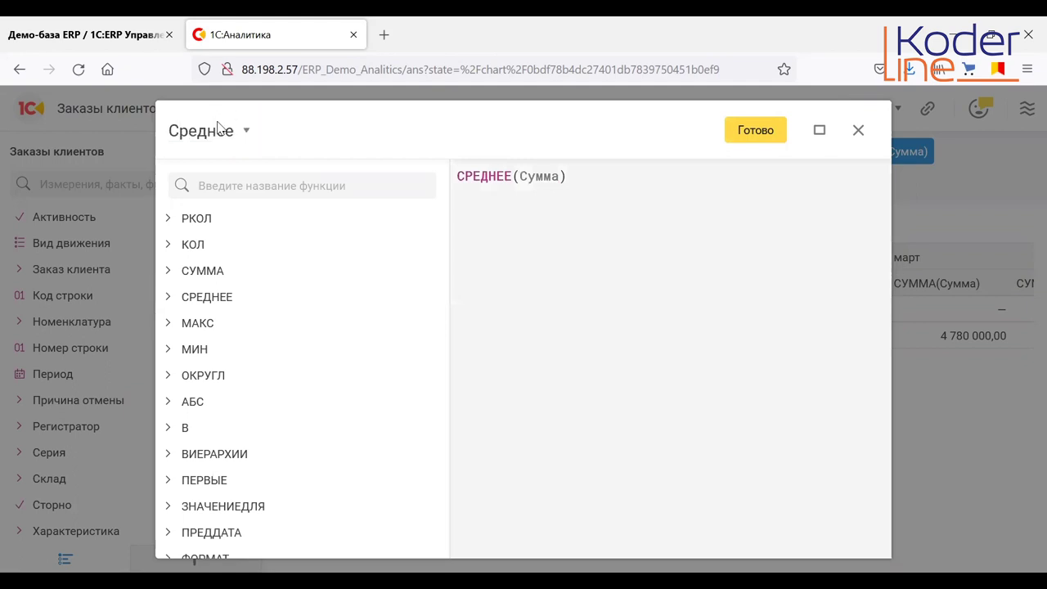
pyautogui.click(759, 134)
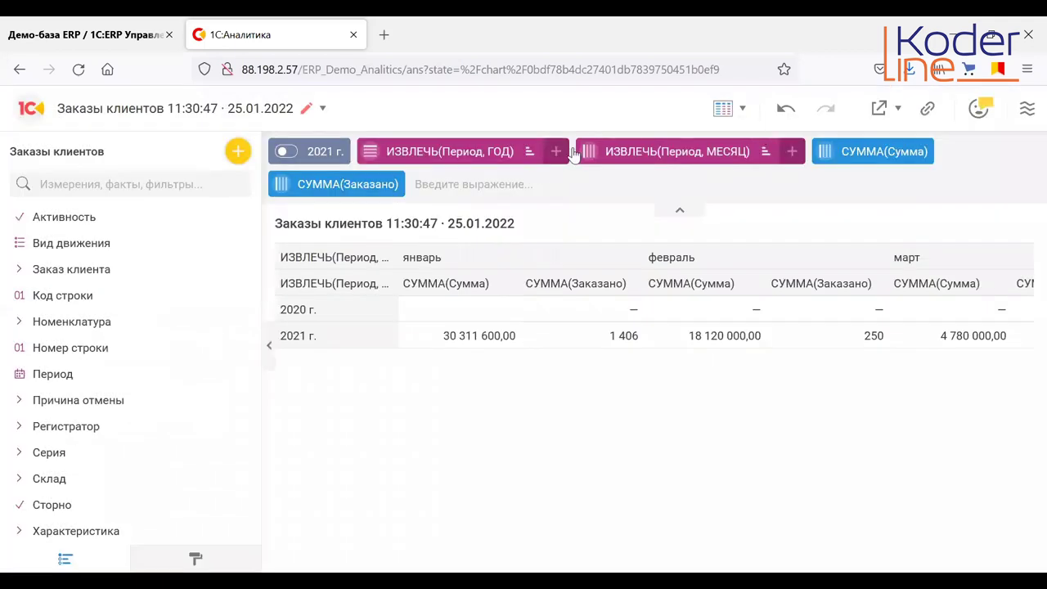
pyautogui.click(103, 243)
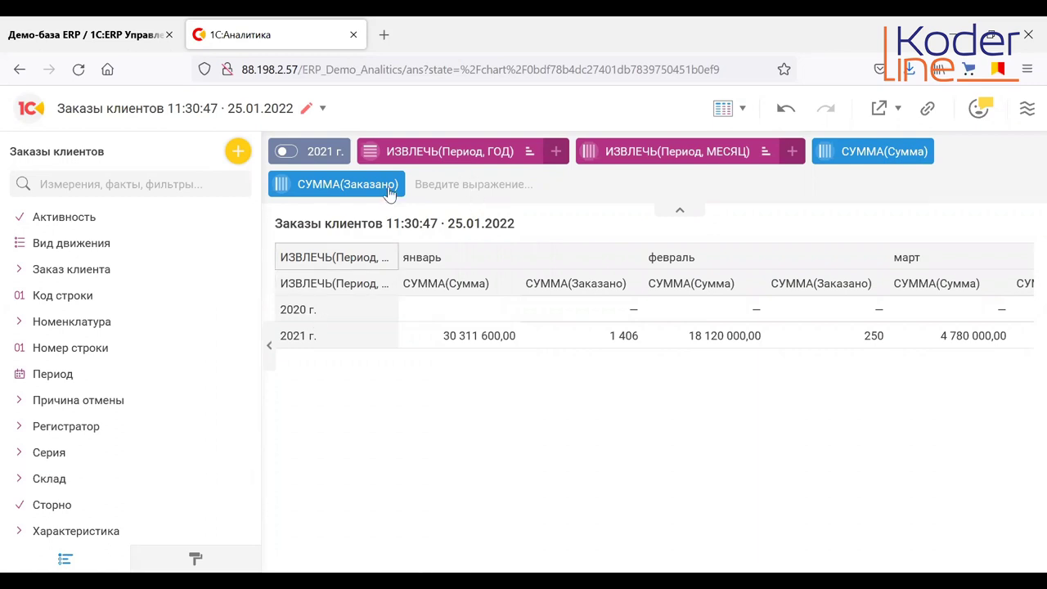
# - Edit the СУММА(Заказано) measure and give the expression the title Заказано
pyautogui.click(334, 185)
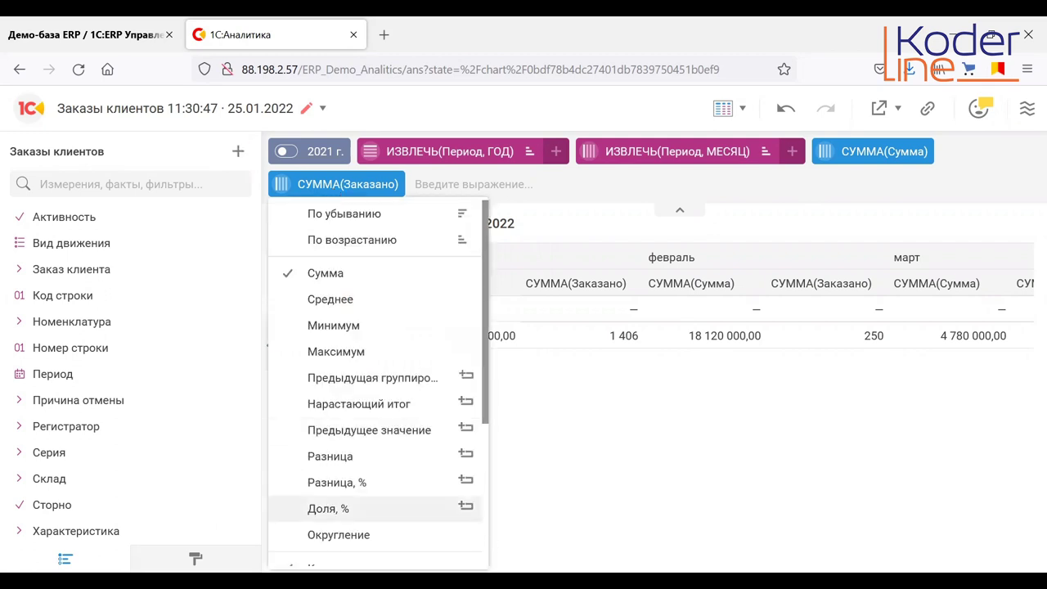
pyautogui.scroll(-1, 484, 539)
pyautogui.scroll(-3, 485, 539)
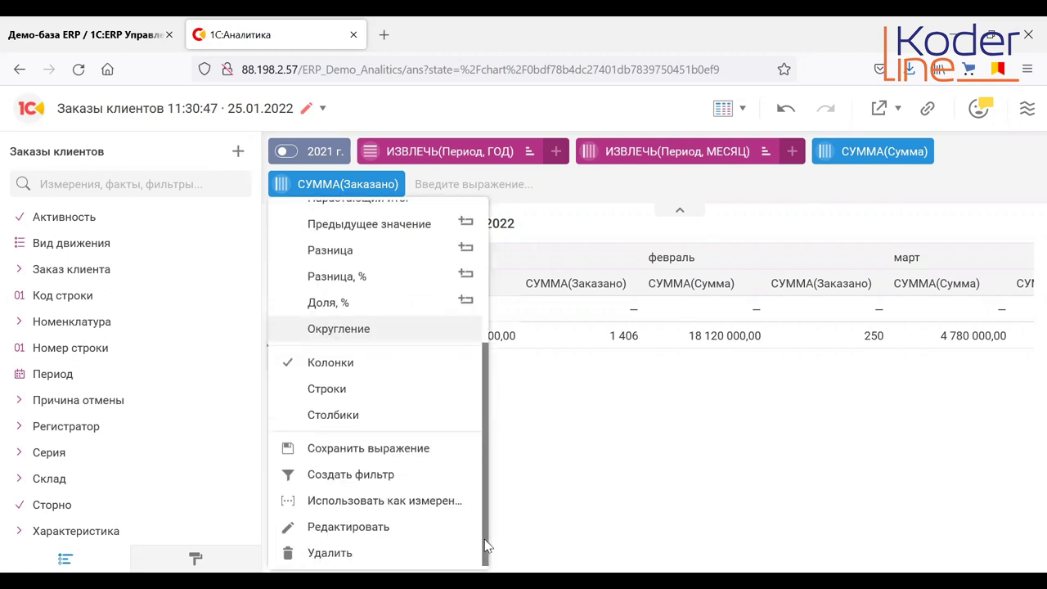
pyautogui.click(373, 528)
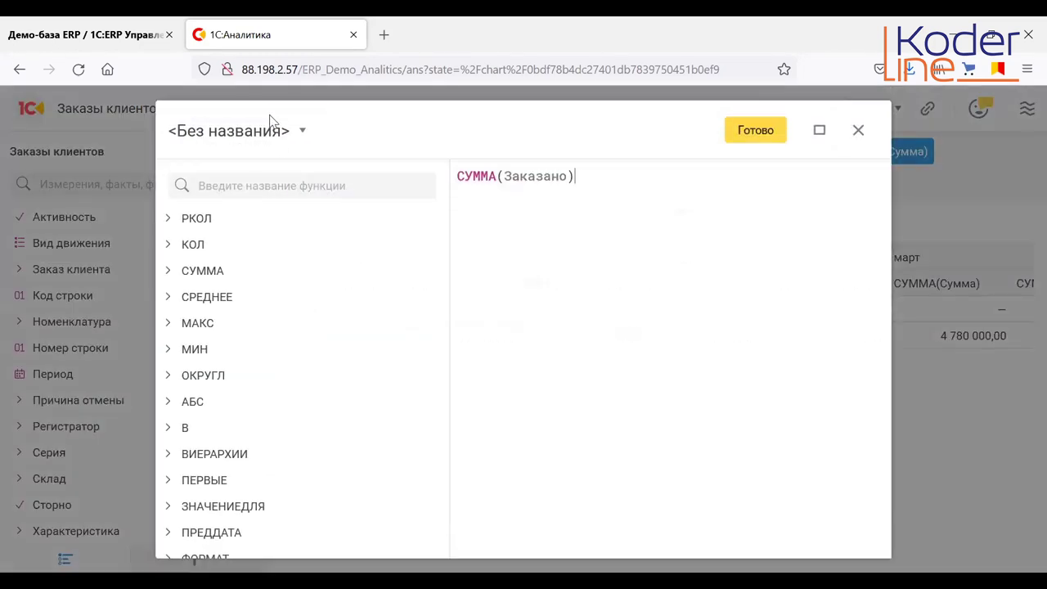
pyautogui.click(278, 135)
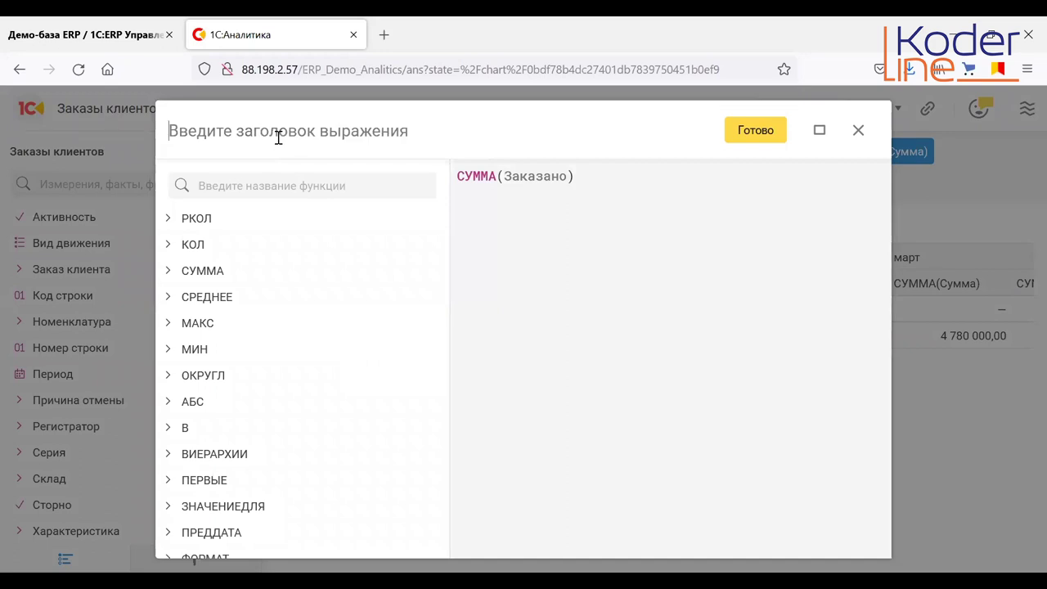
pyautogui.write('Заказано')
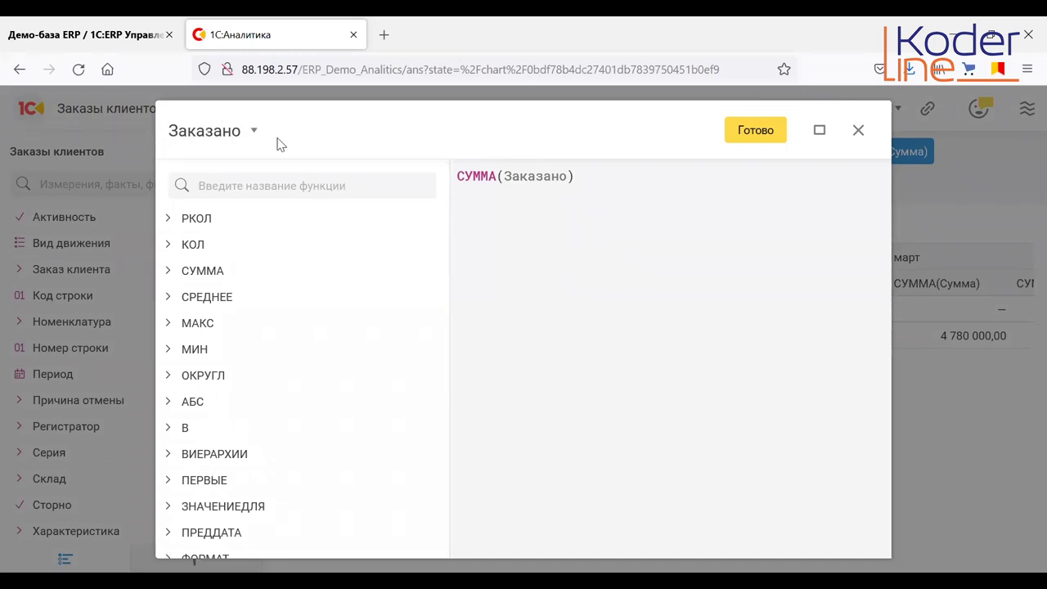
pyautogui.click(748, 139)
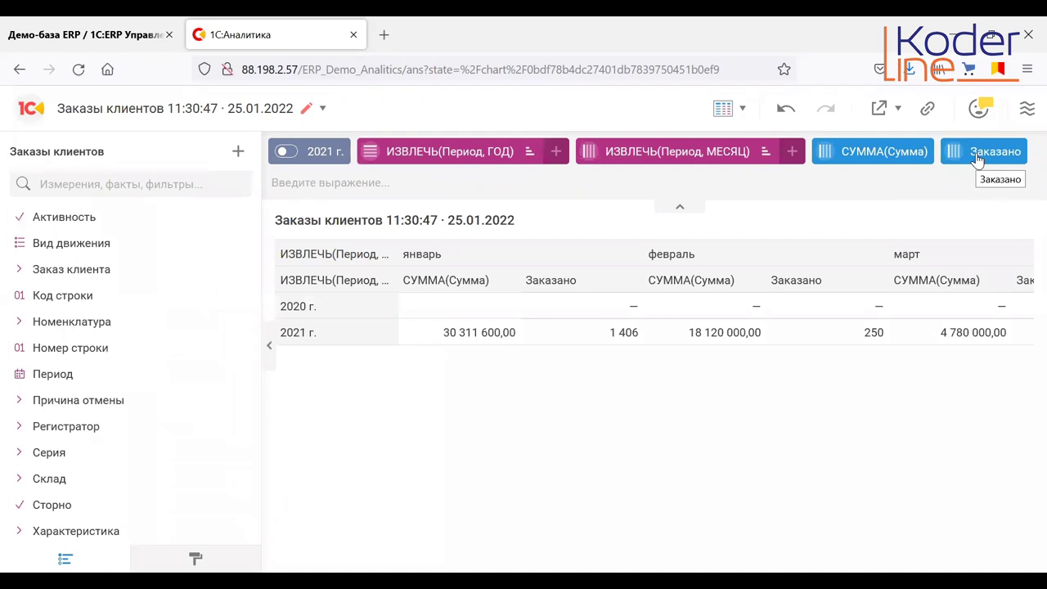
# - Rename the report as "Заказы клиентов за 20\21 год", replacing the time and date in its title
pyautogui.doubleClick(191, 108)
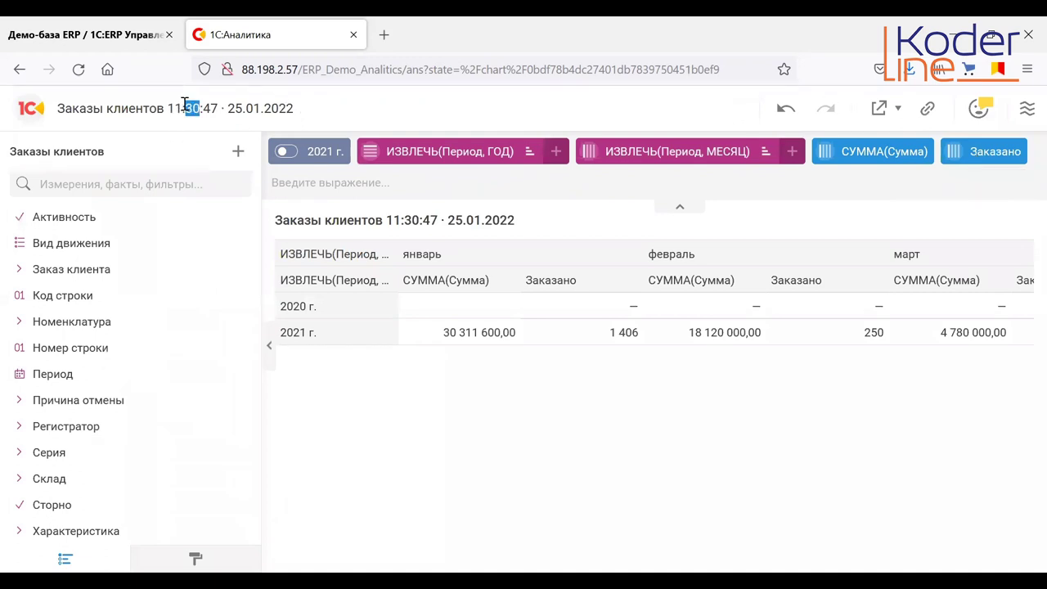
pyautogui.click(298, 109)
pyautogui.press('BackSpace')
pyautogui.press('BackSpace')
pyautogui.press('BackSpace')
pyautogui.press('BackSpace')
pyautogui.press('BackSpace')
pyautogui.press('BackSpace')
pyautogui.press('BackSpace')
pyautogui.press('BackSpace')
pyautogui.press('BackSpace')
pyautogui.press('BackSpace')
pyautogui.press('BackSpace')
pyautogui.press('BackSpace')
pyautogui.press('BackSpace')
pyautogui.press('BackSpace')
pyautogui.press('BackSpace')
pyautogui.press('BackSpace')
pyautogui.press('BackSpace')
pyautogui.press('BackSpace')
pyautogui.press('BackSpace')
pyautogui.press('BackSpace')
pyautogui.press('BackSpace')
pyautogui.write('за 20\\21 год')
pyautogui.press('Return')
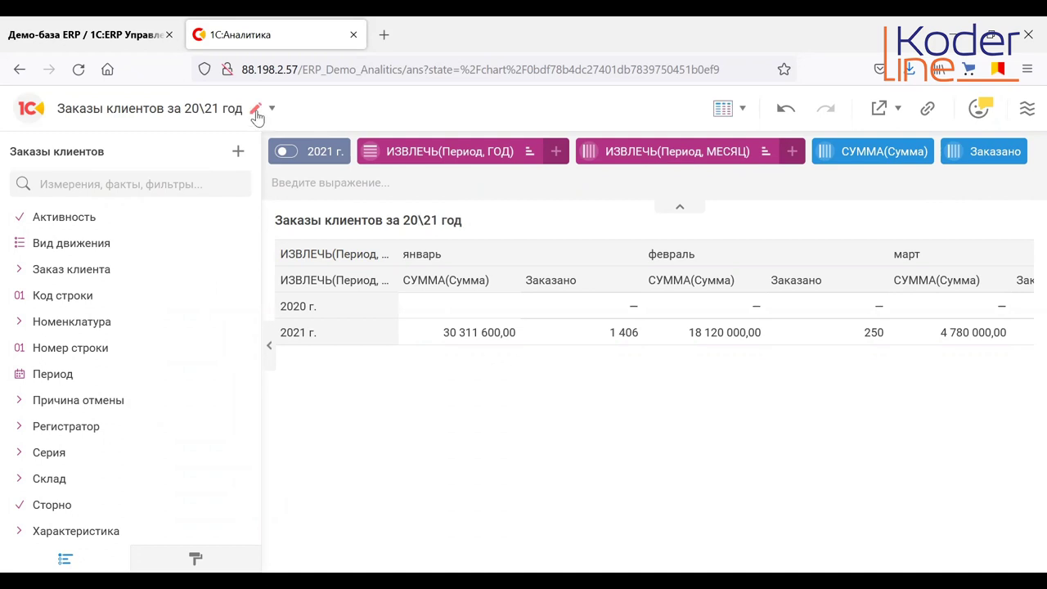
# - Publish the report's draft changes (Опубликовать)
pyautogui.moveTo(256, 116)
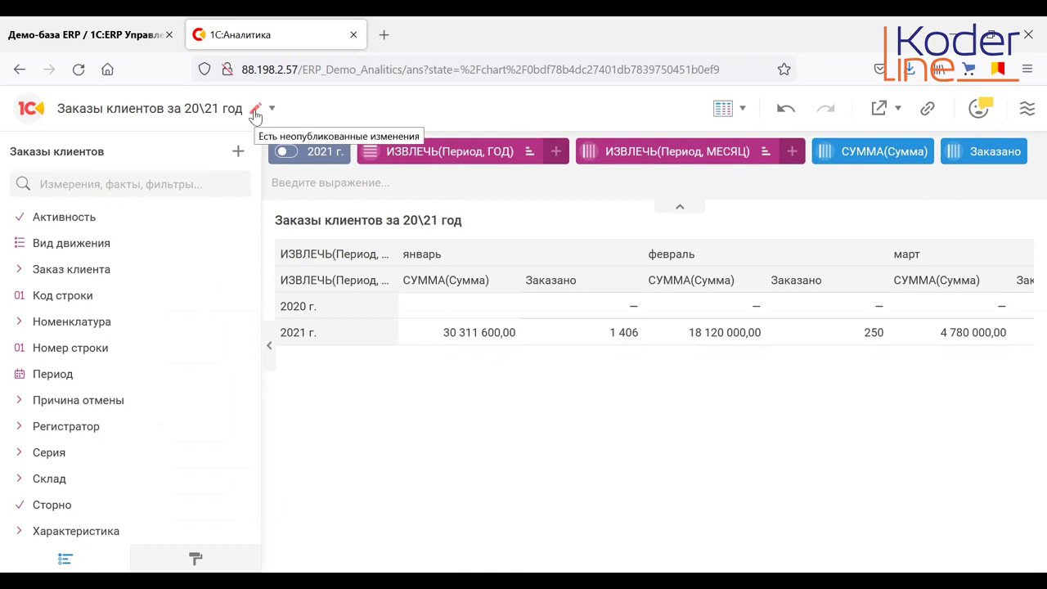
pyautogui.click(271, 109)
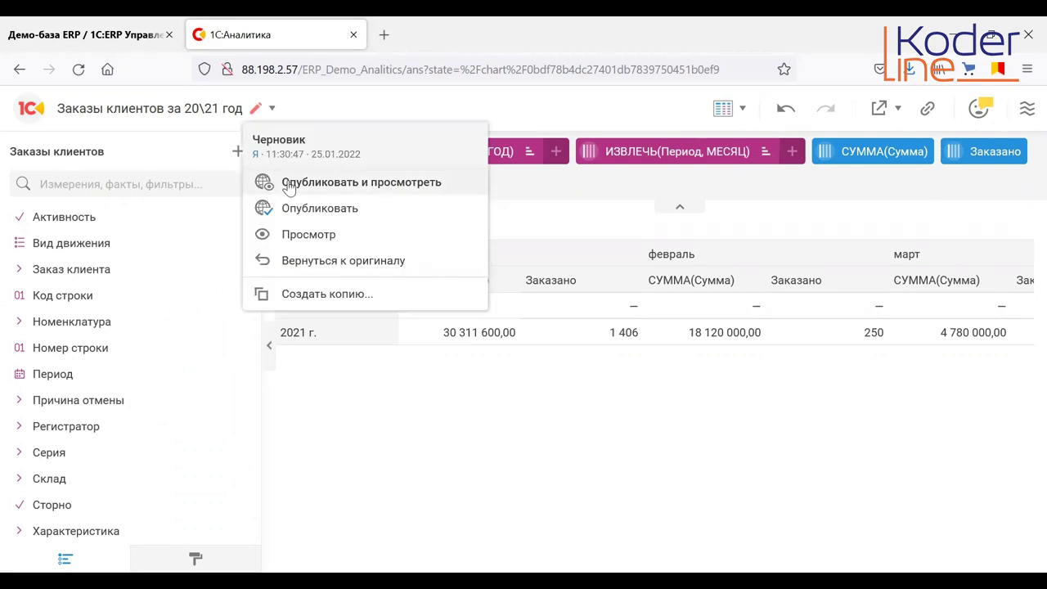
pyautogui.click(302, 210)
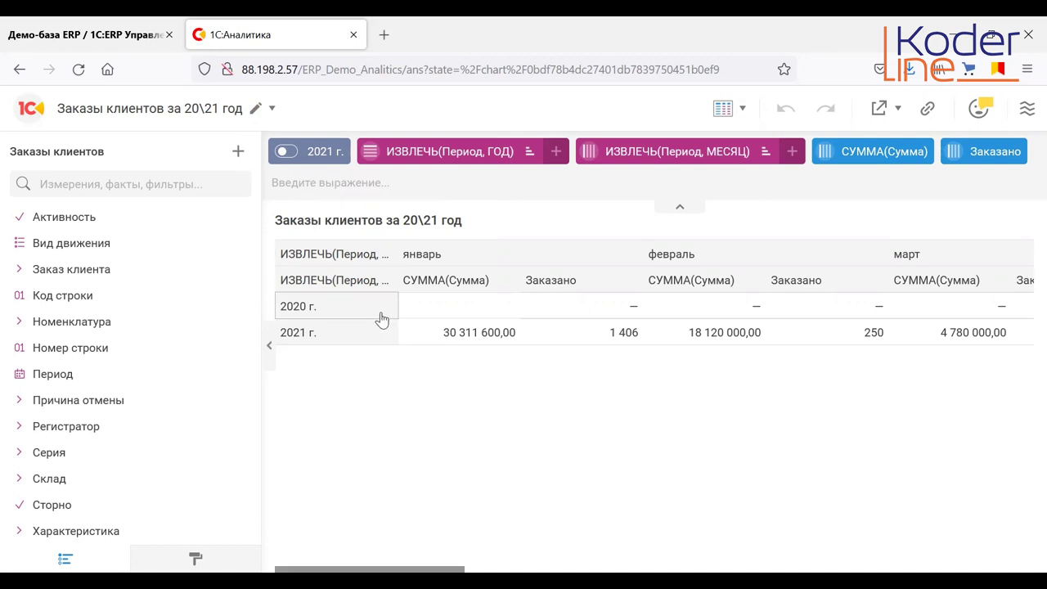
# - Try removing the Заказано measure from the table and discard the draft by reverting to the published original (Вернуться к оригиналу)
pyautogui.moveTo(970, 170); pyautogui.dragTo(814, 502)
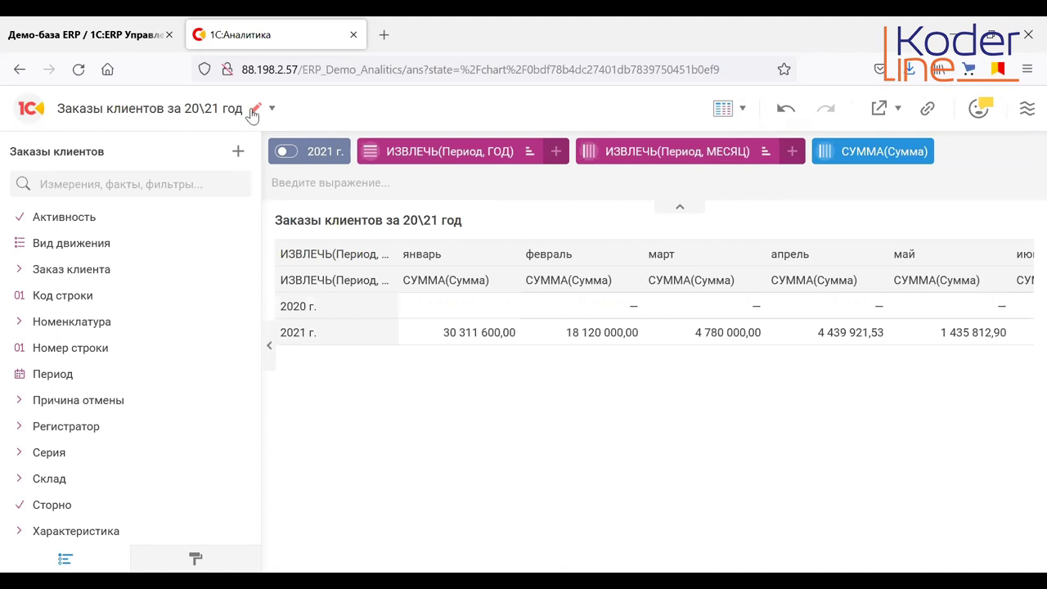
pyautogui.moveTo(253, 115)
pyautogui.click(272, 111)
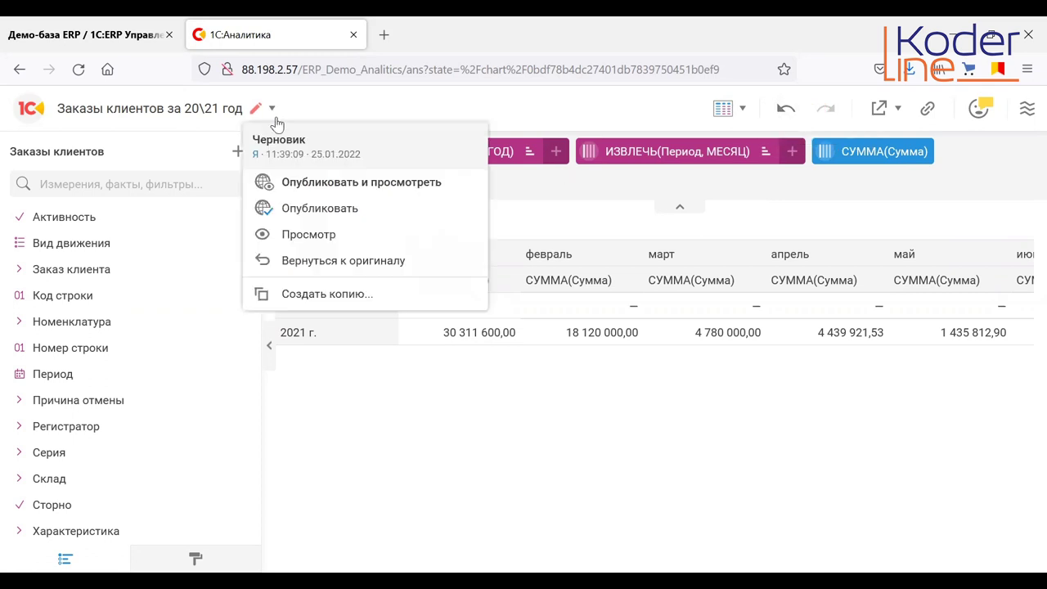
pyautogui.click(337, 261)
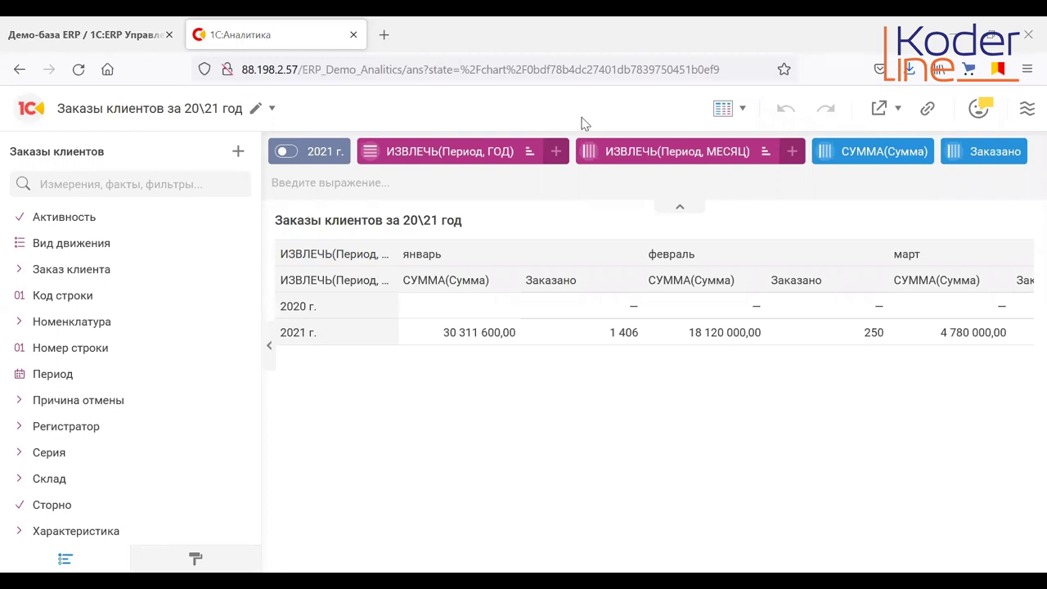
# - Add a measure with the expression СРЕДНЕЕ(Сумма) to the table
pyautogui.click(517, 180)
pyautogui.write('со')
pyautogui.press('BackSpace')
pyautogui.write('ред')
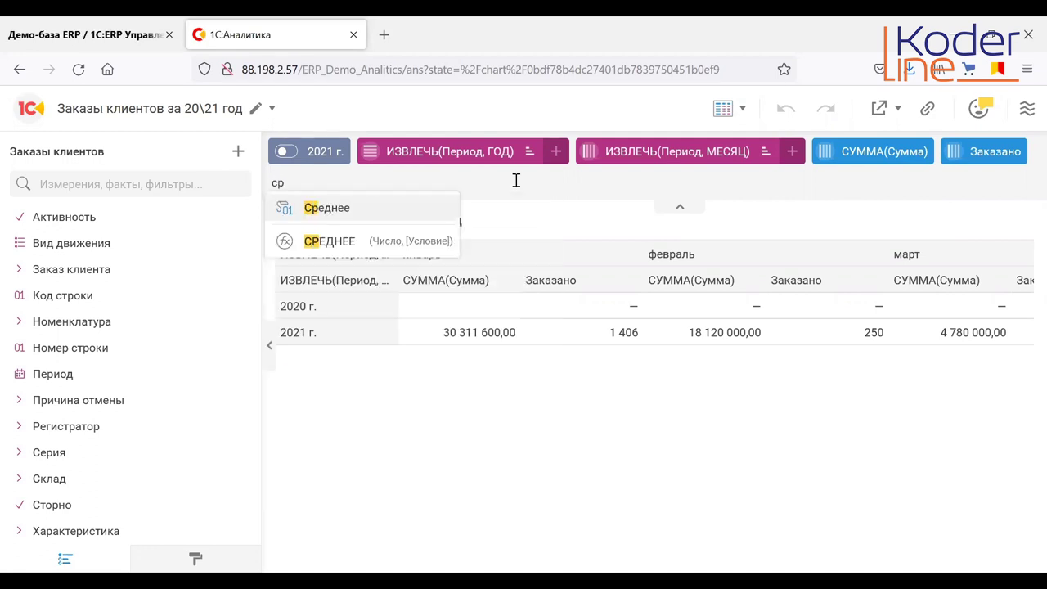
pyautogui.click(386, 245)
pyautogui.write('сумма')
pyautogui.press('Return')
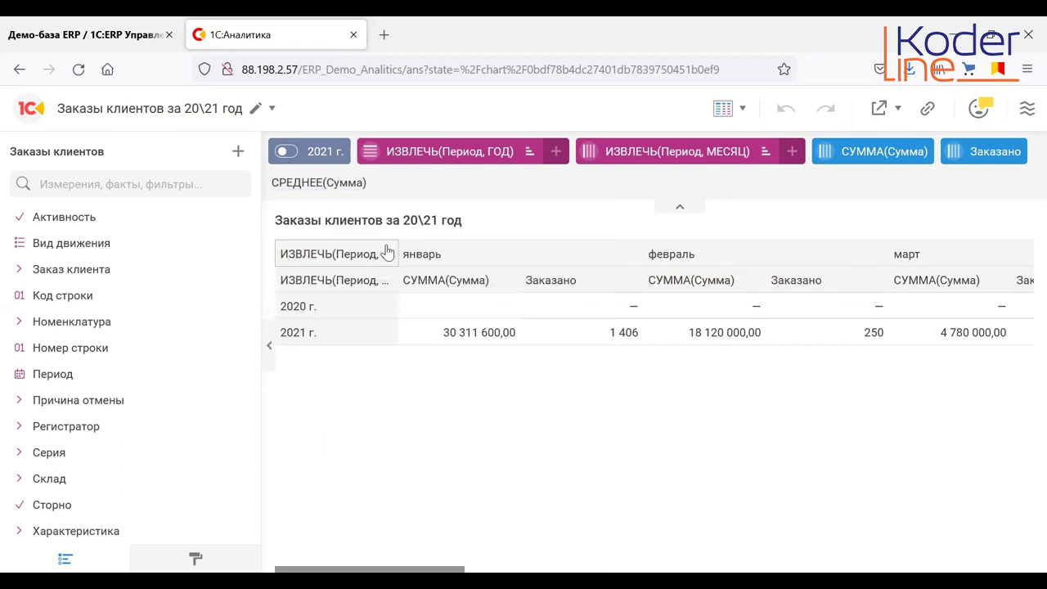
pyautogui.press('Return')
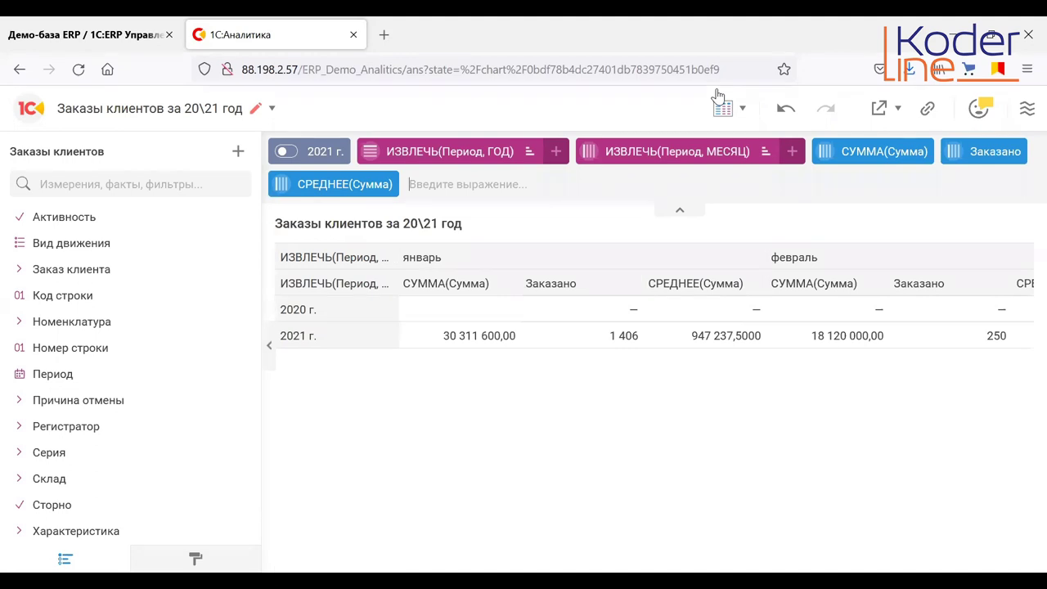
# - Look over the report's export formats and chart types, and return to the list of charts and dashboards
pyautogui.click(896, 110)
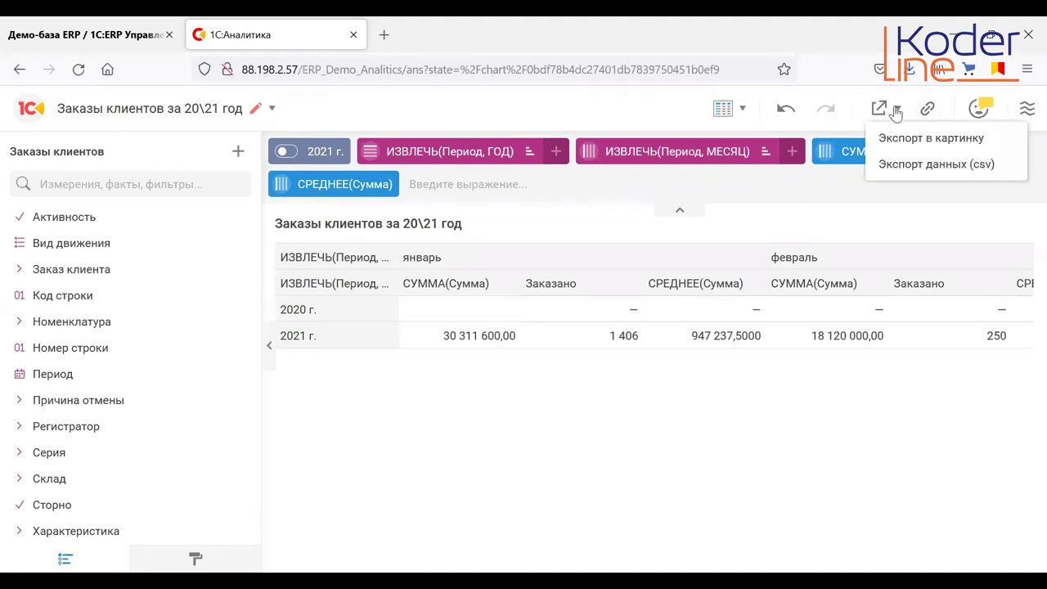
pyautogui.click(744, 113)
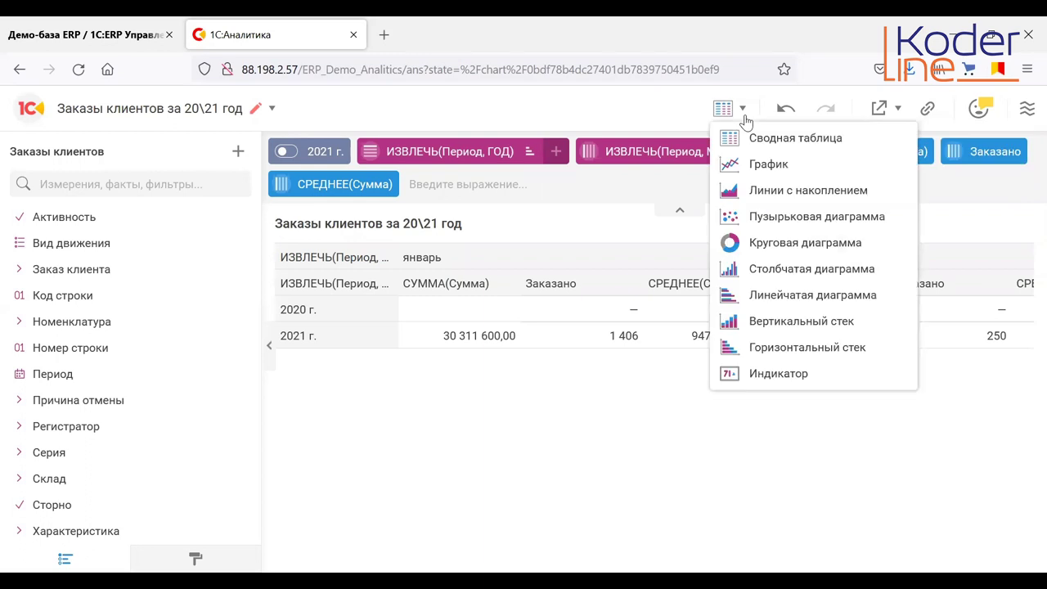
pyautogui.click(881, 110)
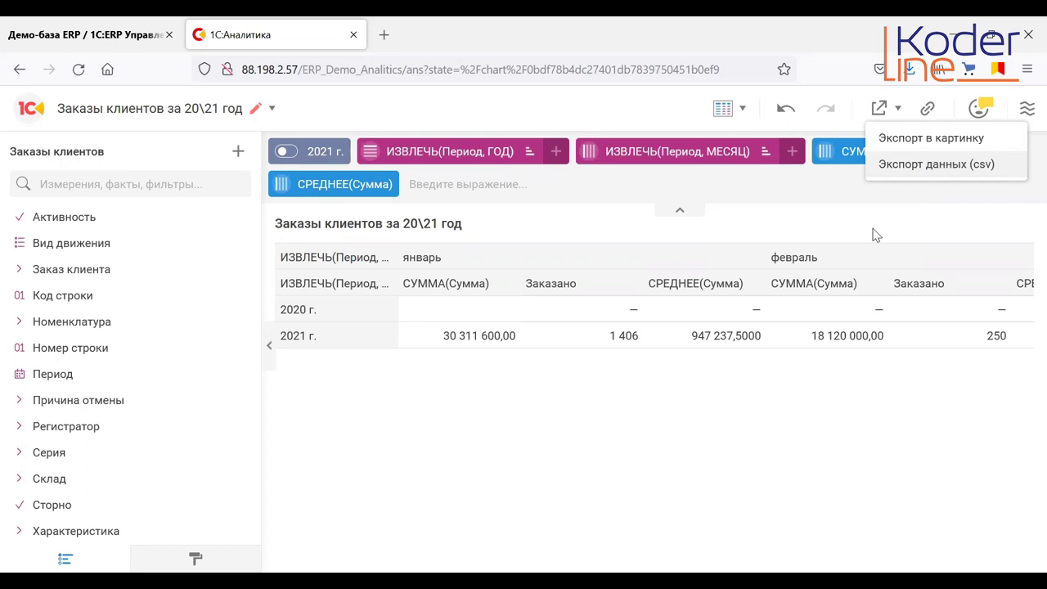
pyautogui.click(716, 414)
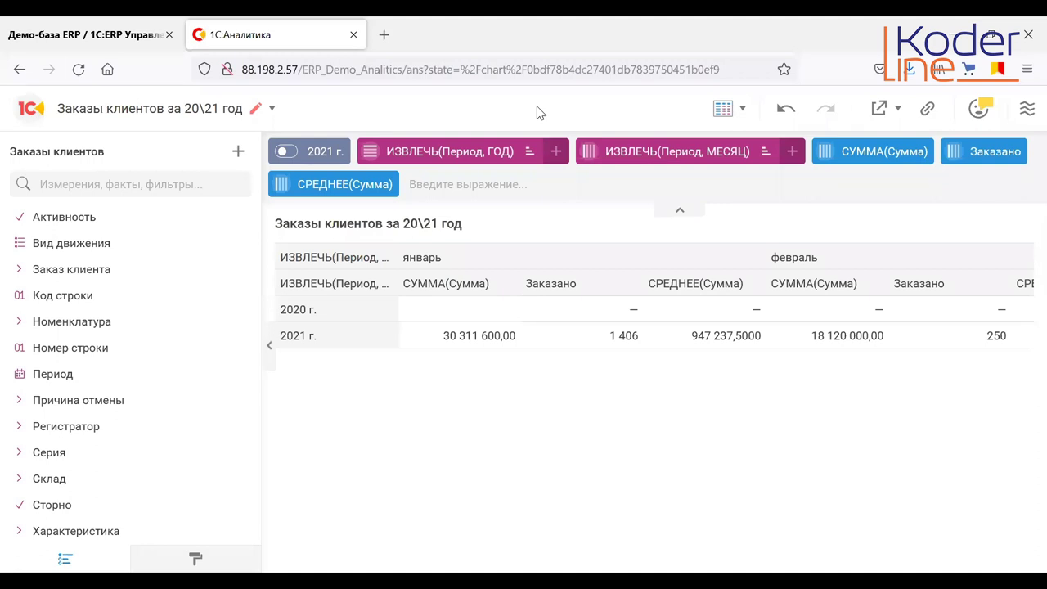
pyautogui.click(18, 114)
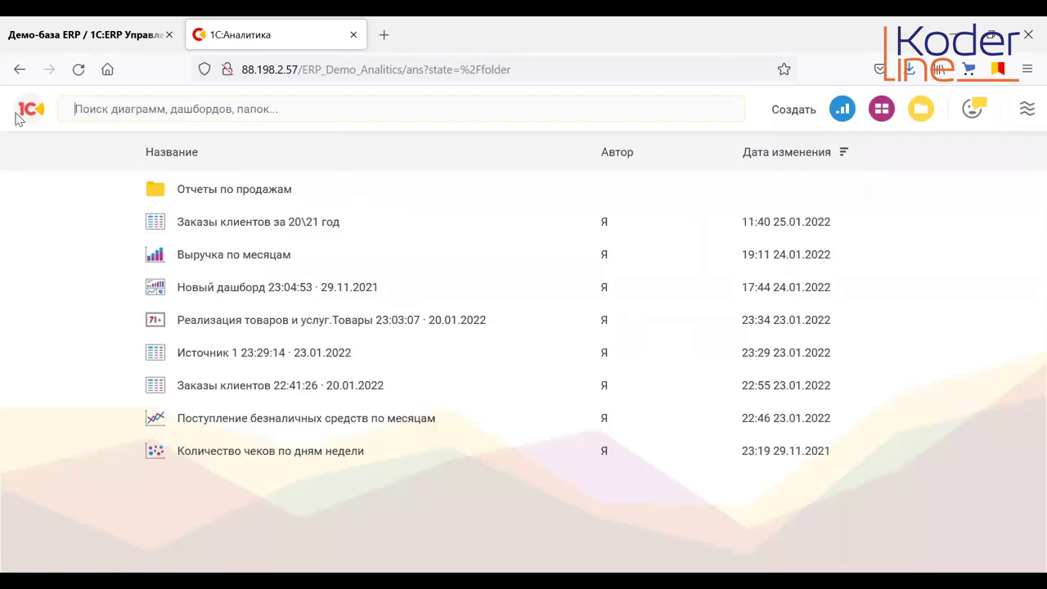
# - Open the Выручка по месяцам chart and turn off the line markers (Маркеры (линии)) of the Выручка measure
pyautogui.click(207, 254)
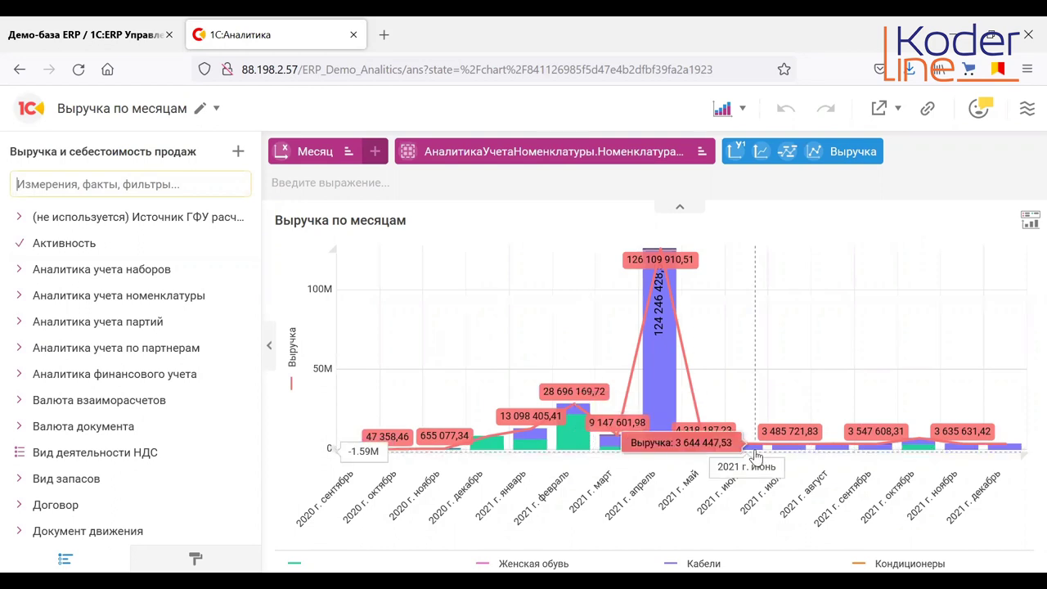
pyautogui.click(785, 155)
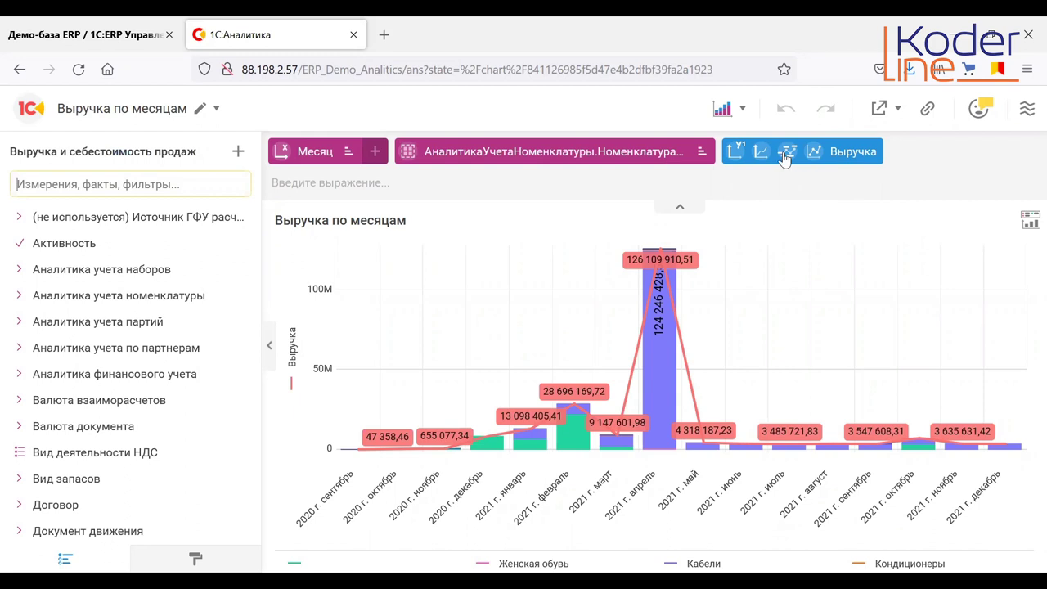
pyautogui.click(785, 156)
pyautogui.scroll(-1, 818, 552)
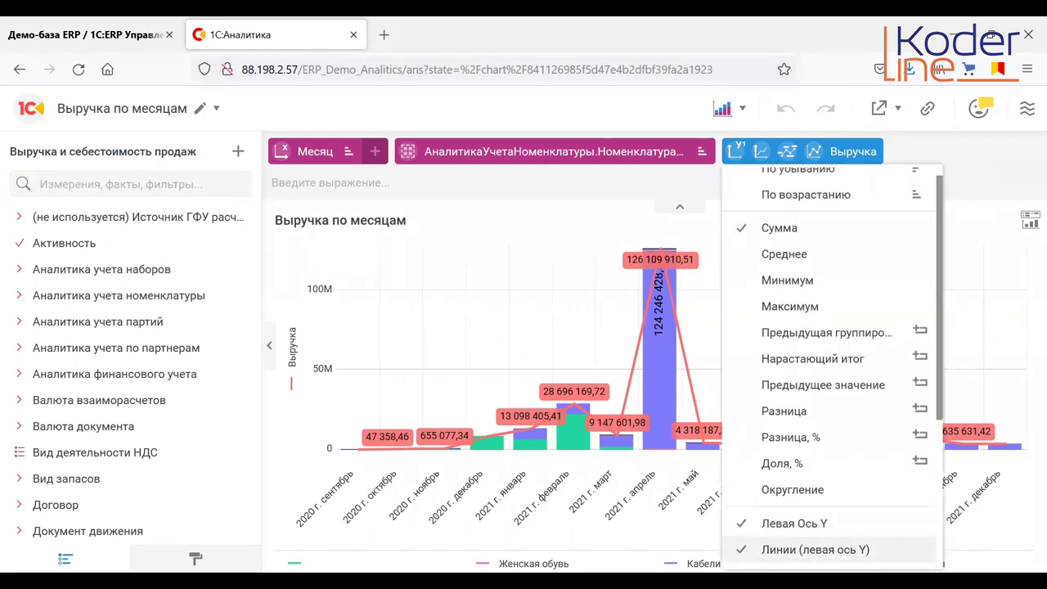
pyautogui.scroll(-3, 818, 550)
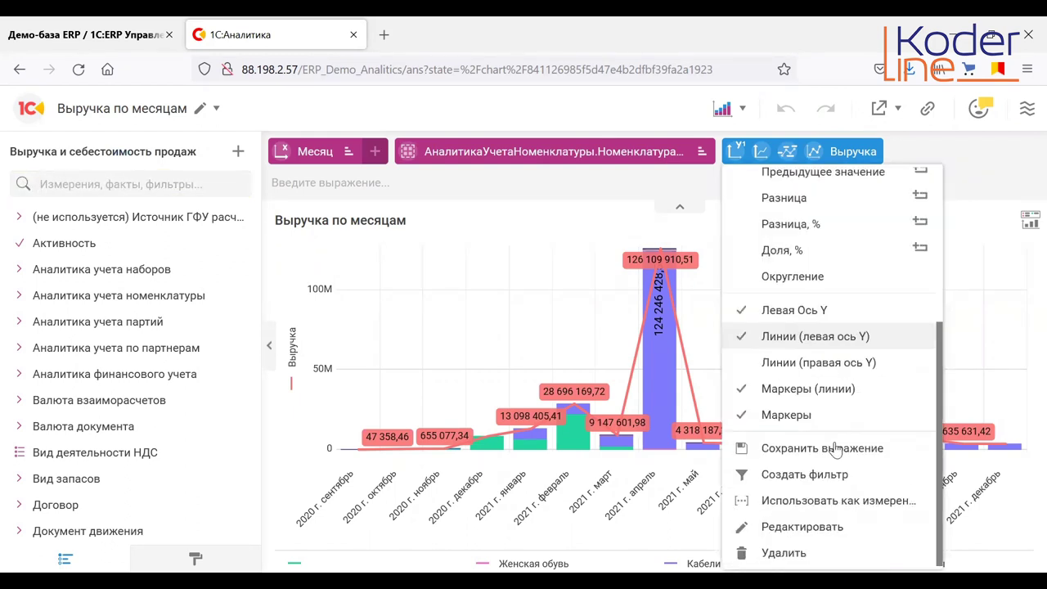
pyautogui.click(795, 415)
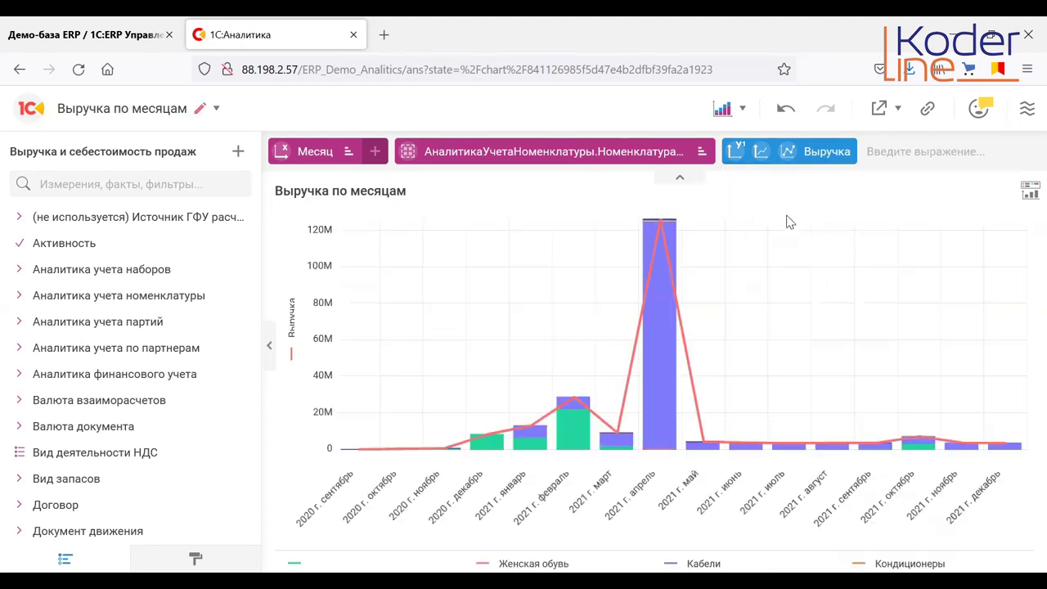
# - Turn off Линии (левая ось Y) for the Выручка measure and examine the stacked columns for early 2021
pyautogui.click(785, 153)
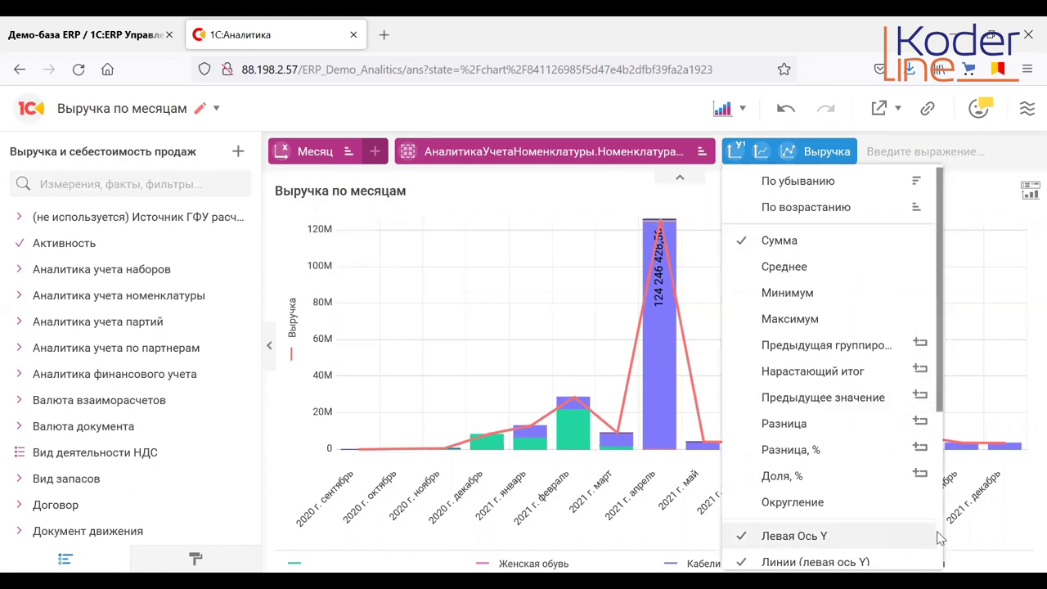
pyautogui.scroll(-3, 937, 533)
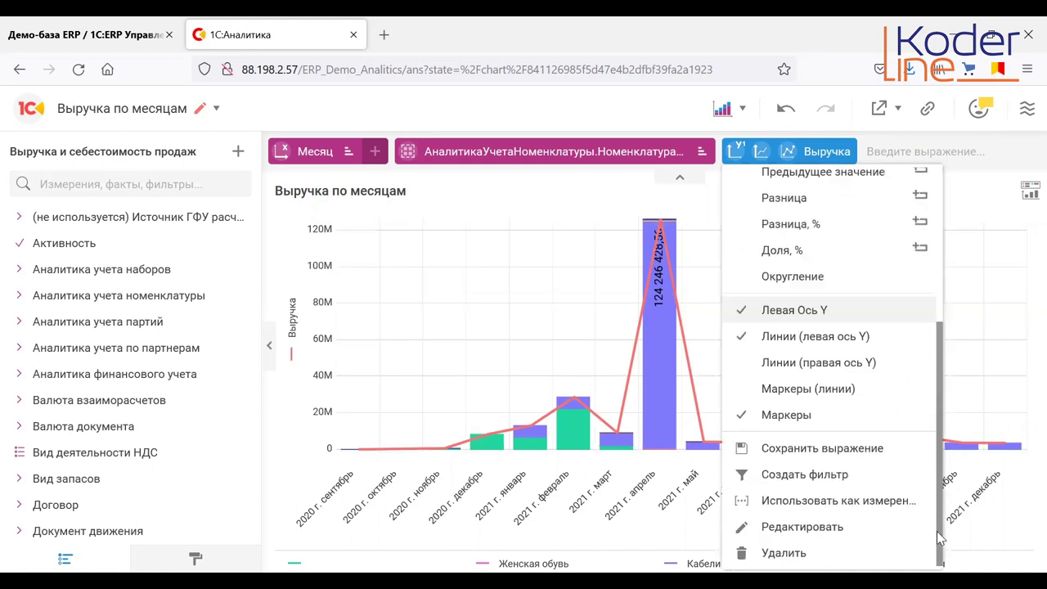
pyautogui.click(771, 337)
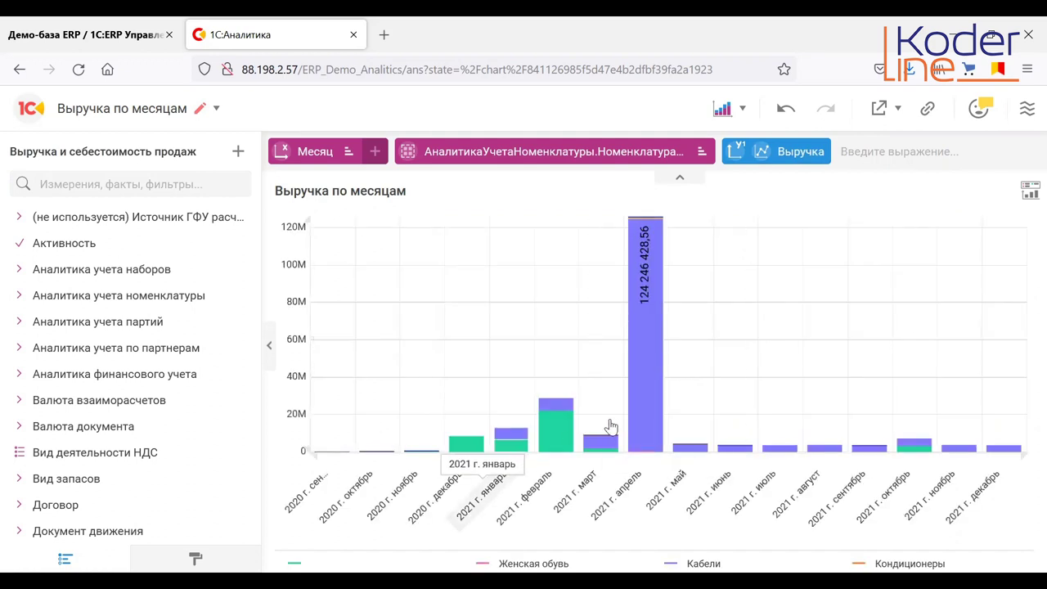
pyautogui.moveTo(642, 434)
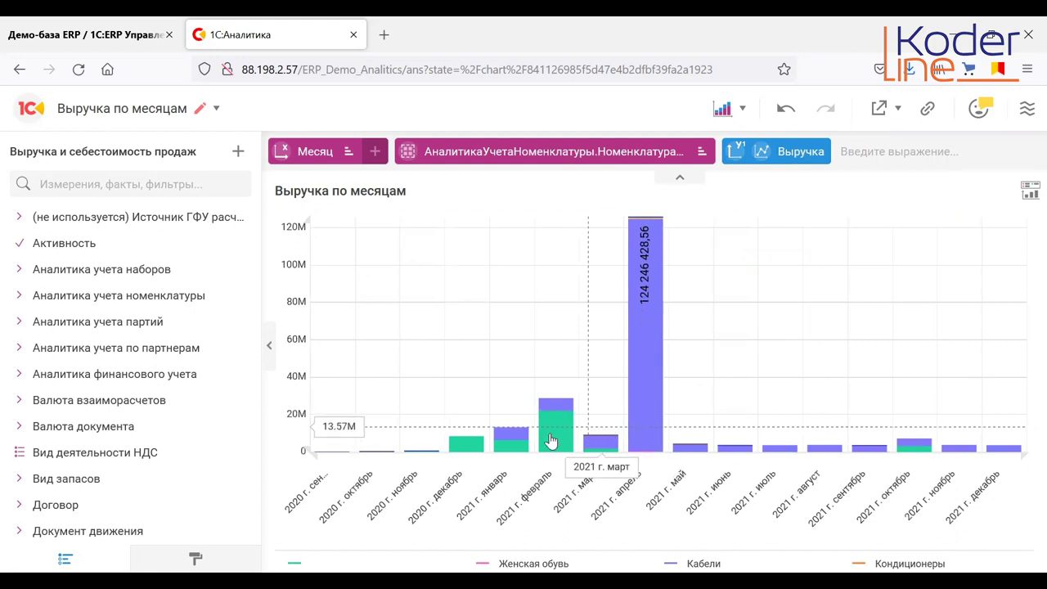
pyautogui.moveTo(553, 436)
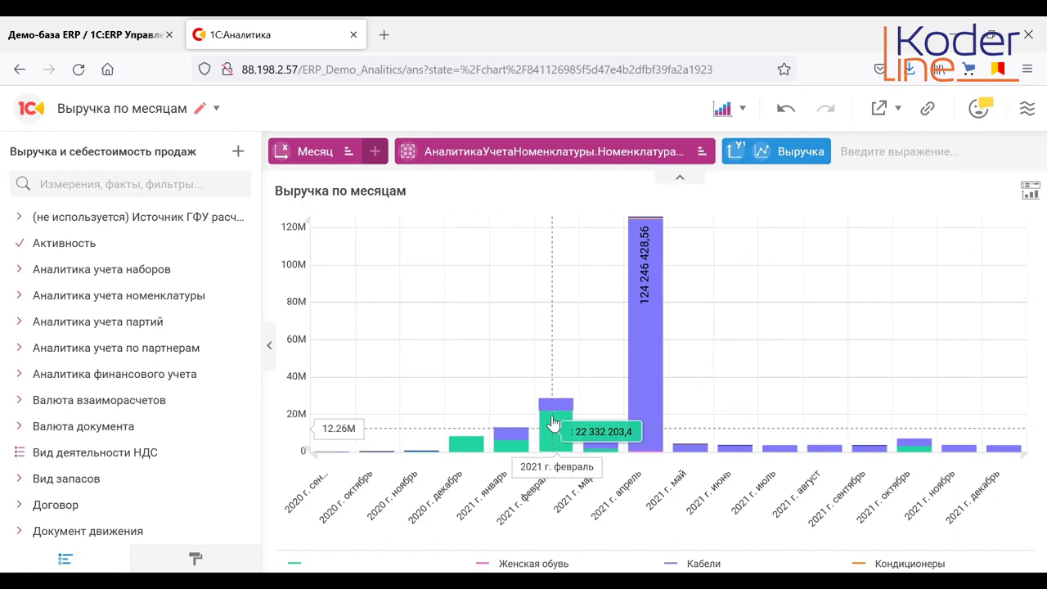
pyautogui.moveTo(550, 406)
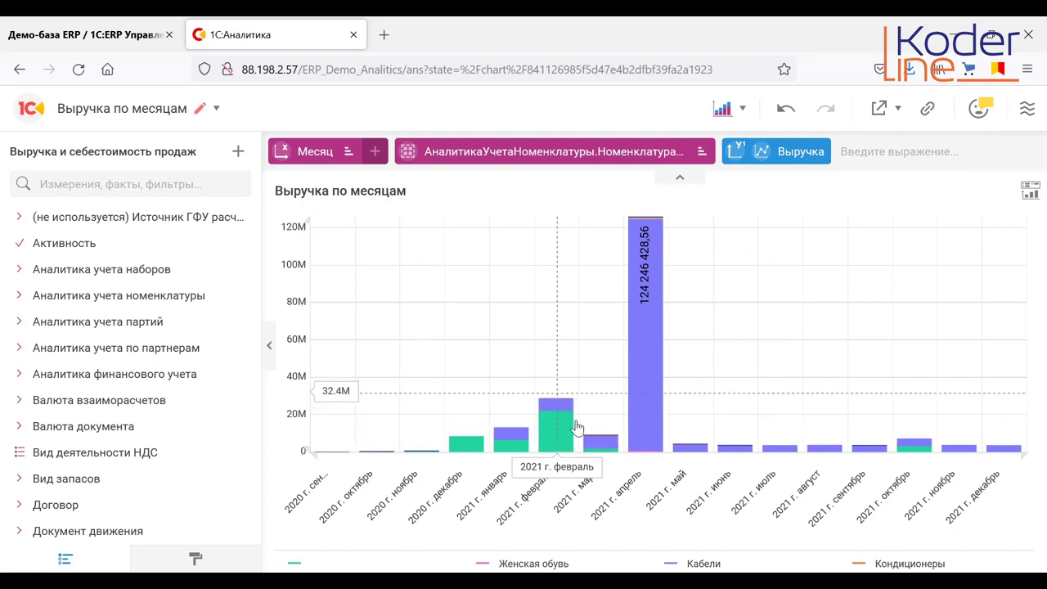
# - Turn Линии (левая ось Y) back on for the Выручка measure and inspect the April 2021 values
pyautogui.click(793, 162)
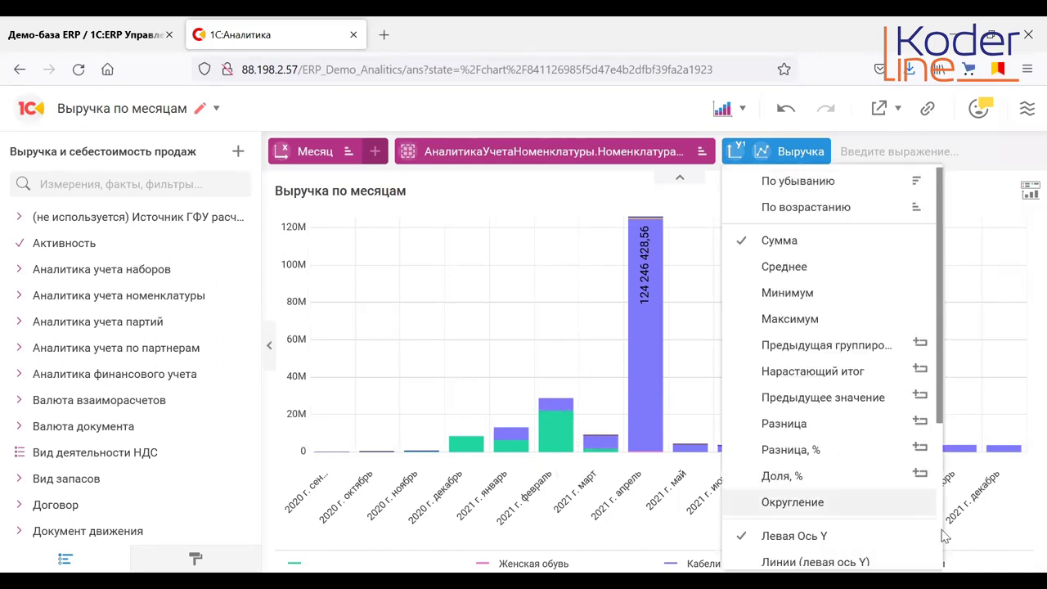
pyautogui.scroll(-3, 942, 541)
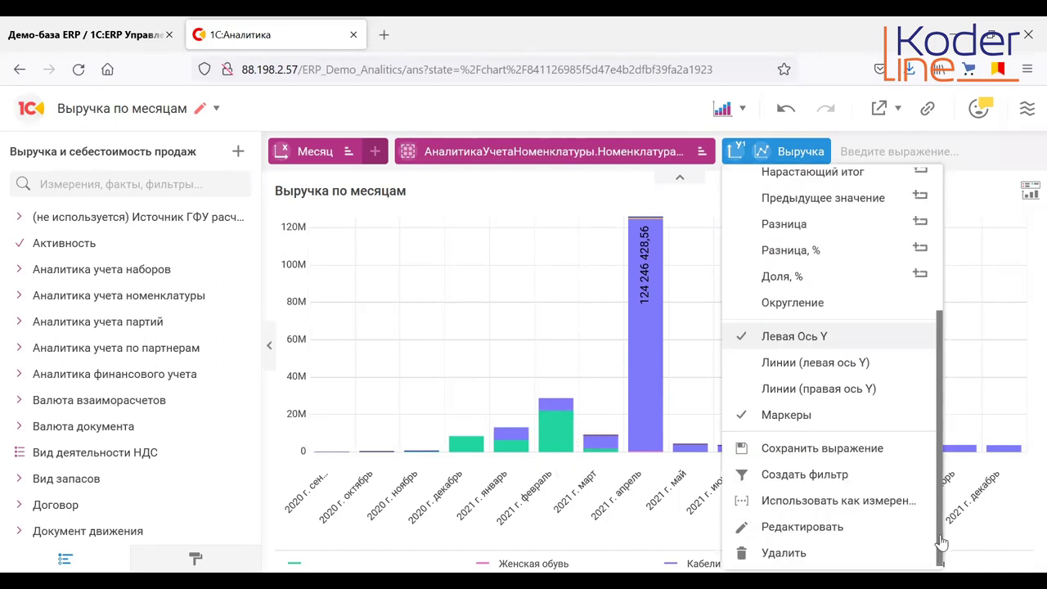
pyautogui.click(810, 366)
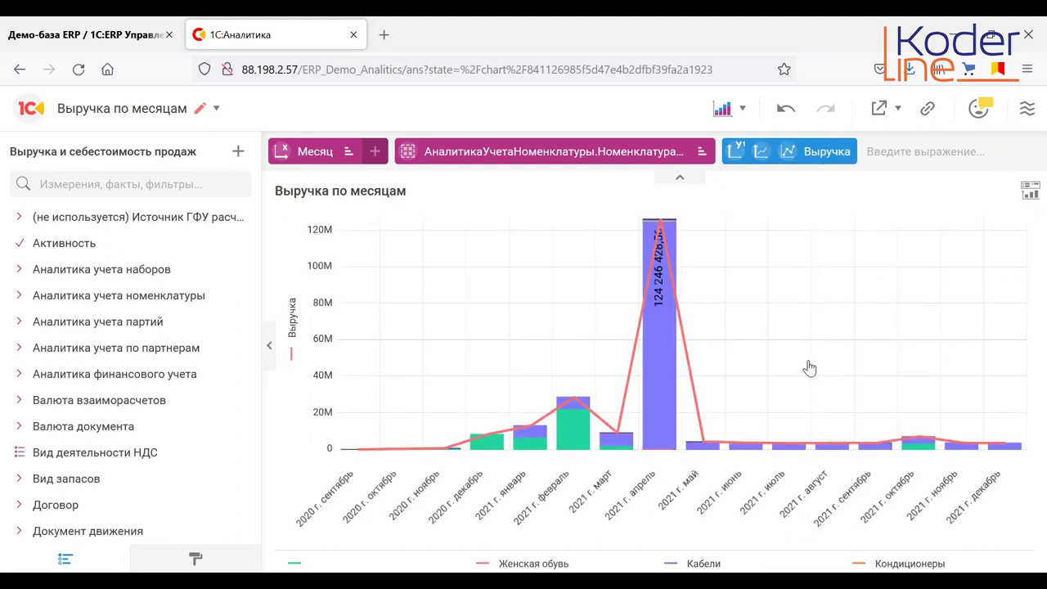
pyautogui.moveTo(662, 328)
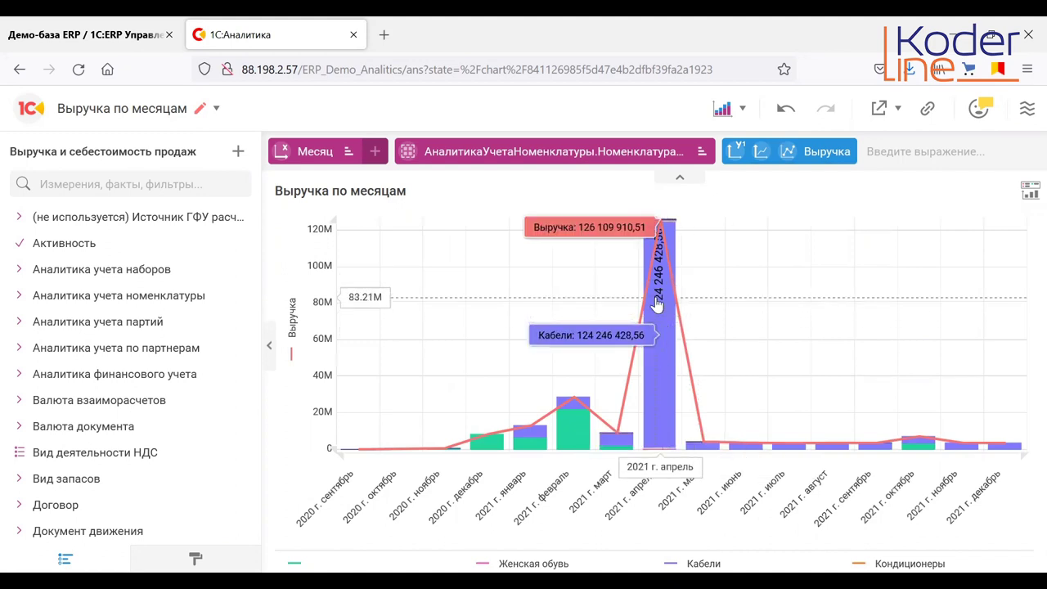
# - Turn the line markers (Маркеры (линии)) back on for the Выручка measure
pyautogui.click(777, 153)
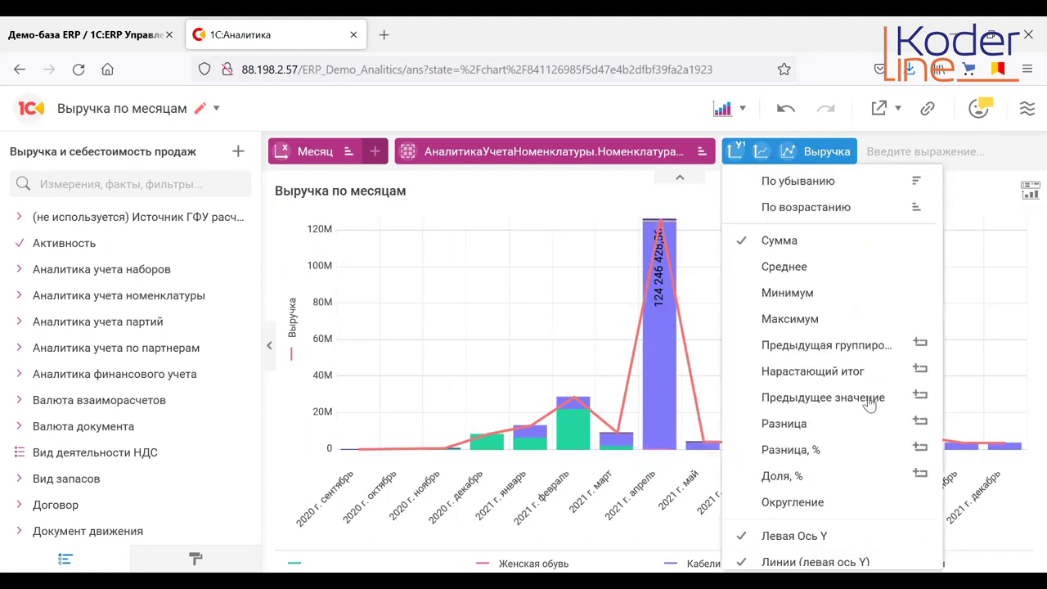
pyautogui.scroll(-3, 941, 533)
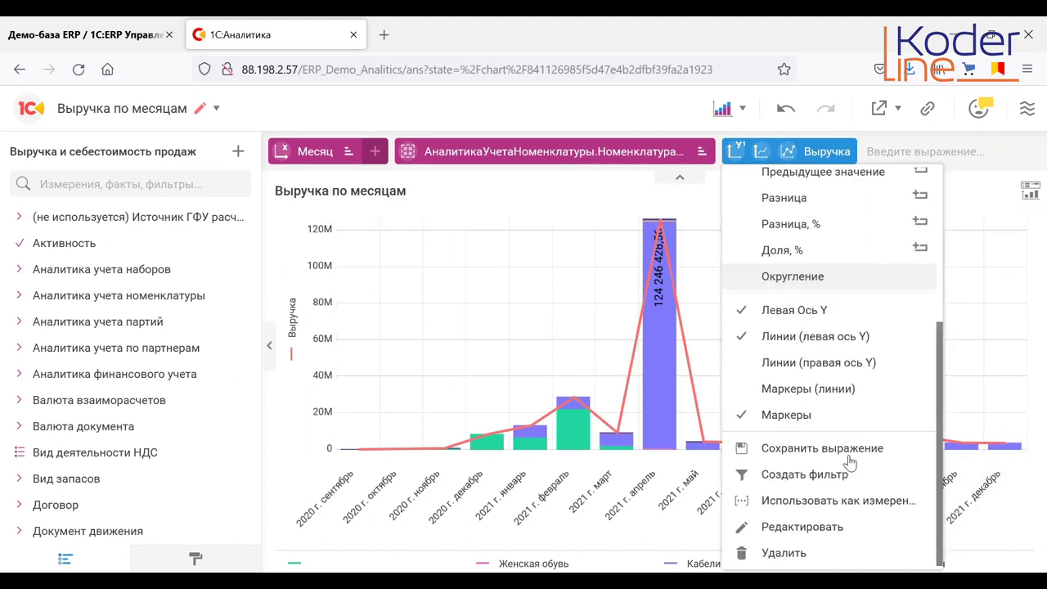
pyautogui.click(794, 392)
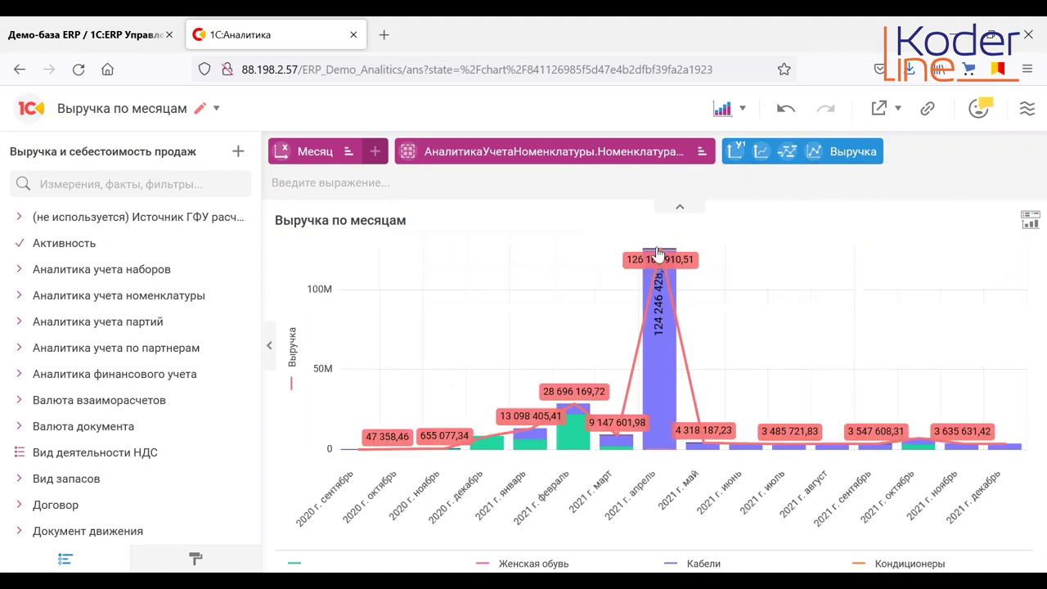
pyautogui.moveTo(661, 258)
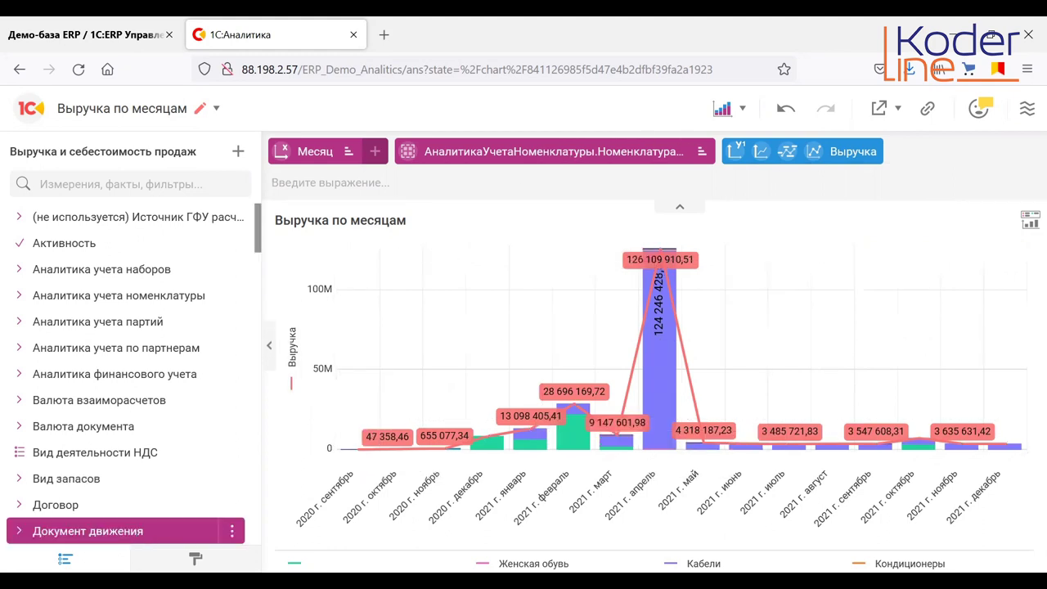
# - Look over the chart's format settings for left Y axis range, legend position and color scheme, and return to the list of charts and dashboards
pyautogui.click(195, 558)
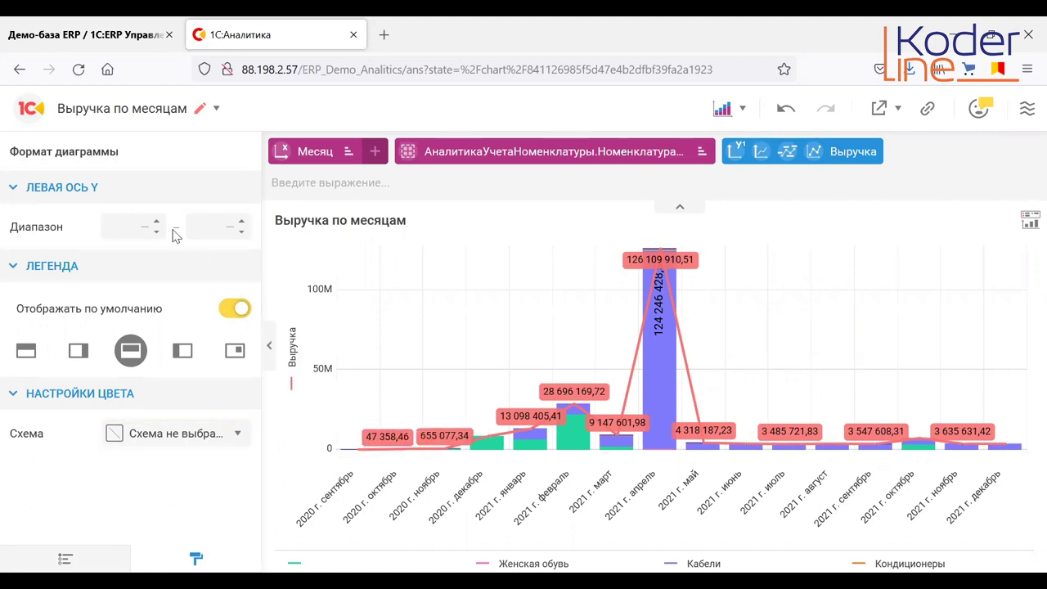
pyautogui.click(128, 232)
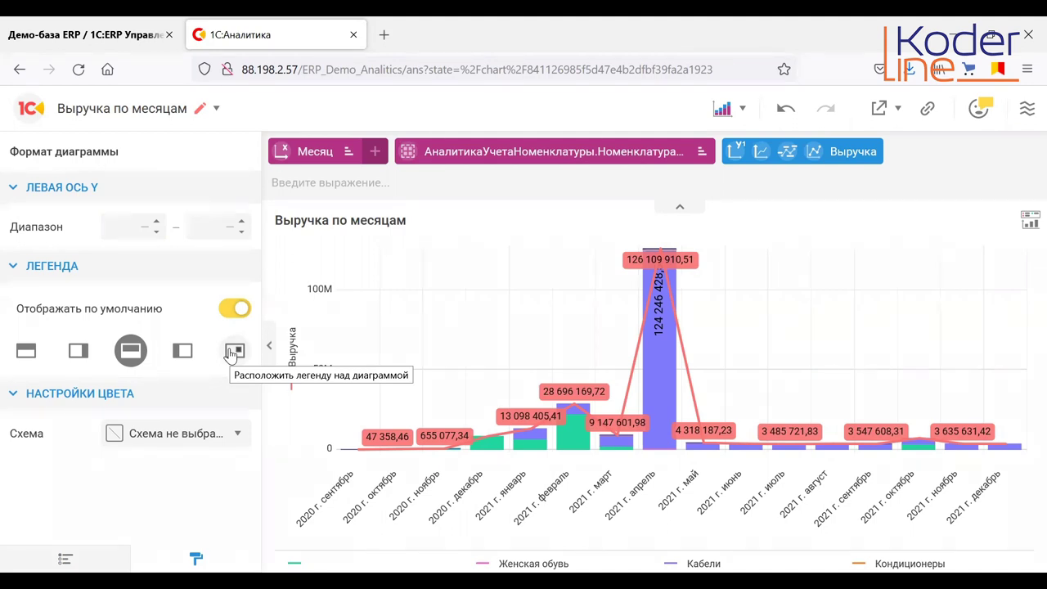
pyautogui.click(127, 228)
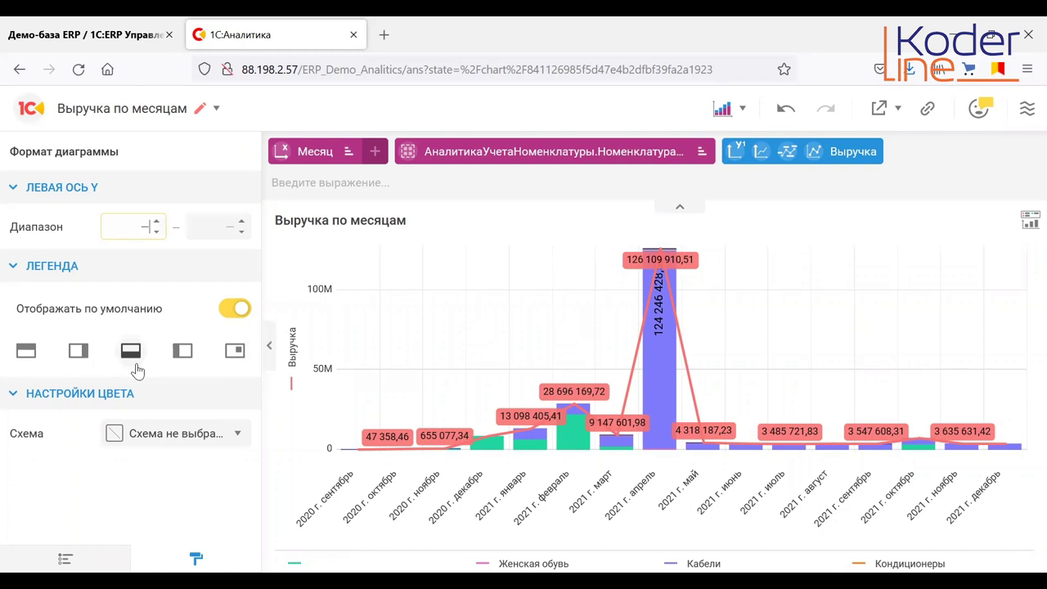
pyautogui.click(234, 439)
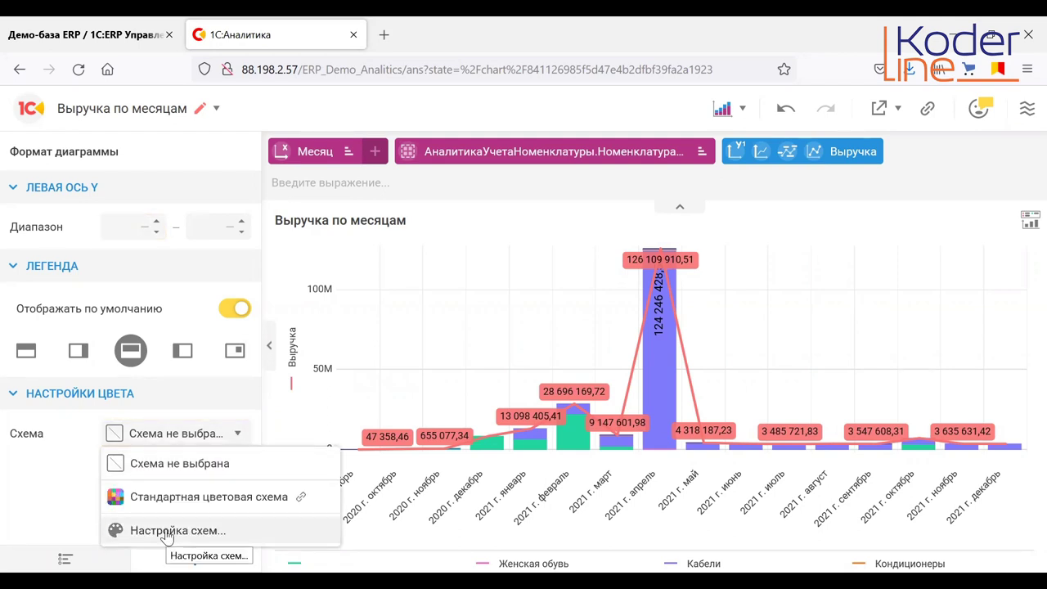
pyautogui.click(17, 501)
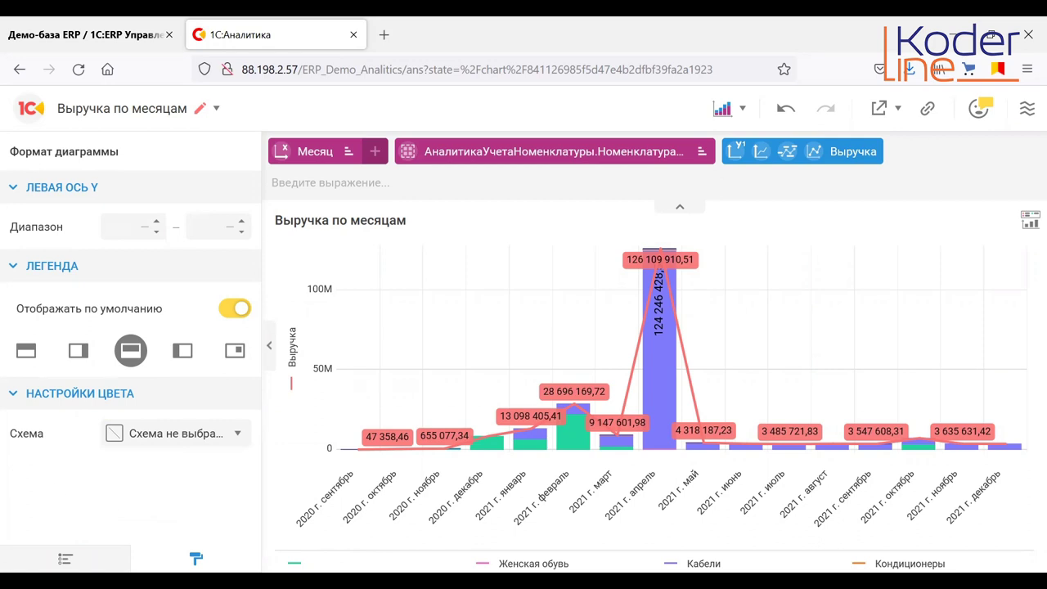
pyautogui.click(66, 559)
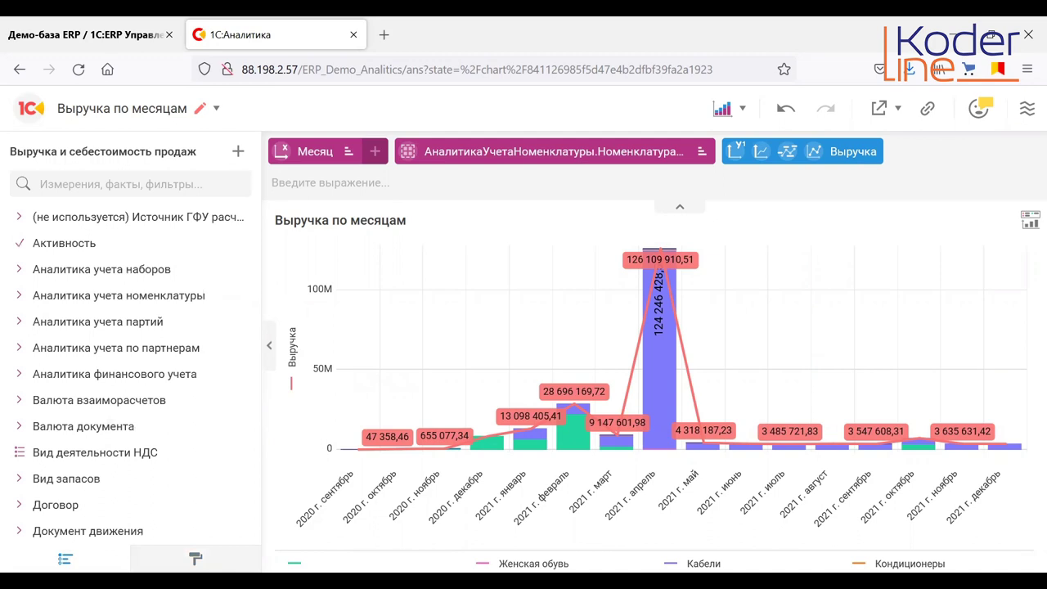
pyautogui.click(25, 115)
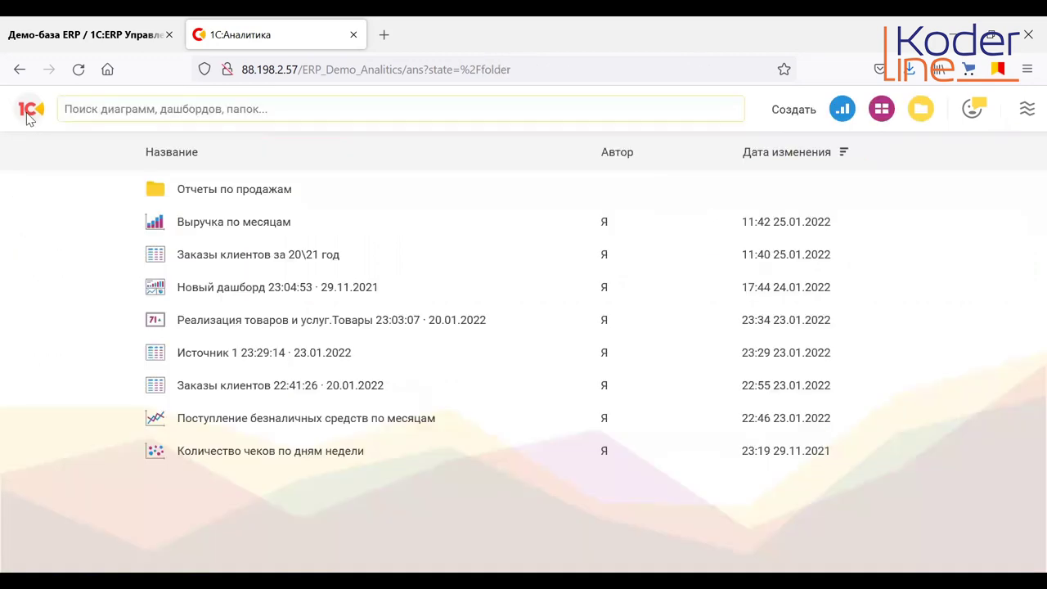
# - Open the Реализация товаров и услуг.Товары 23:03:07 · 20.01.2022 indicator, show it as a pivot table (Сводная таблица) and enable its март filter
pyautogui.click(357, 324)
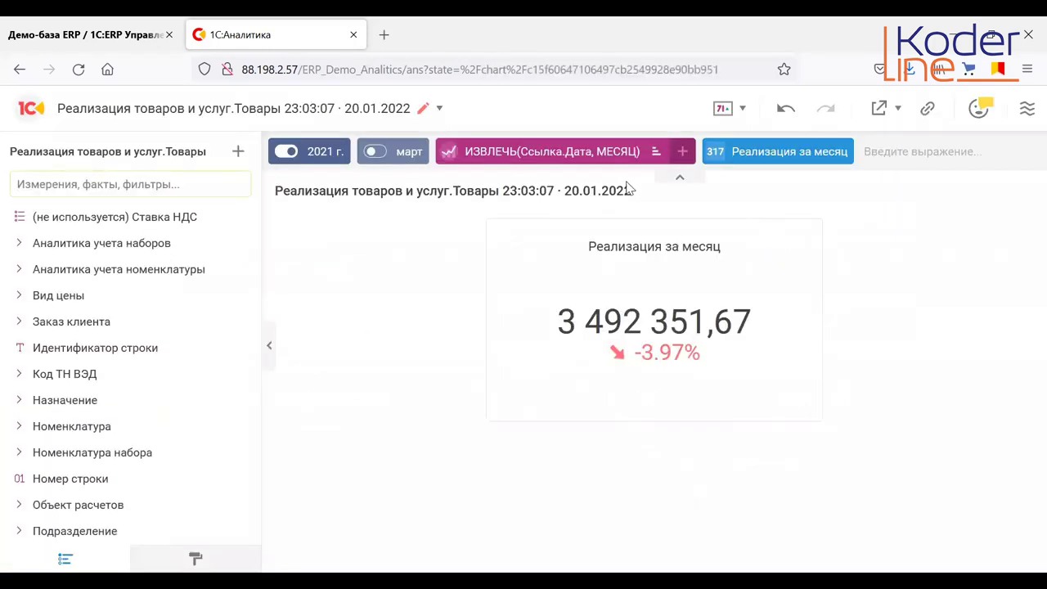
pyautogui.click(724, 108)
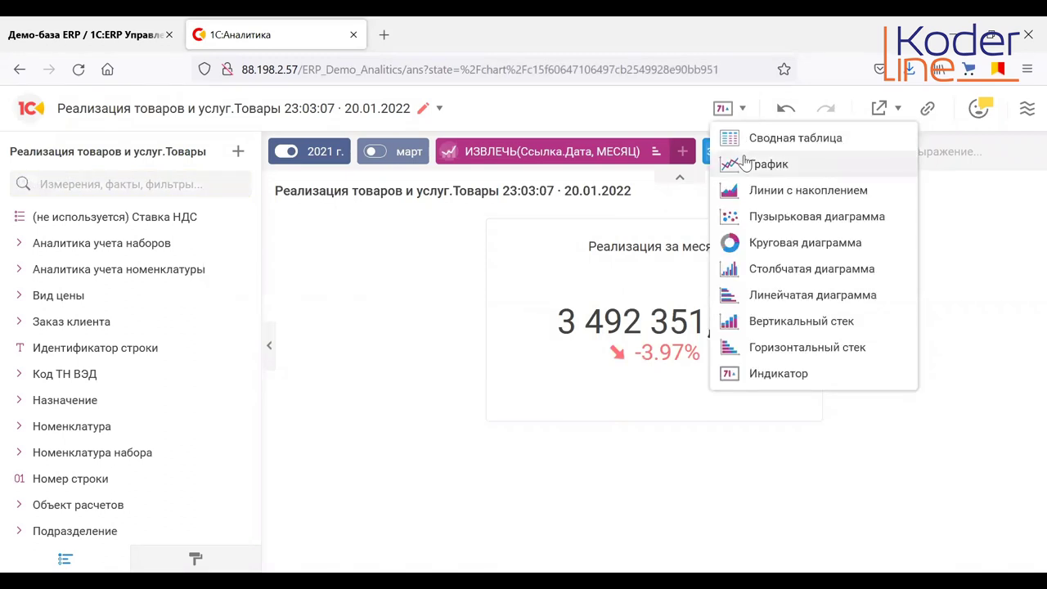
pyautogui.click(743, 140)
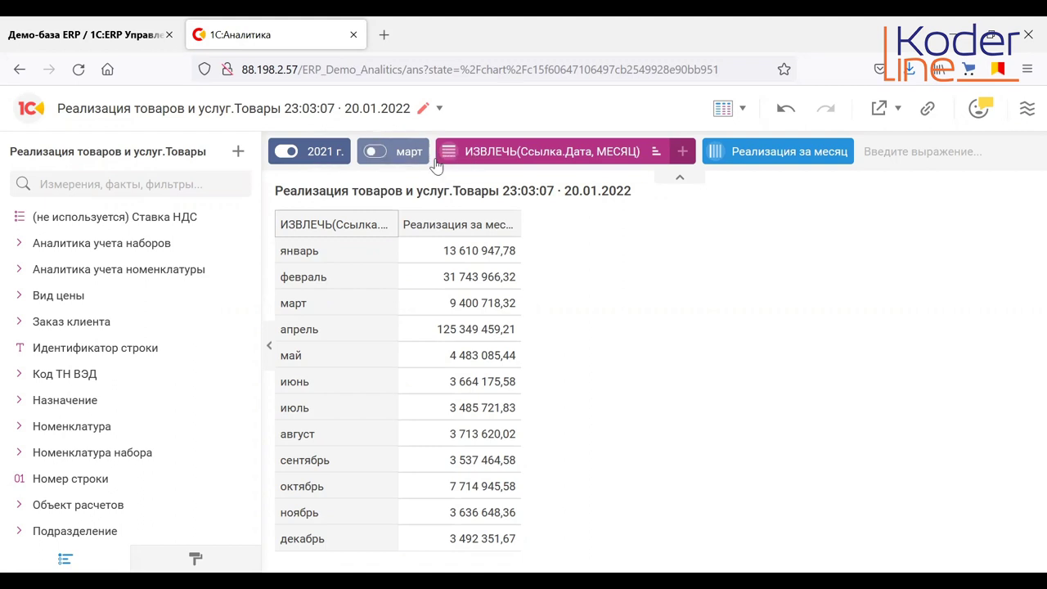
pyautogui.click(375, 152)
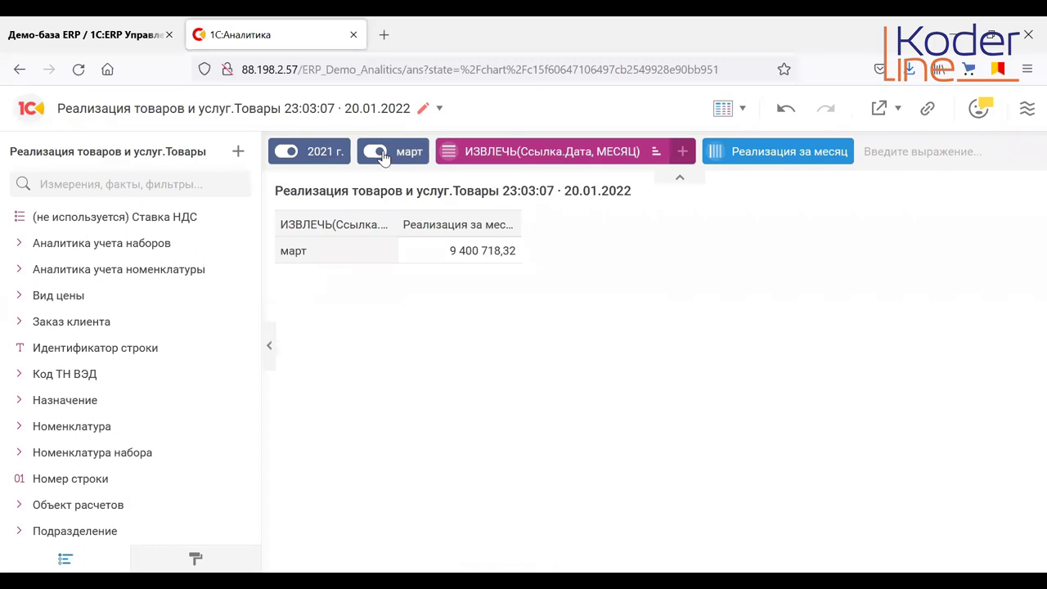
# - Drill down the март value of Реализация за месяц by Заказ клиента
pyautogui.click(438, 265)
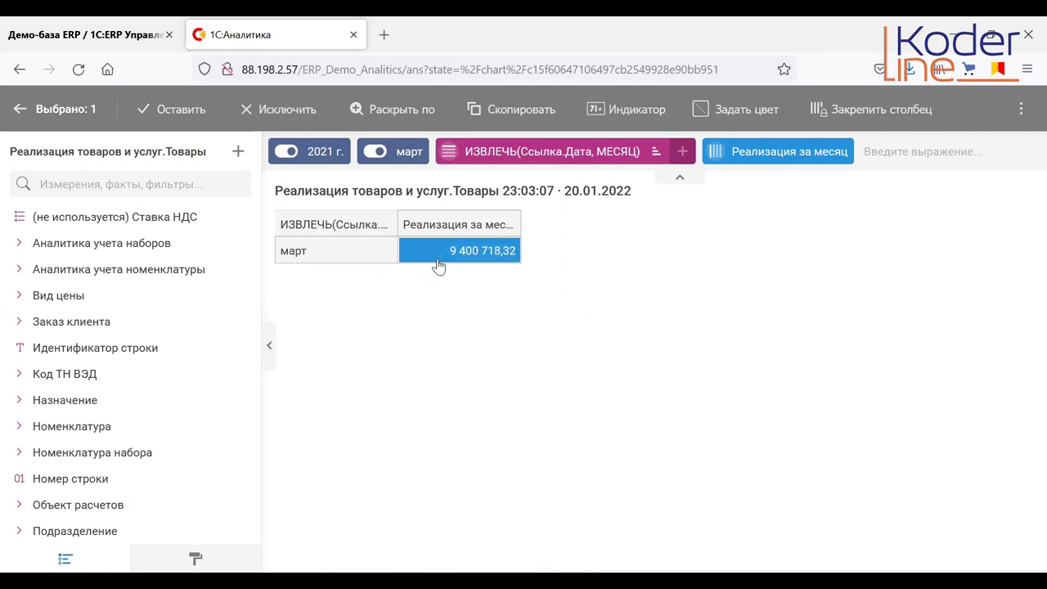
pyautogui.click(389, 113)
pyautogui.moveTo(393, 216)
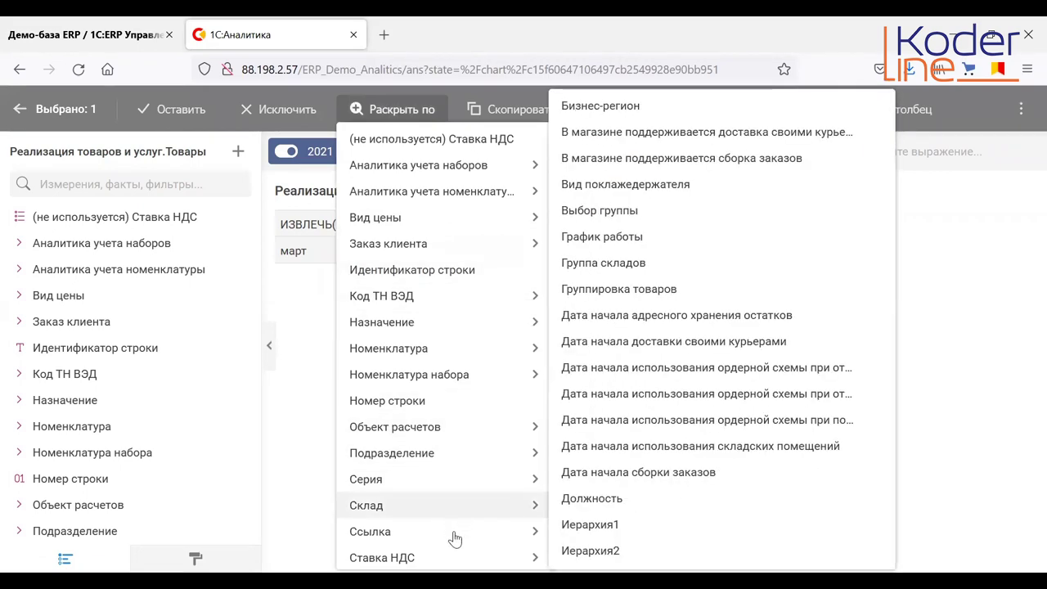
pyautogui.moveTo(456, 536)
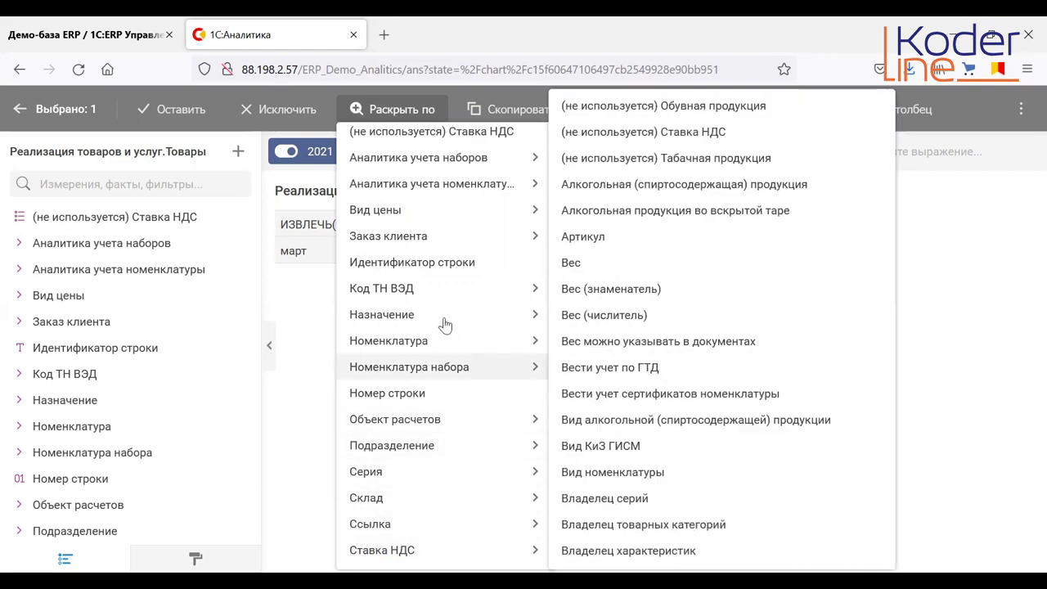
pyautogui.moveTo(445, 324)
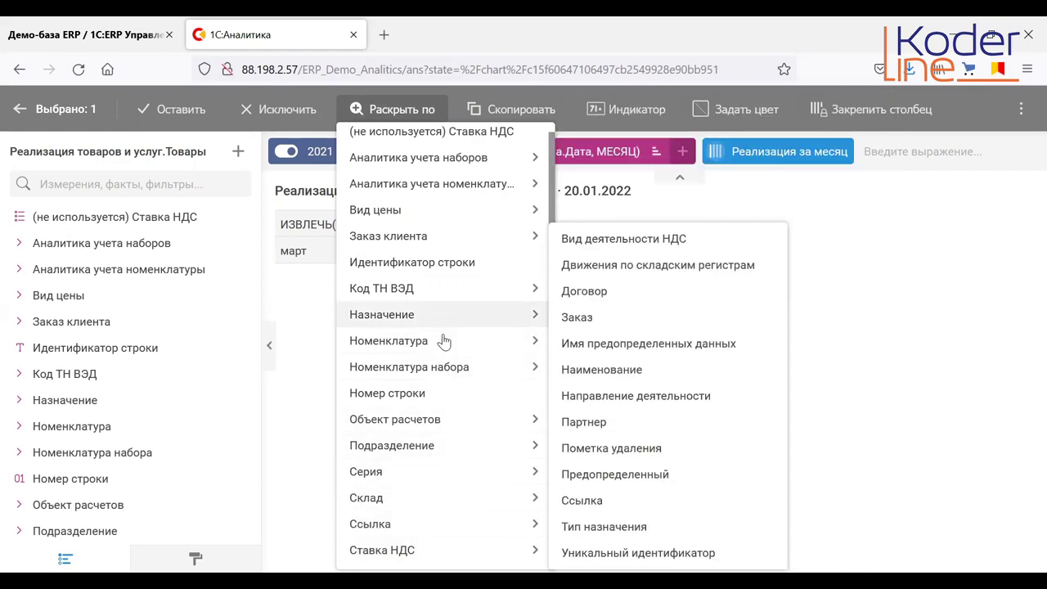
pyautogui.moveTo(442, 342)
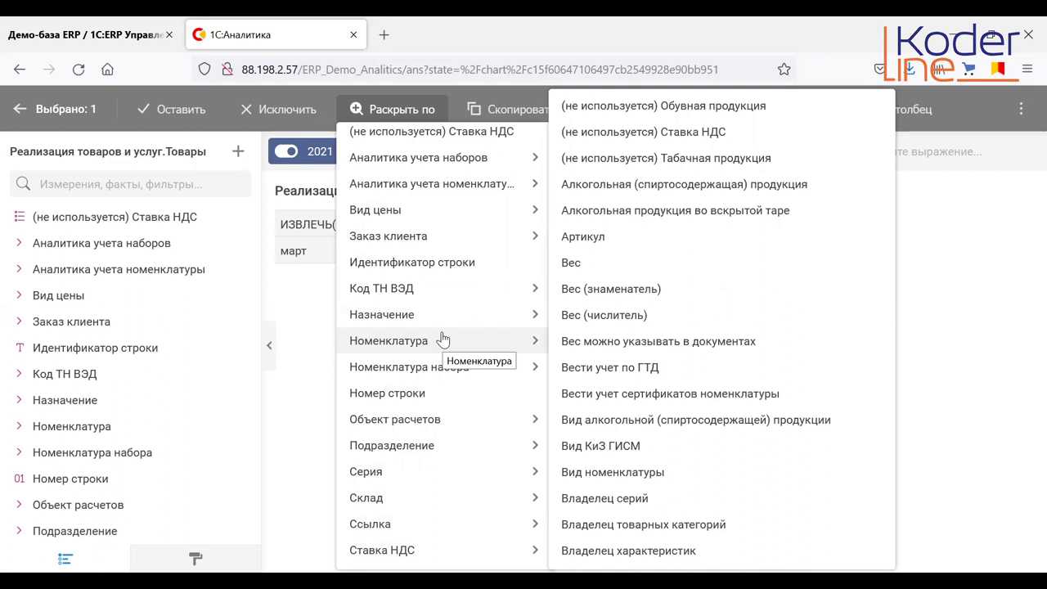
pyautogui.click(426, 238)
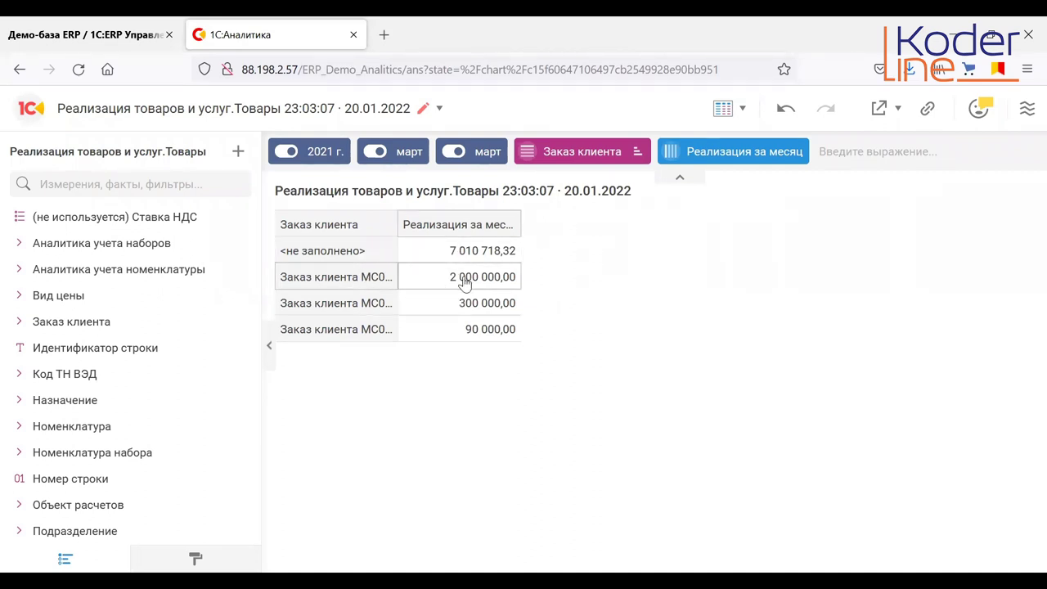
# - Copy the link of the 2 000 000,00 customer order, open it through the global search in 1C:ERP, and close the order
pyautogui.click(348, 282)
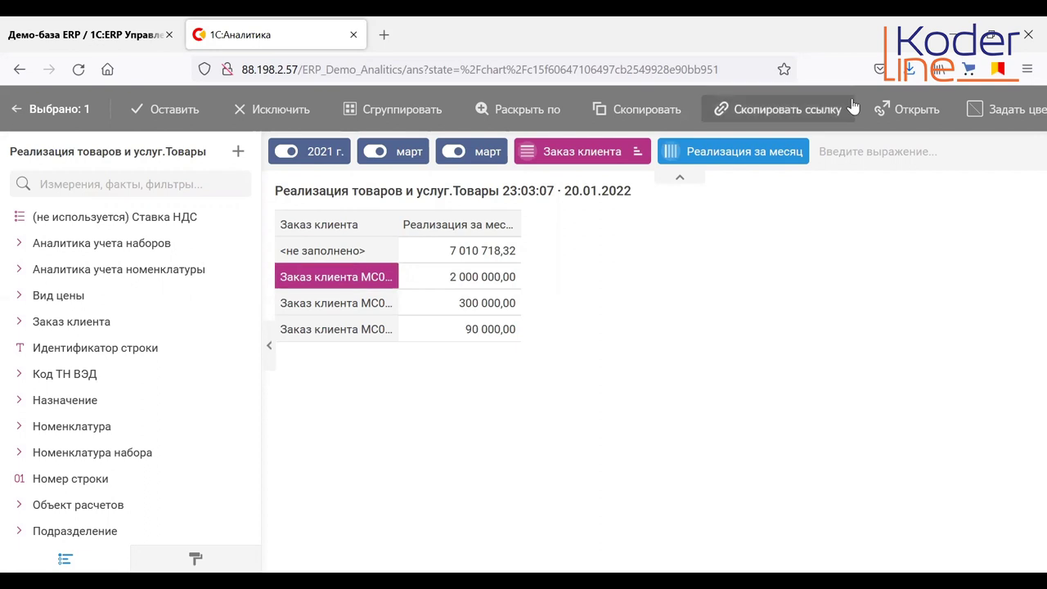
pyautogui.click(792, 114)
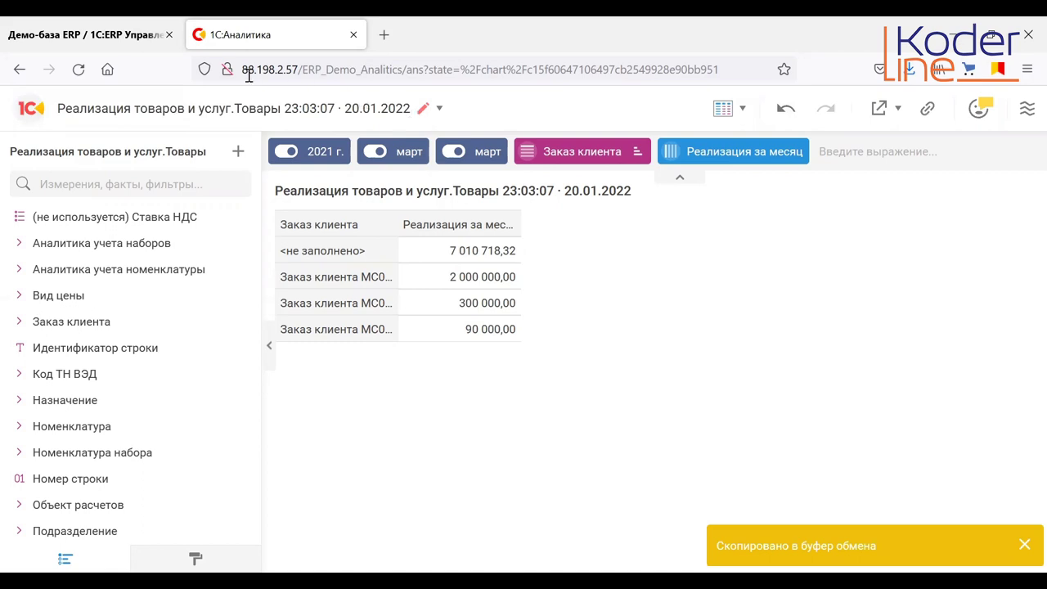
pyautogui.click(92, 36)
pyautogui.click(584, 429)
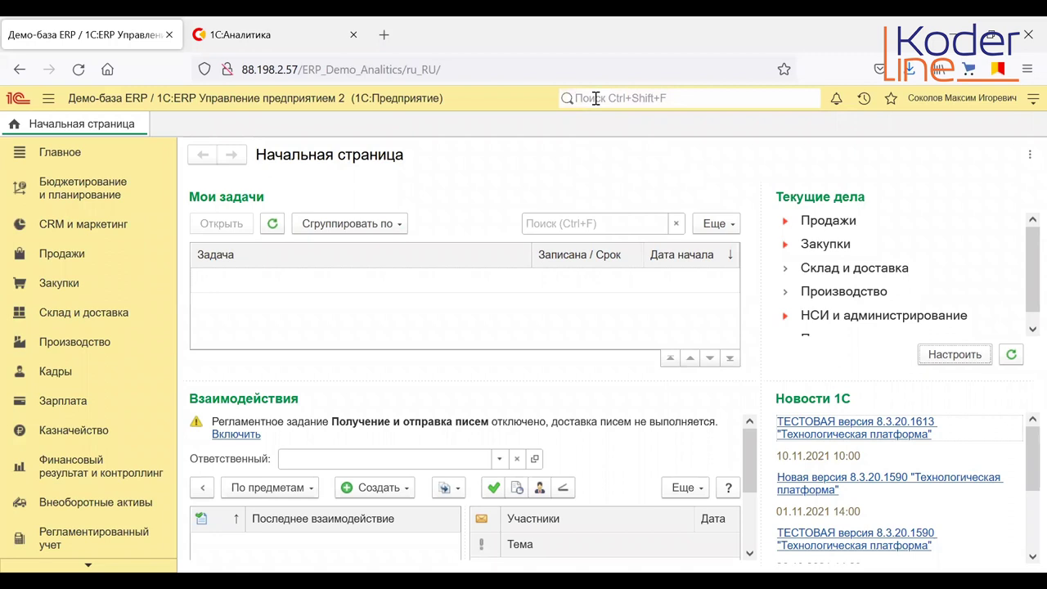
pyautogui.hotkey('ctrl', 'v')
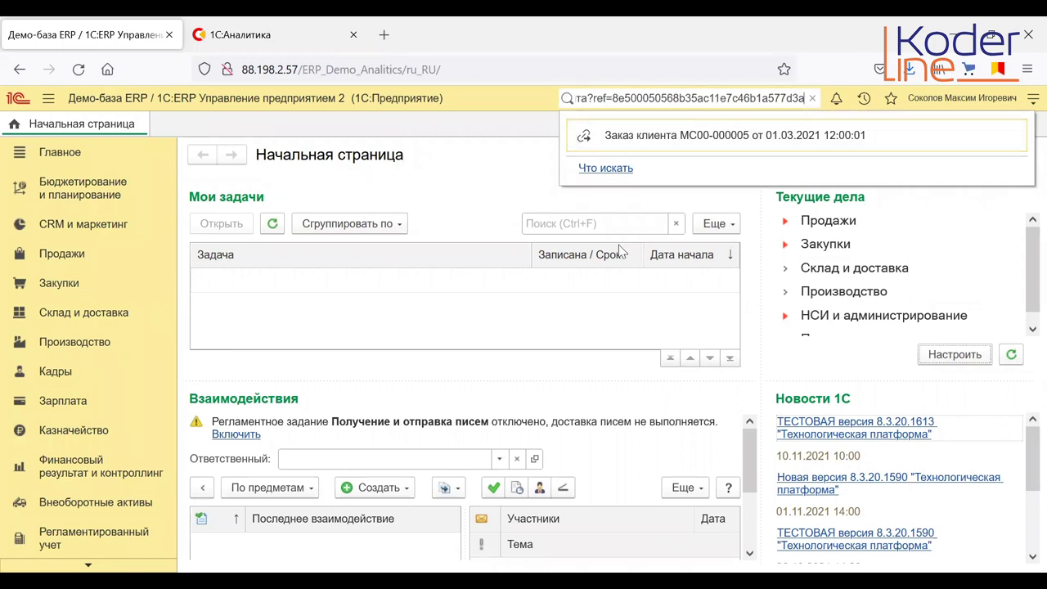
pyautogui.click(619, 145)
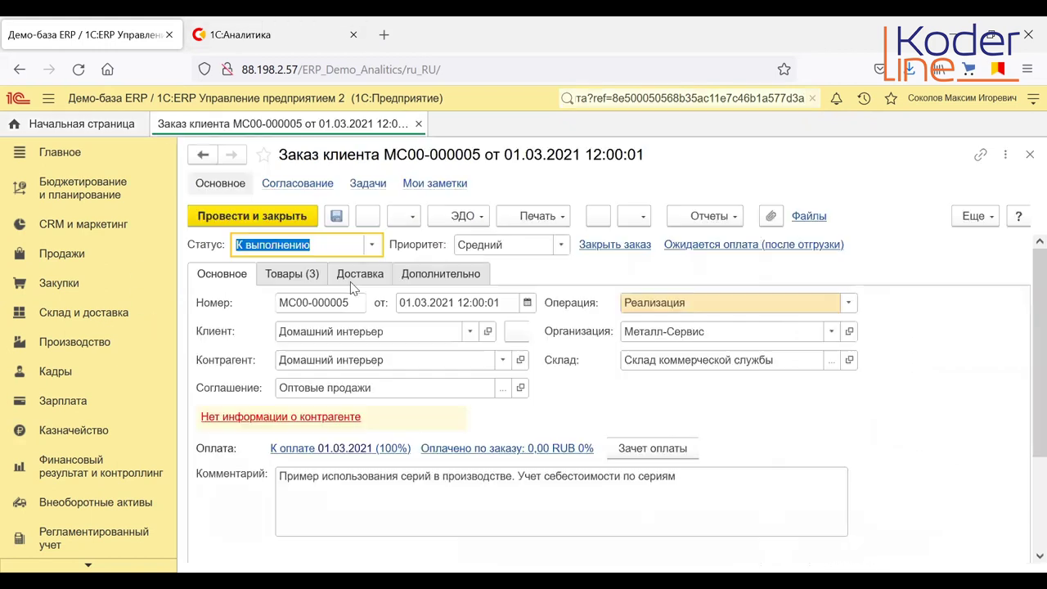
pyautogui.click(418, 123)
# - Return to 1С:Аналитика, open the 2 000 000,00 customer order directly from the pivot table and sign in as the preselected user
pyautogui.hotkey('ctrl', 'Tab')
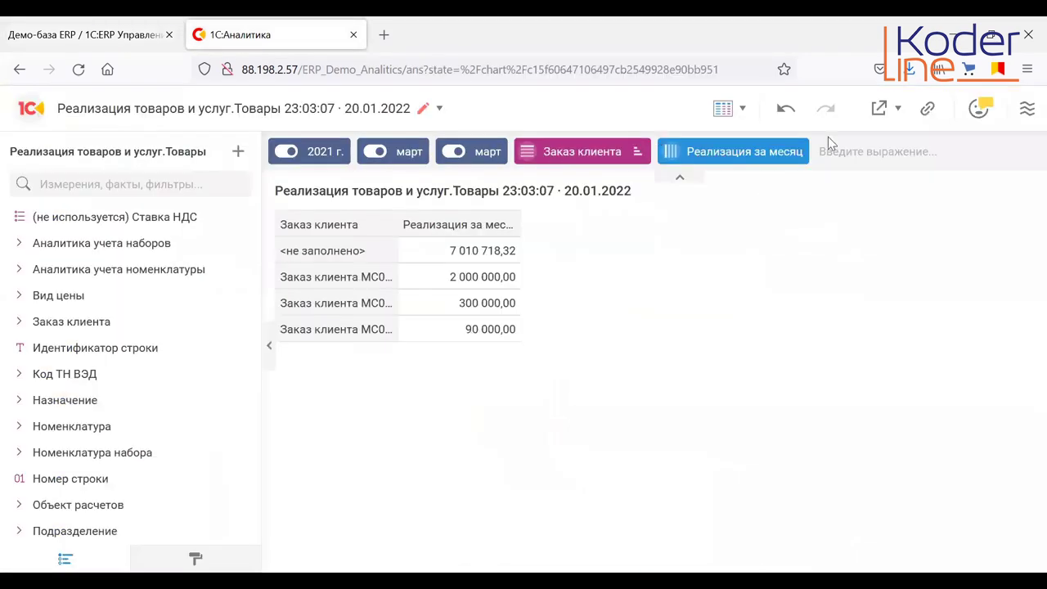
pyautogui.click(380, 282)
pyautogui.click(892, 111)
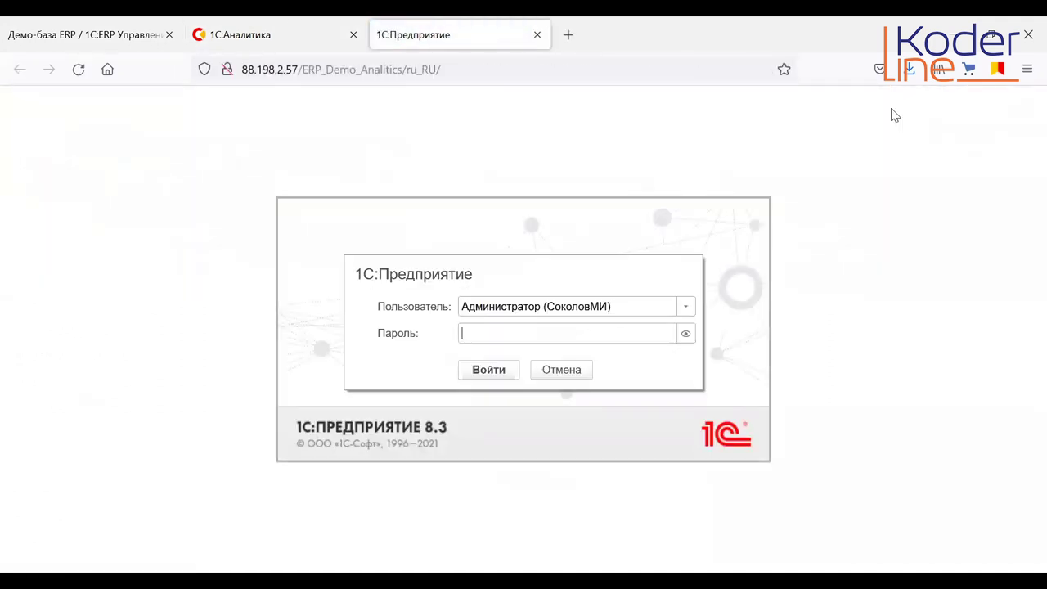
pyautogui.press('Return')
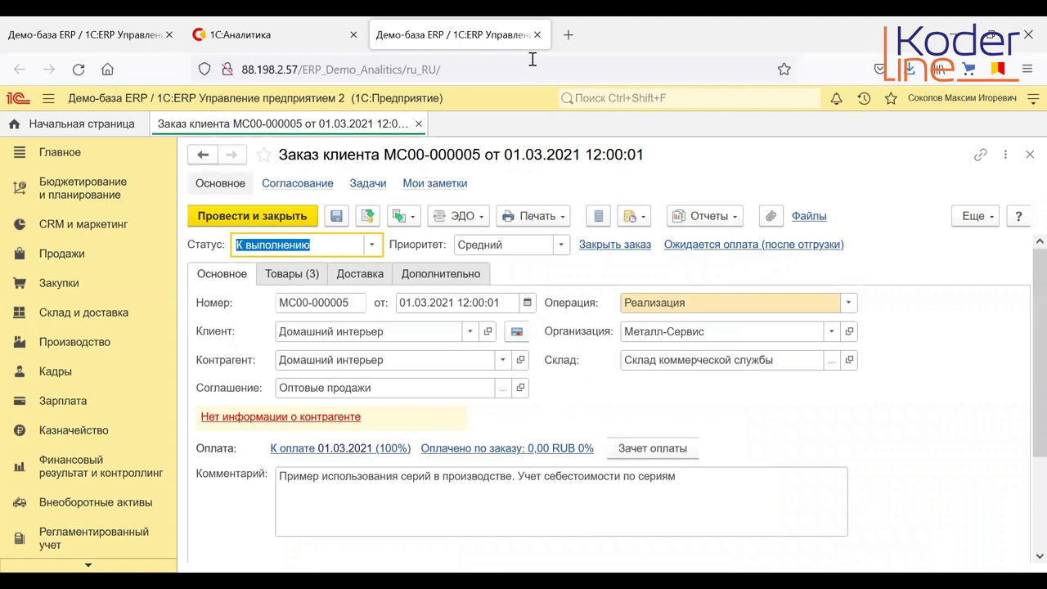
# - Back in the 1С:Аналитика pivot table, combine the three filled customer order rows into one group
pyautogui.click(262, 45)
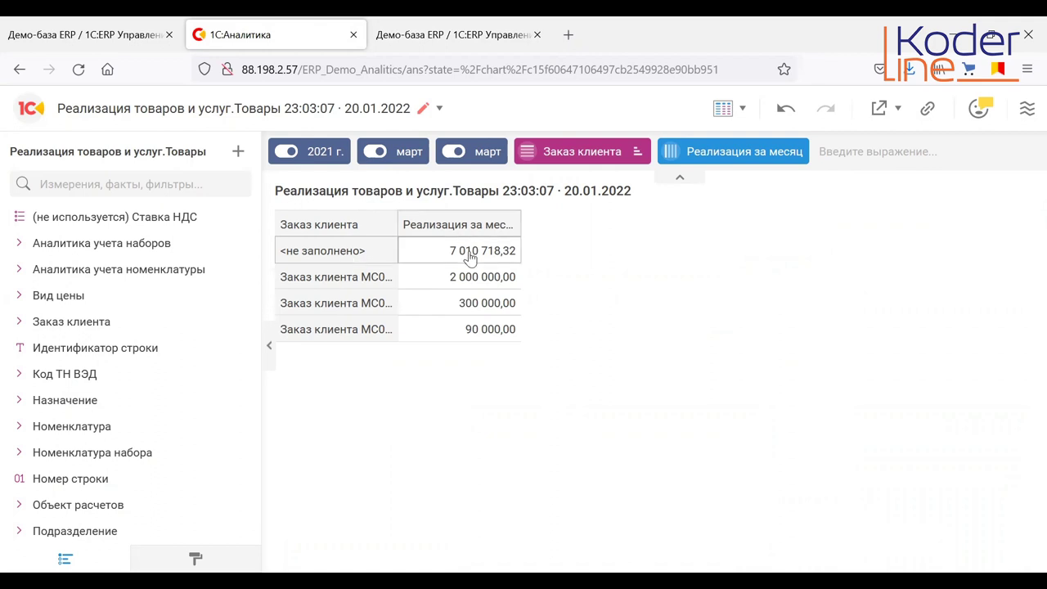
pyautogui.click(342, 281)
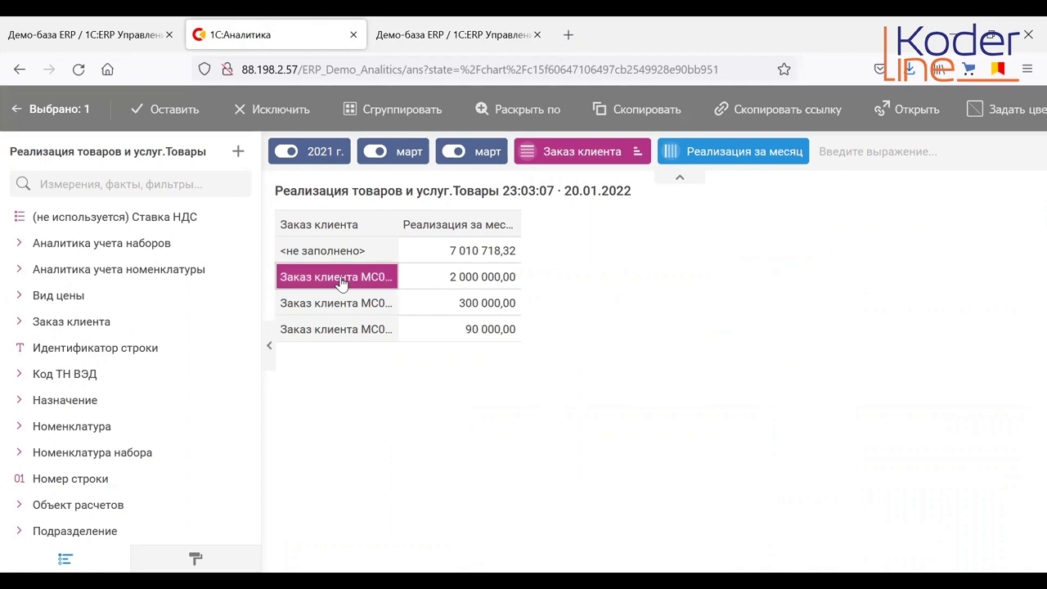
pyautogui.keyDown('ctrl'); pyautogui.click(343, 307); pyautogui.keyUp('ctrl')
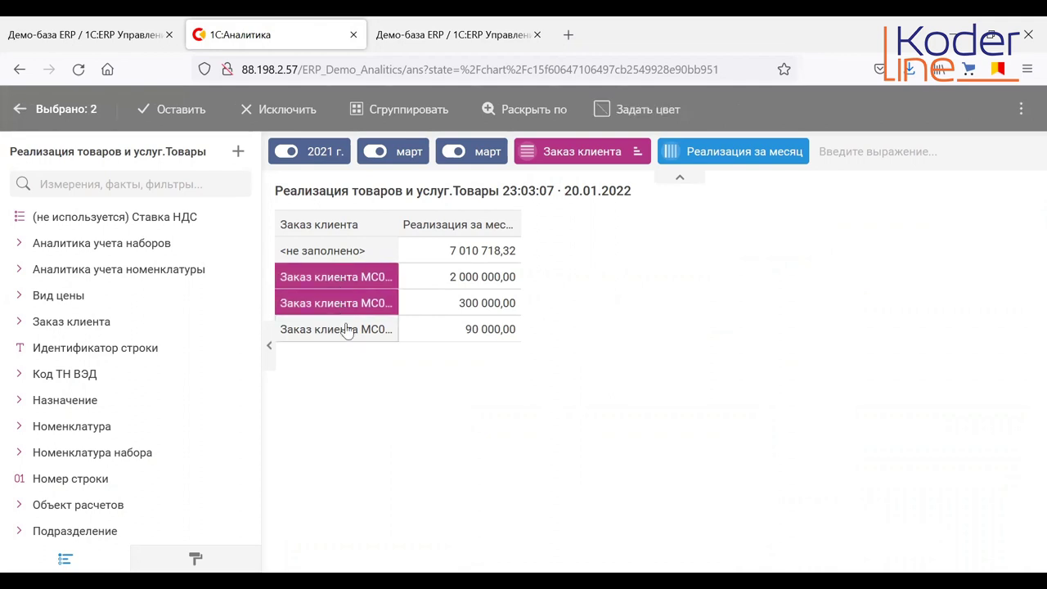
pyautogui.click(374, 111)
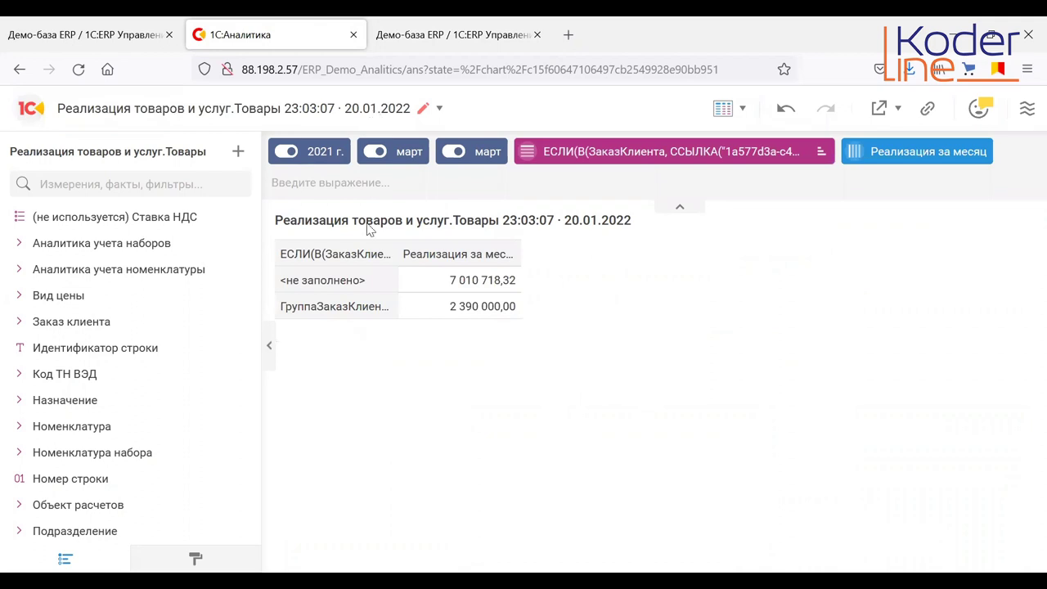
# - Open the customer order grouping expression for editing and name it По заказам
pyautogui.click(374, 311)
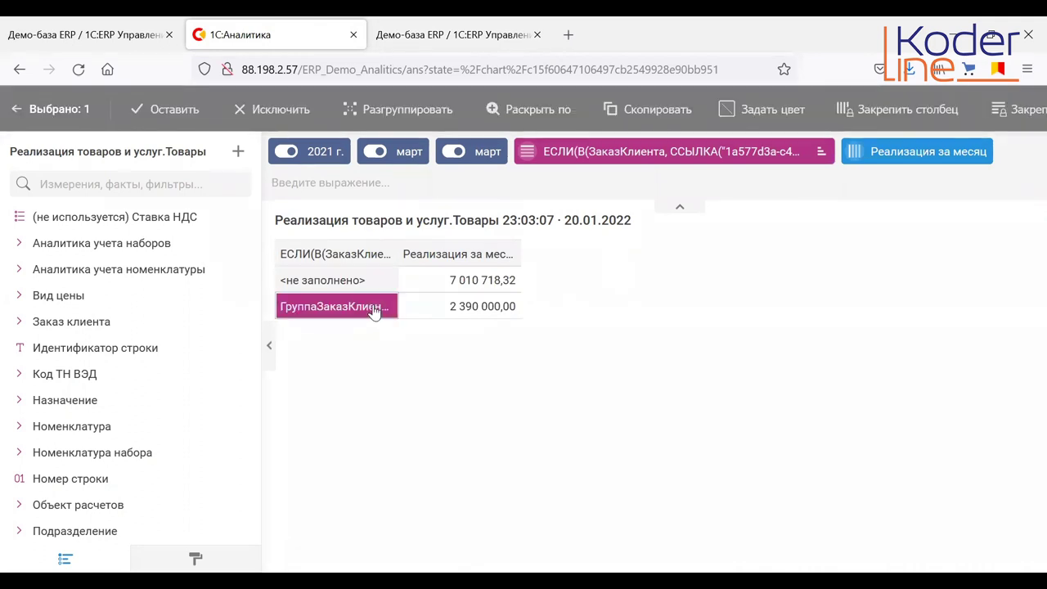
pyautogui.click(567, 160)
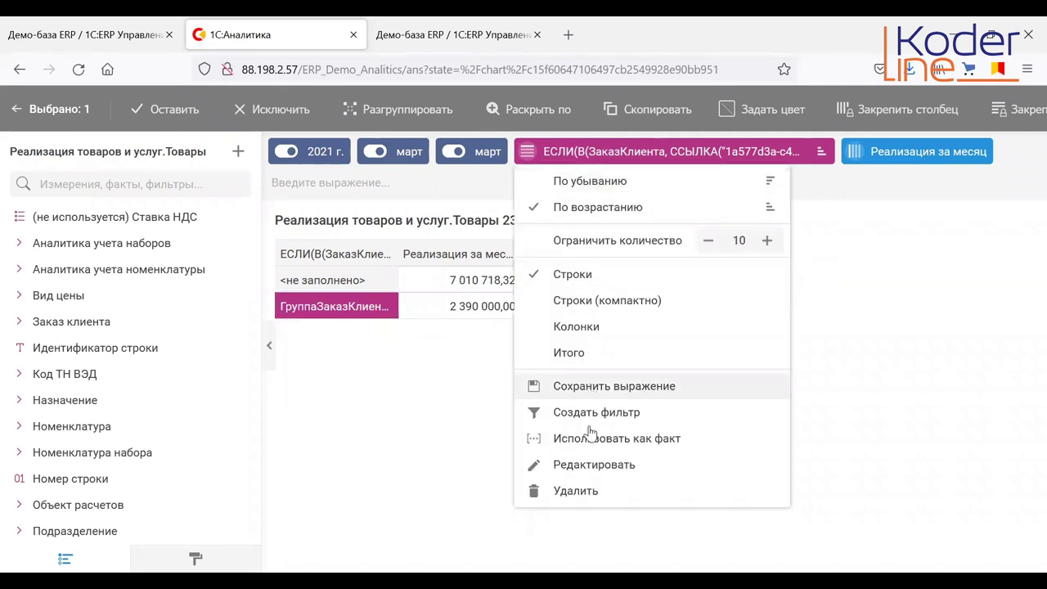
pyautogui.click(594, 462)
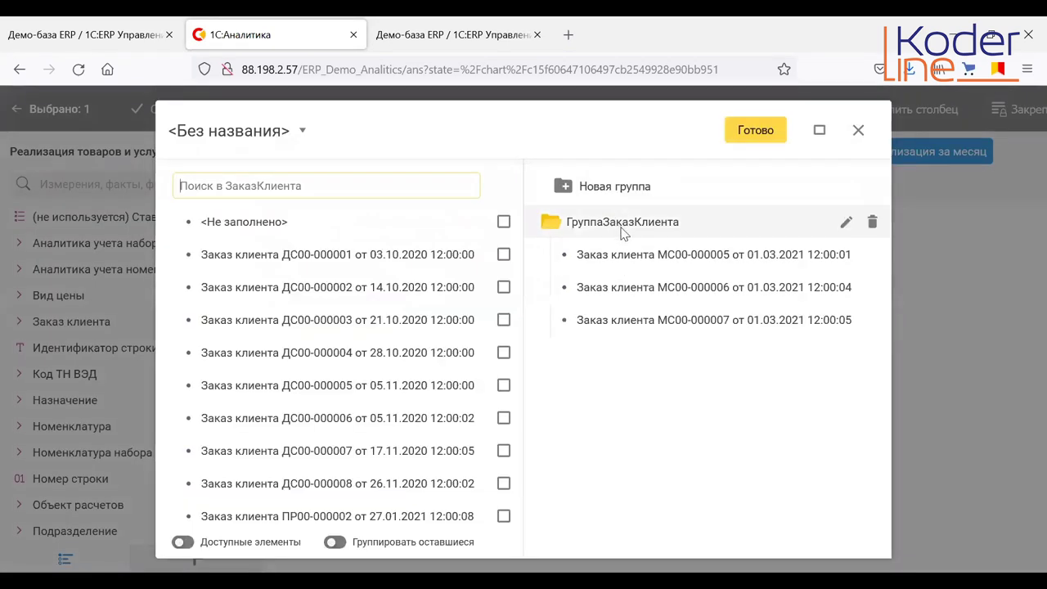
pyautogui.click(622, 227)
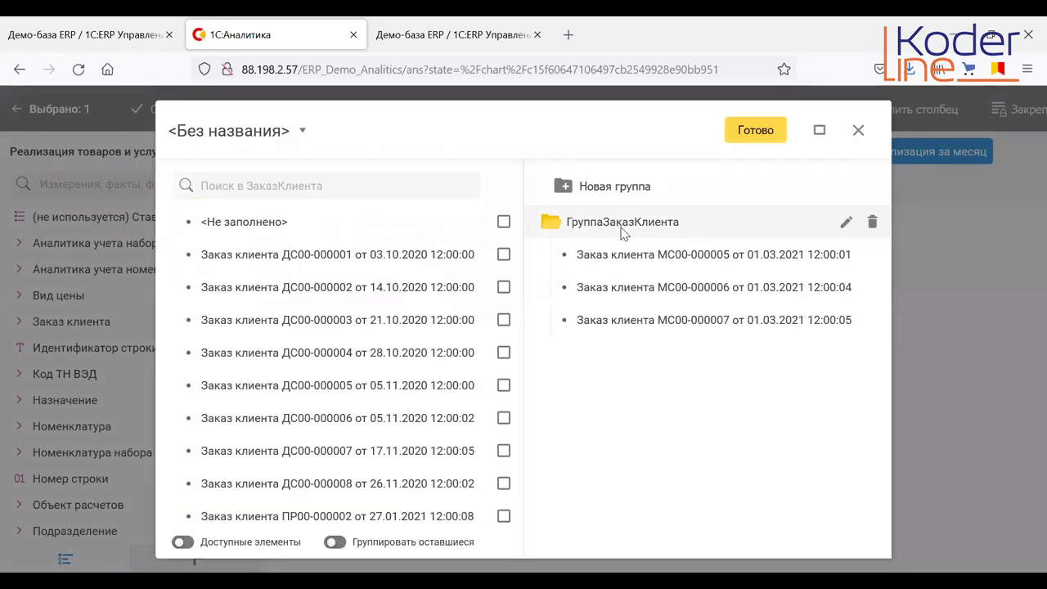
pyautogui.click(264, 135)
pyautogui.write('По заказм')
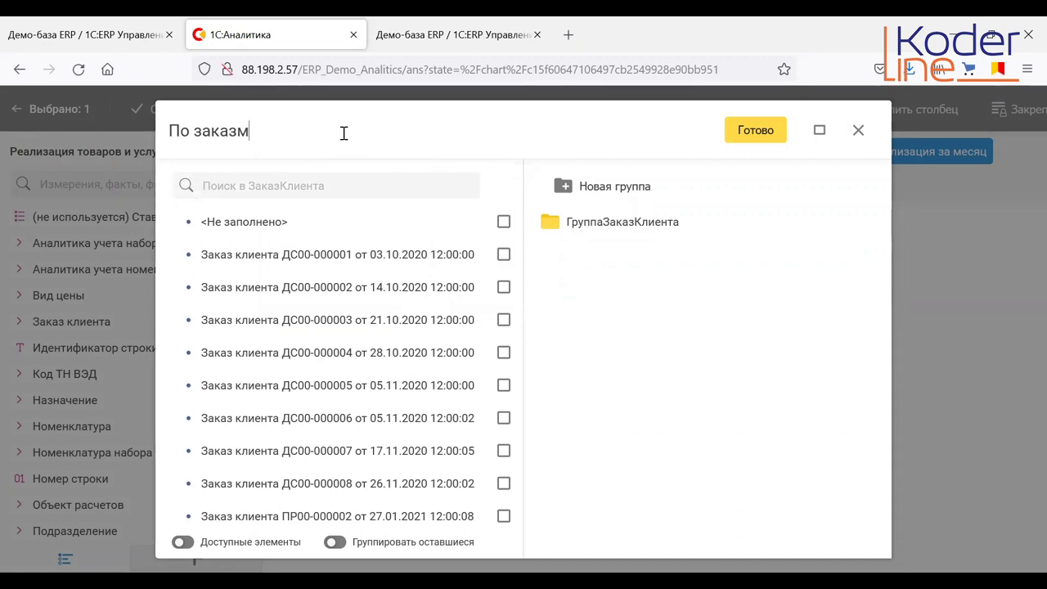
pyautogui.press('BackSpace')
pyautogui.write('ам')
pyautogui.press('Return')
# - Rename the group ГруппаЗаказКлиента to По заказам and apply the grouping
pyautogui.click(652, 229)
pyautogui.click(846, 221)
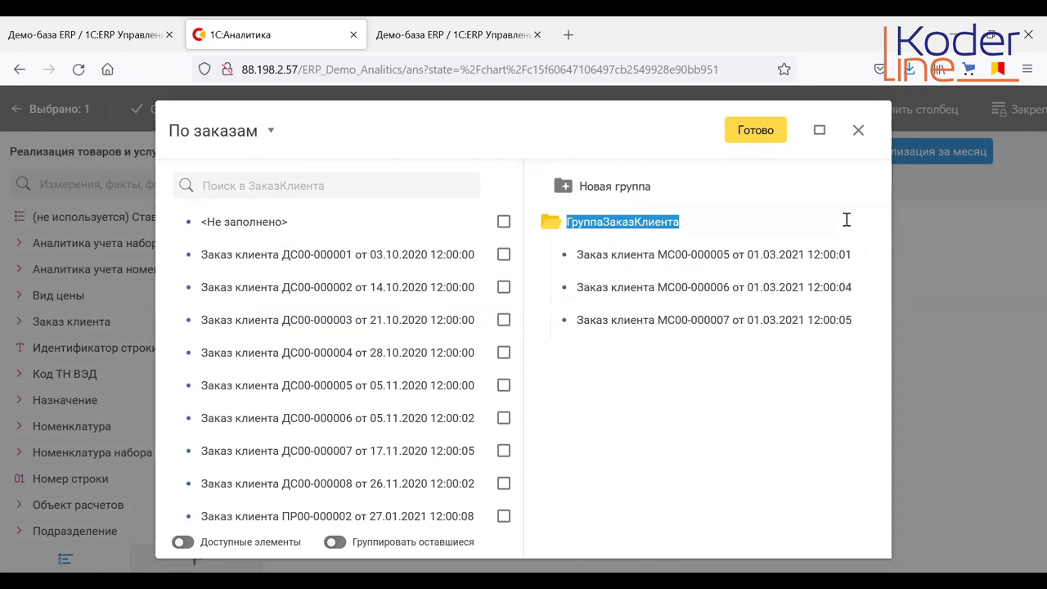
pyautogui.write('По заказ')
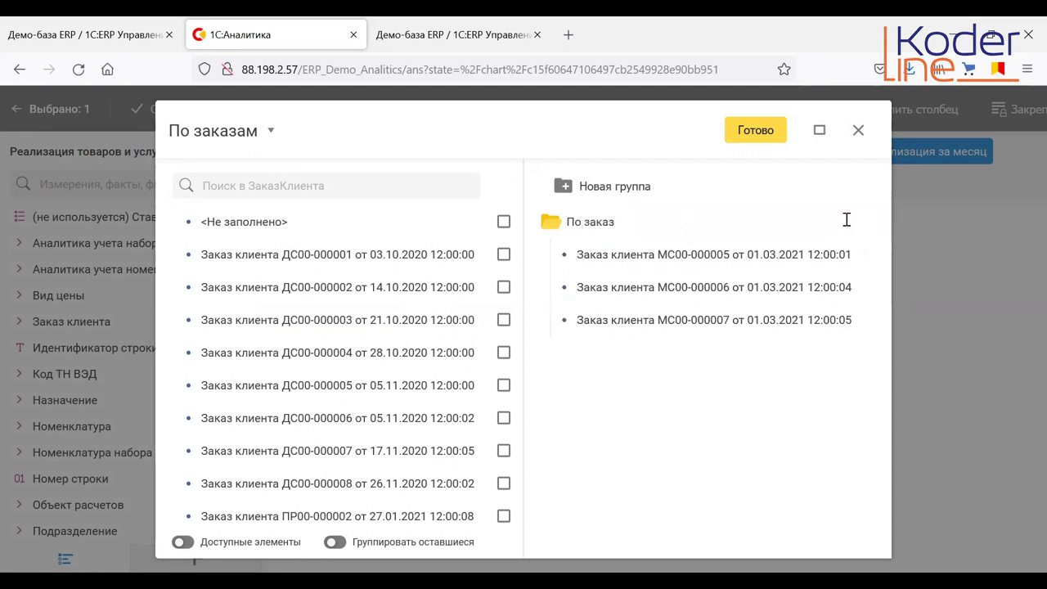
pyautogui.write('ам')
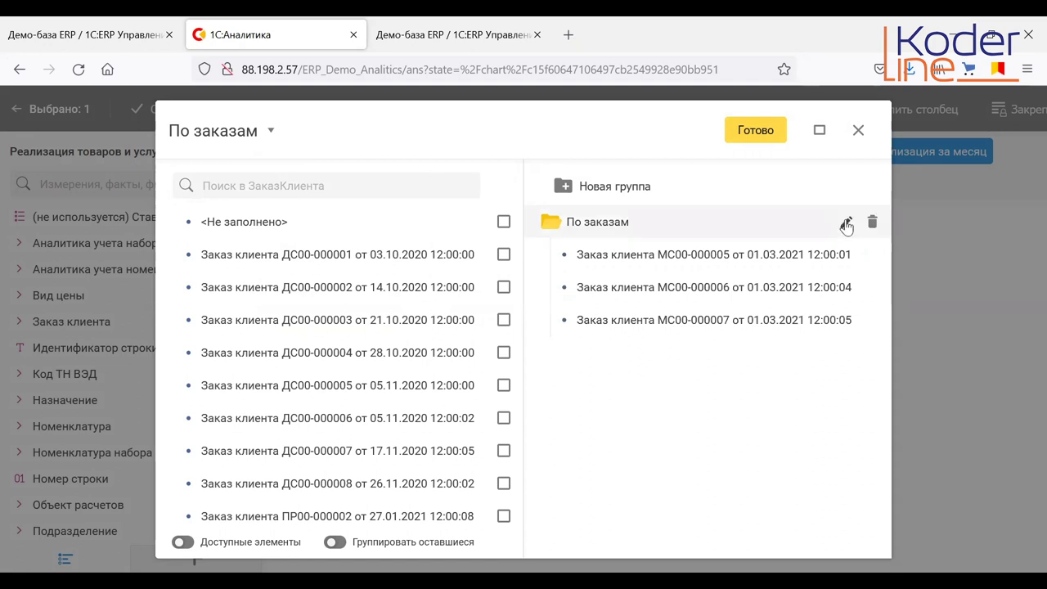
pyautogui.click(754, 136)
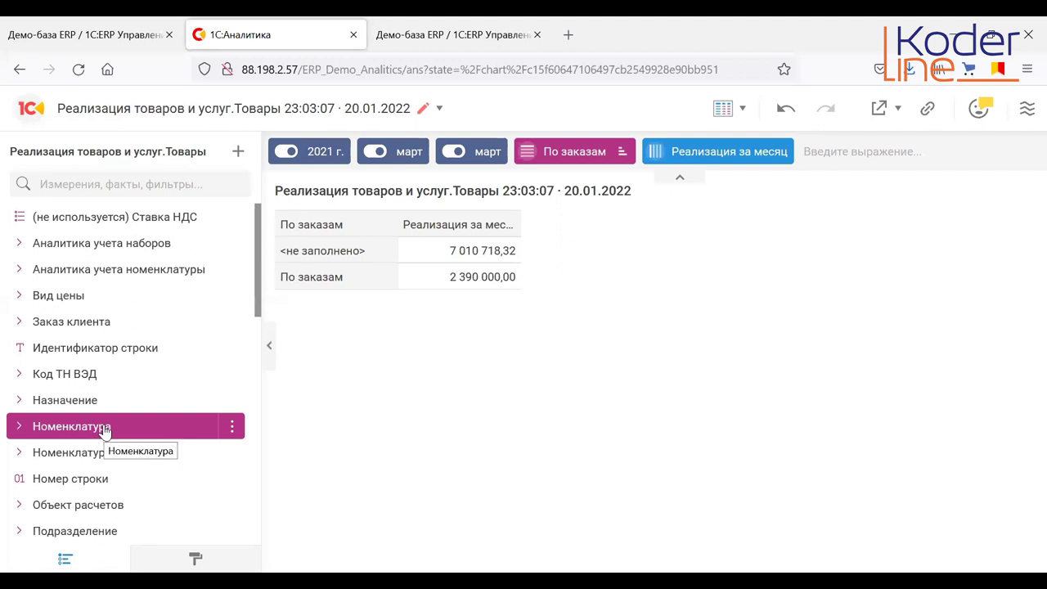
# - Try breaking the table down by Номенклатура hierarchy levels 1 and 2, and remove both levels
pyautogui.moveTo(104, 430); pyautogui.dragTo(528, 360)
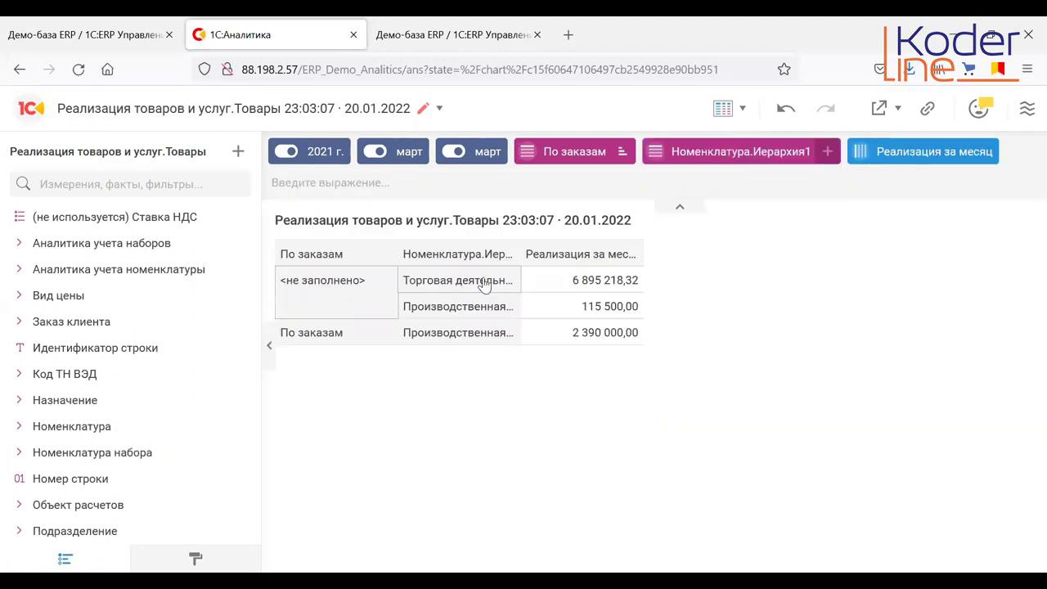
pyautogui.click(828, 155)
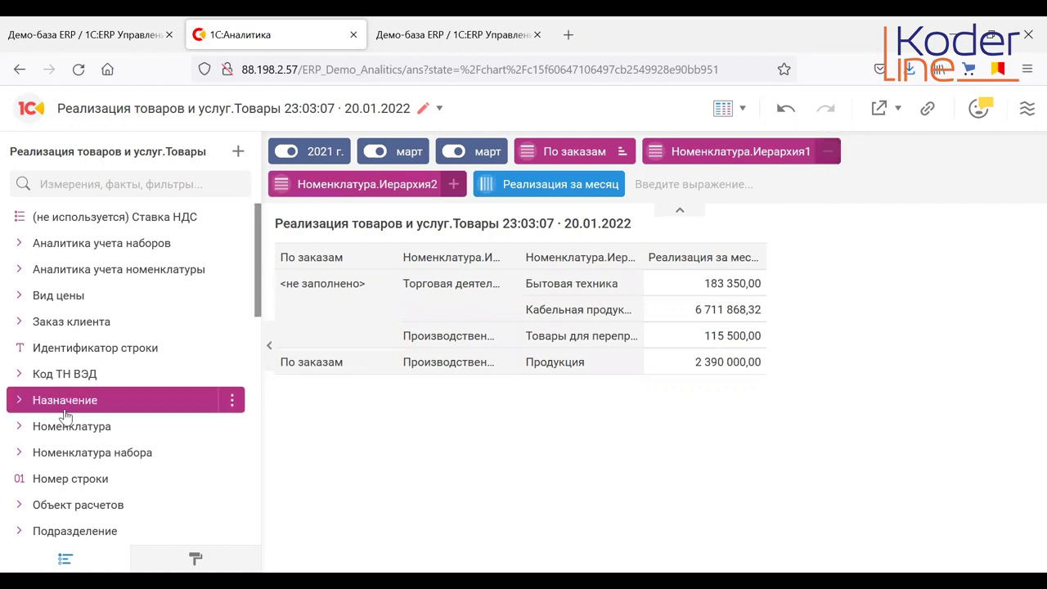
pyautogui.moveTo(374, 192); pyautogui.dragTo(532, 454)
pyautogui.moveTo(721, 155); pyautogui.dragTo(770, 397)
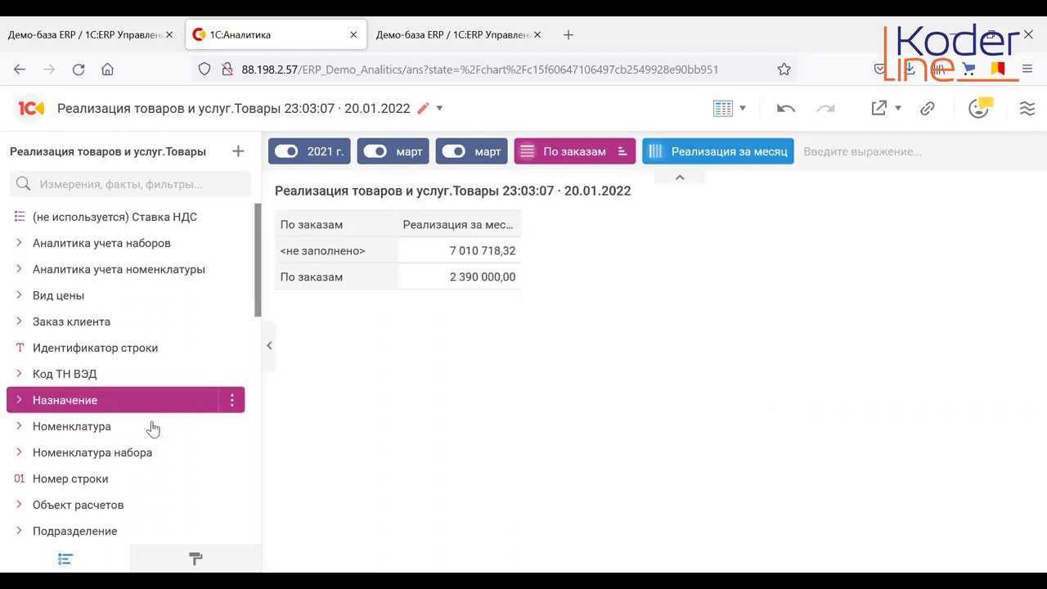
# - Break the table down by individual Номенклатура items with Показать все элементы and look through the rows
pyautogui.click(232, 427)
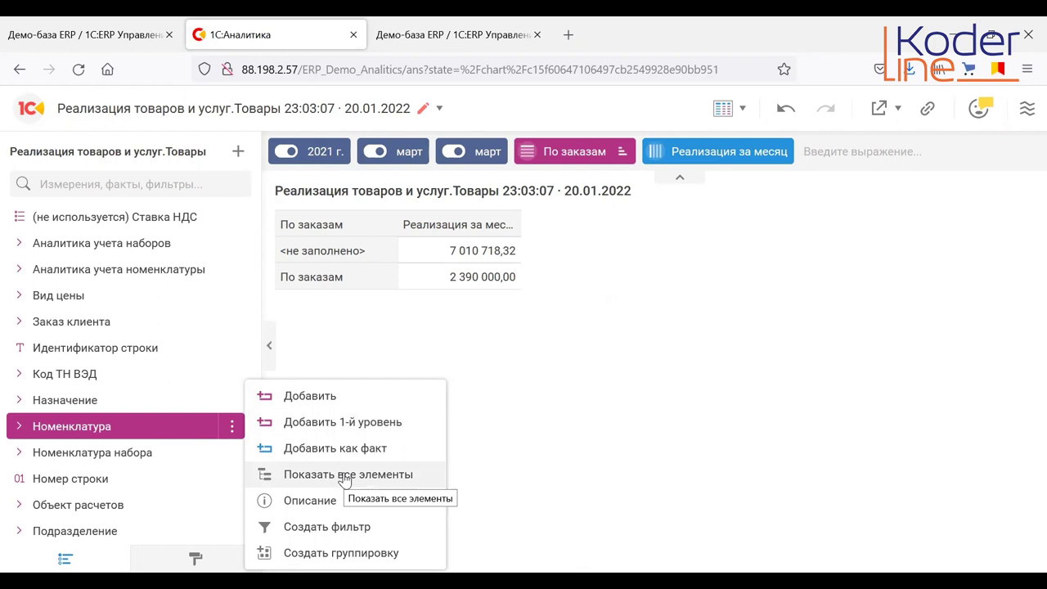
pyautogui.click(461, 434)
pyautogui.moveTo(92, 432)
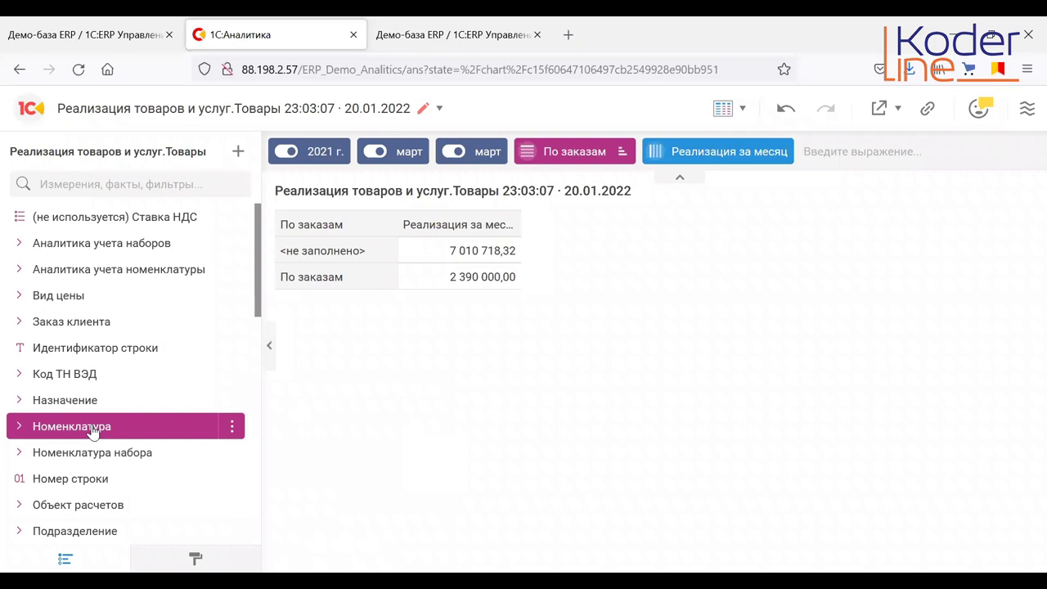
pyautogui.click(233, 427)
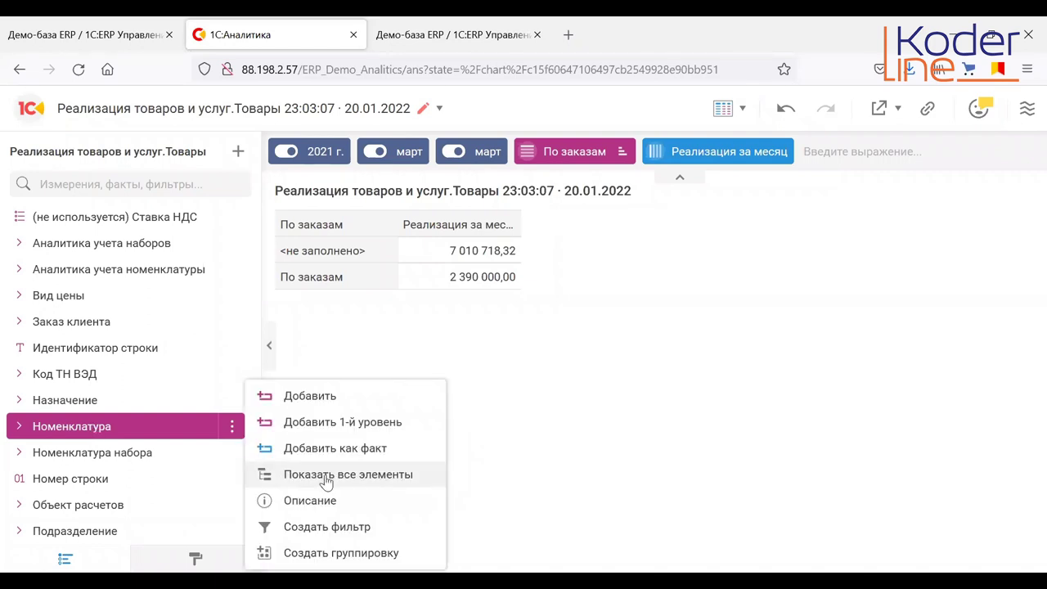
pyautogui.click(294, 477)
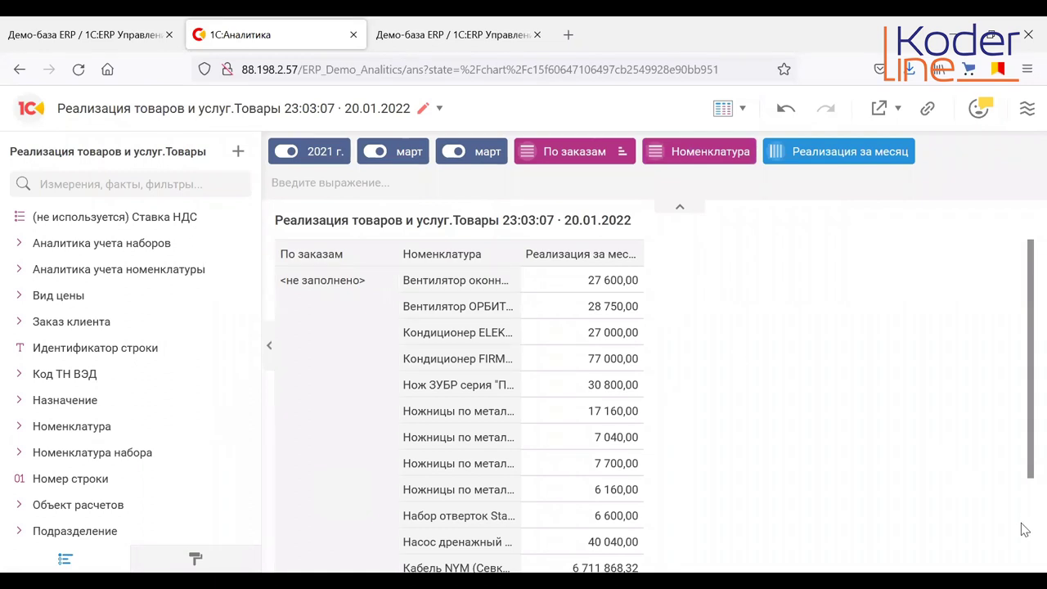
pyautogui.scroll(-3, 1022, 524)
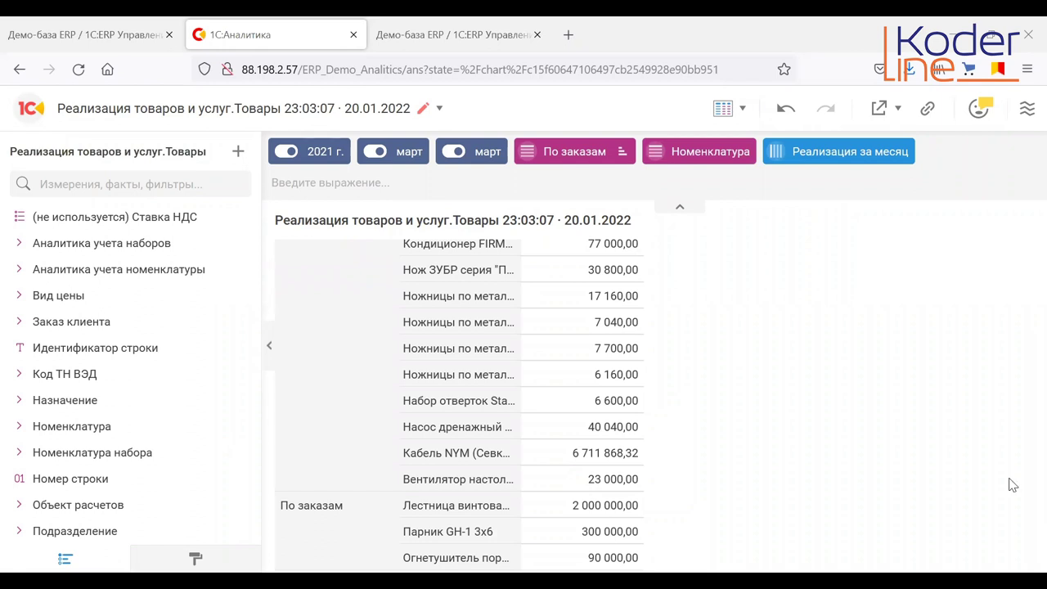
# - Open Новый дашборд 23:04:53 · 29.11.2021 and add the Реализация товаров и услуг.Товары table below the Выручка по месяцам chart
pyautogui.scroll(-2, 1012, 485)
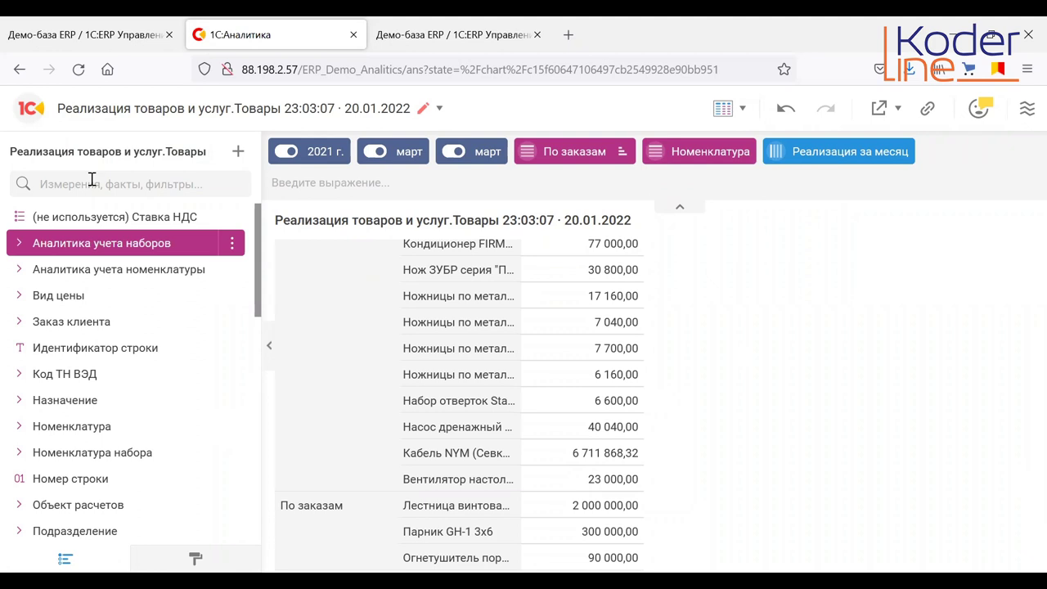
pyautogui.click(22, 113)
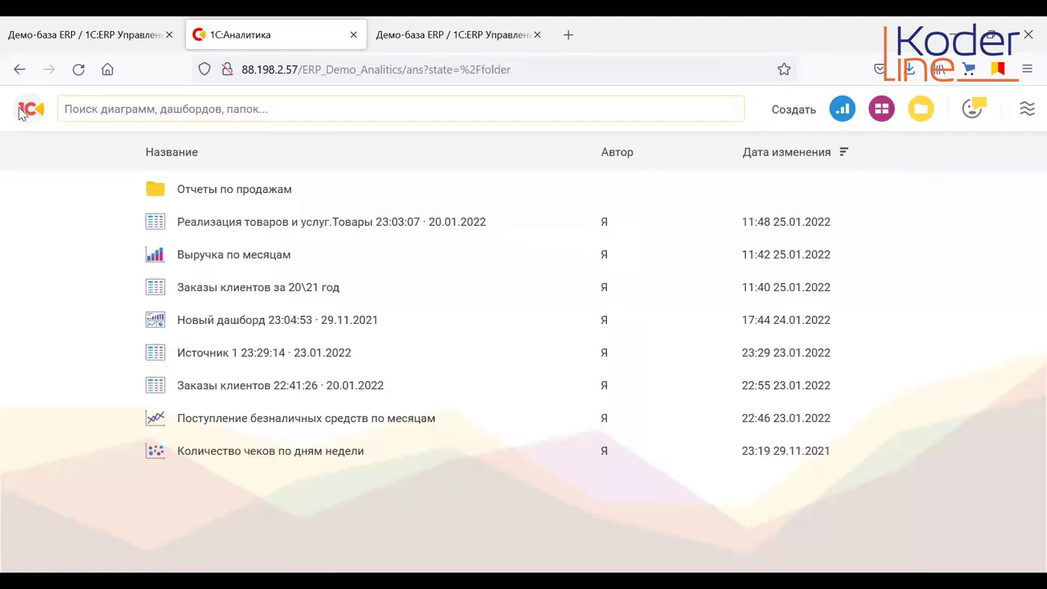
pyautogui.click(230, 328)
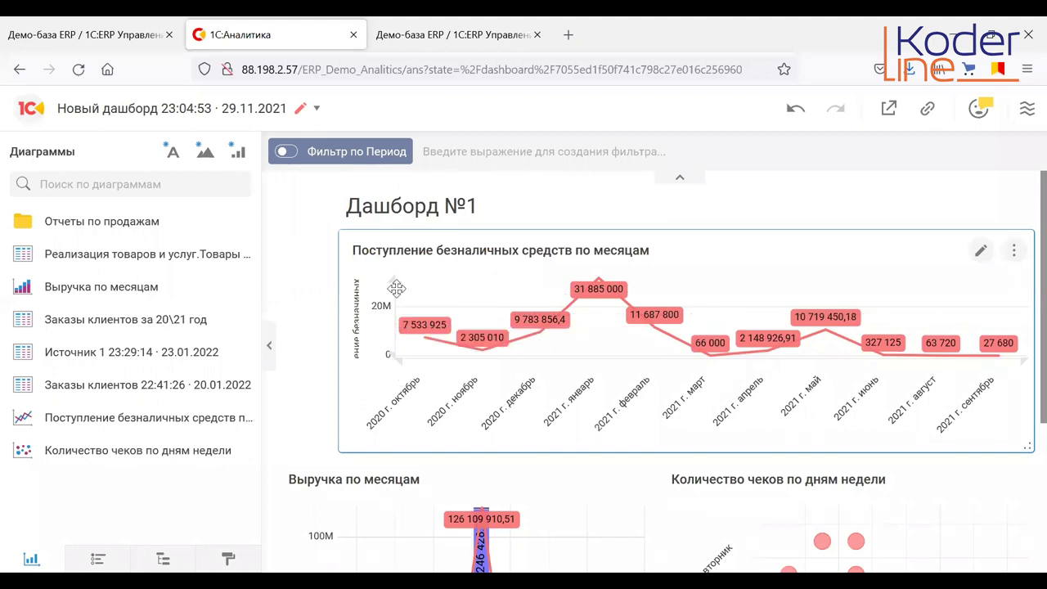
pyautogui.click(188, 255)
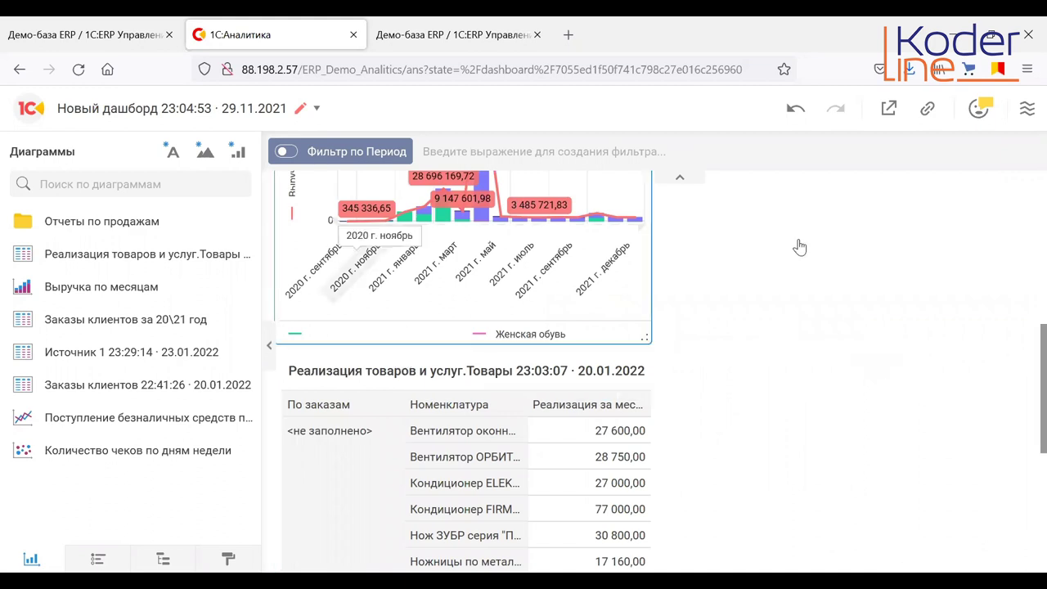
# - Edit the dashboard's heading text block so that it reads Дашборд №1
pyautogui.scroll(5, 1026, 201)
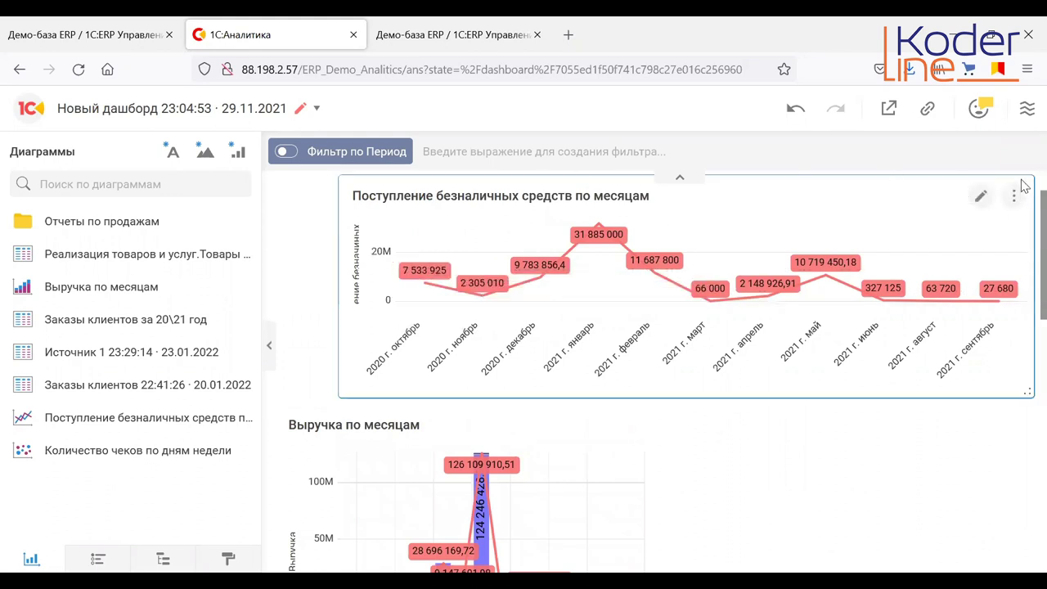
pyautogui.scroll(1, 1025, 188)
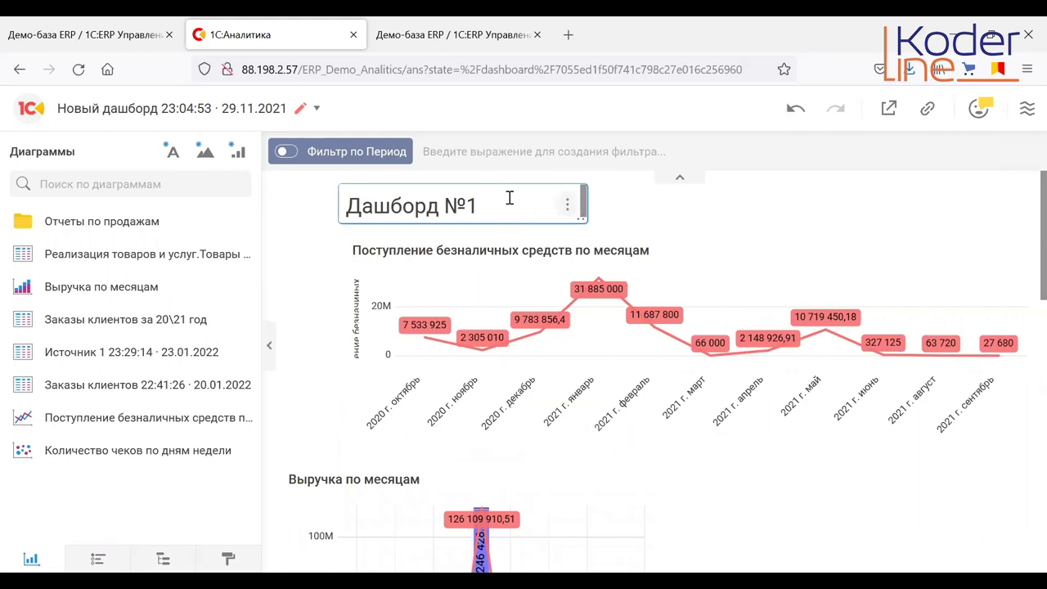
pyautogui.click(568, 208)
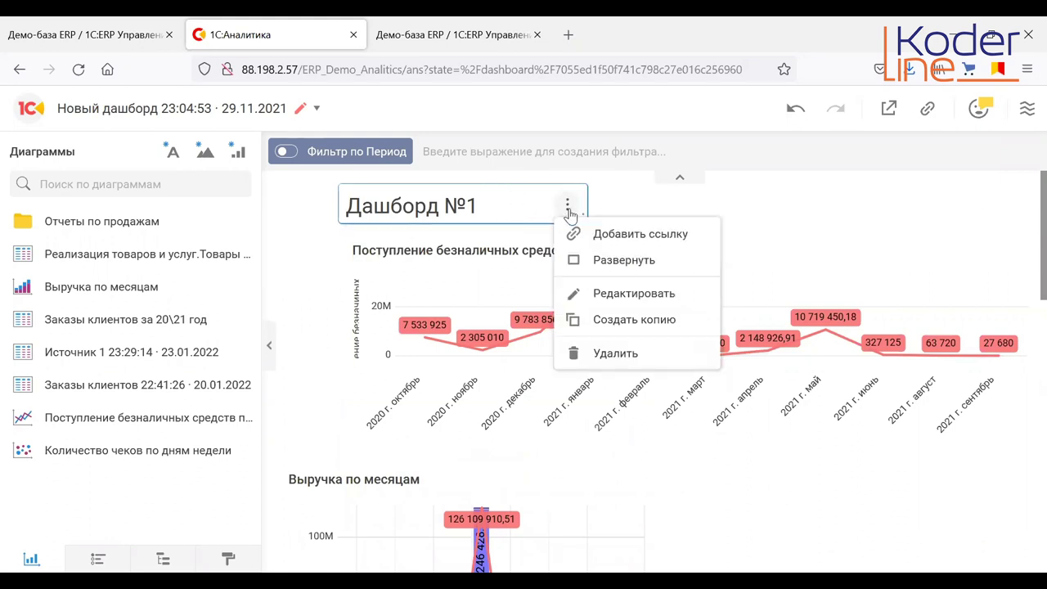
pyautogui.click(614, 299)
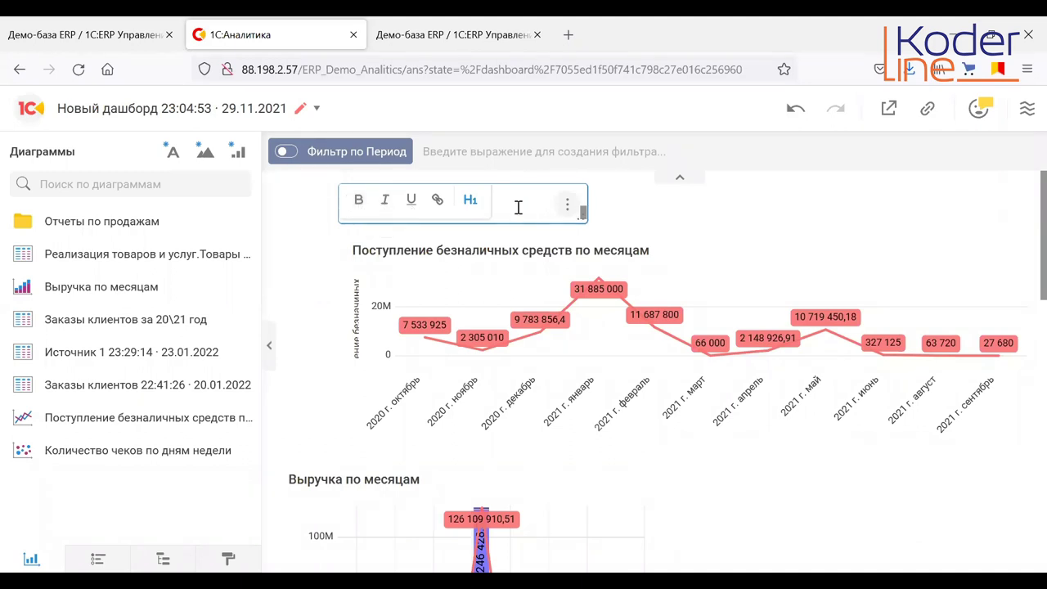
pyautogui.write('Дашборд №1')
pyautogui.click(303, 192)
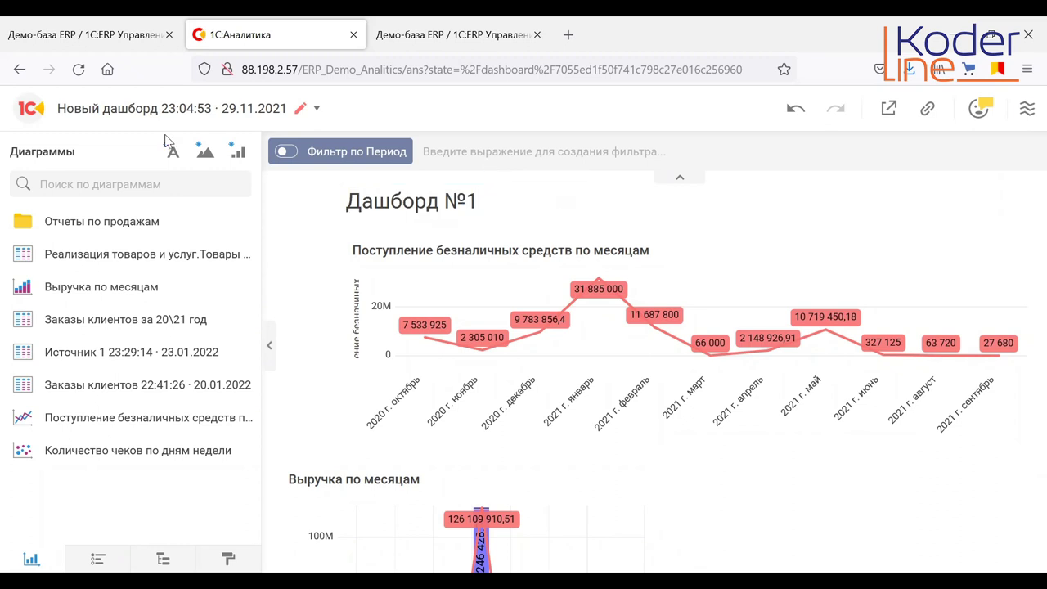
# - Insert a new chart into the dashboard and close the source selection without choosing a source
pyautogui.click(240, 147)
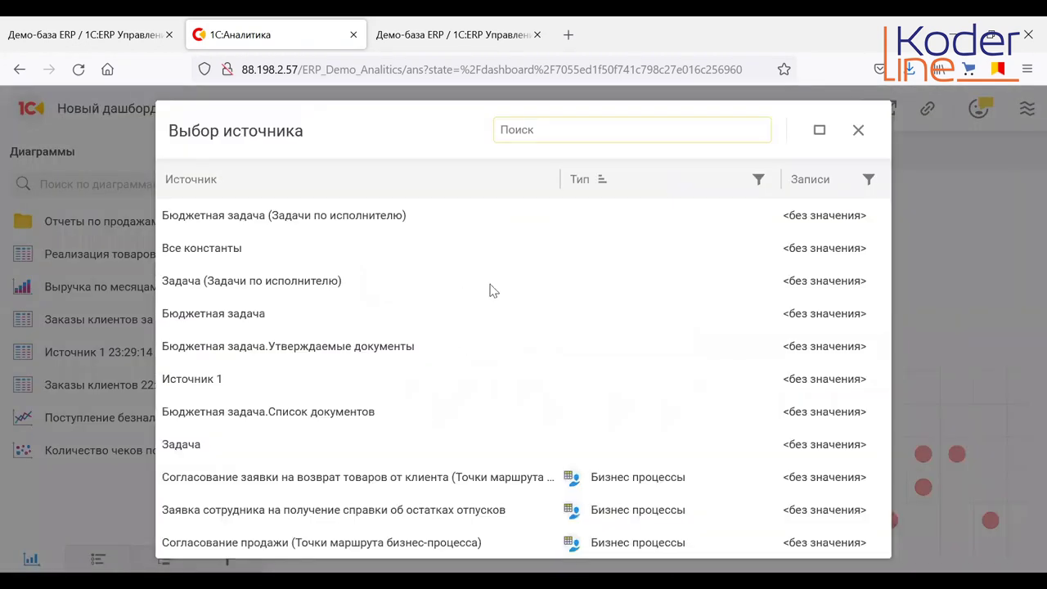
pyautogui.click(859, 133)
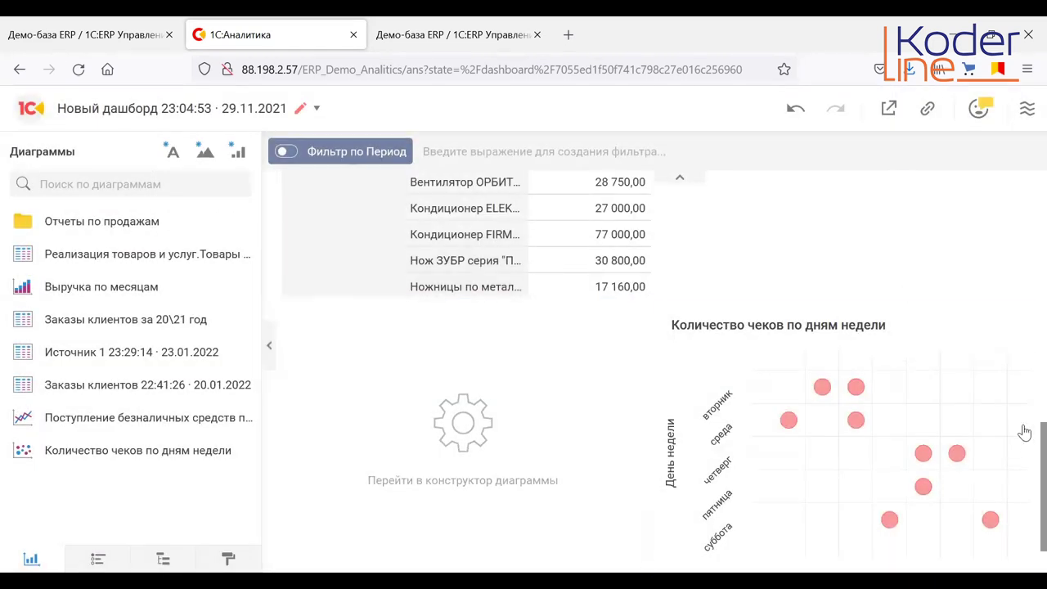
pyautogui.moveTo(1023, 461); pyautogui.dragTo(1022, 155)
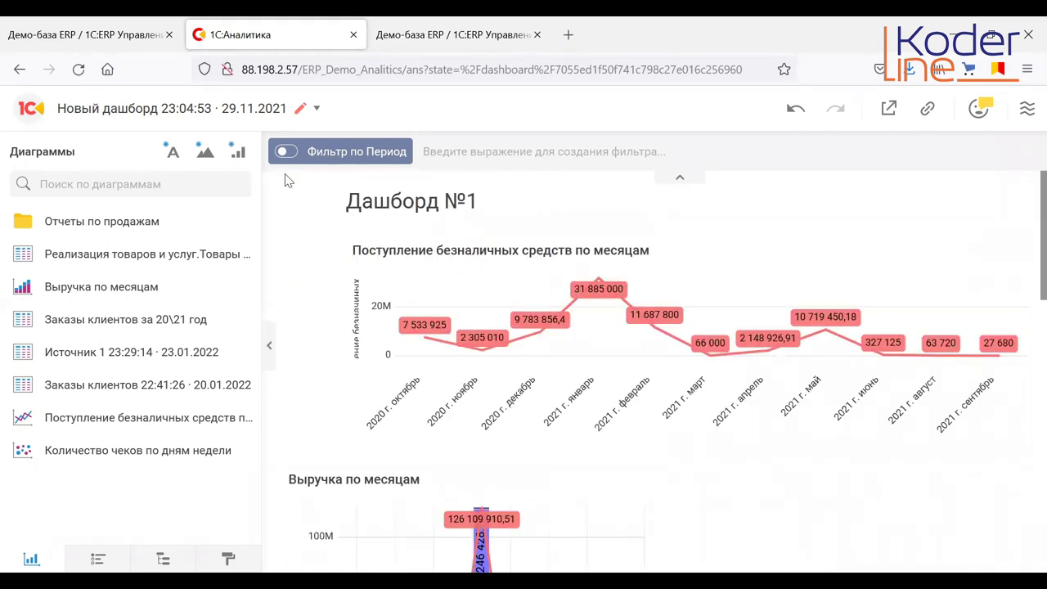
# - Turn on Фильтр по Период for the dashboard and look at the dashboard designer settings and common fields
pyautogui.hotkey('ctrl', 'a')
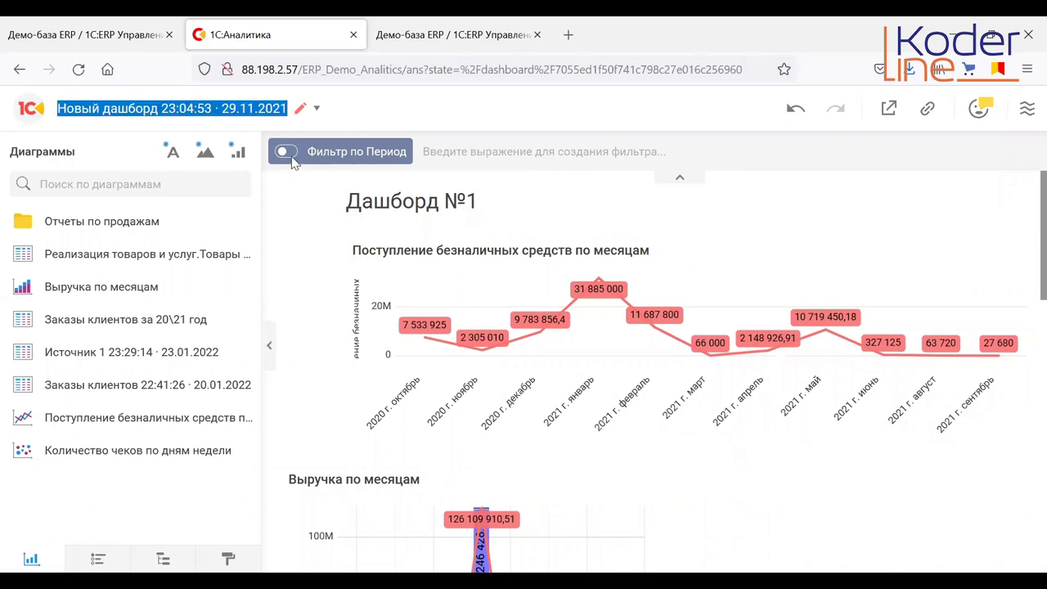
pyautogui.click(286, 153)
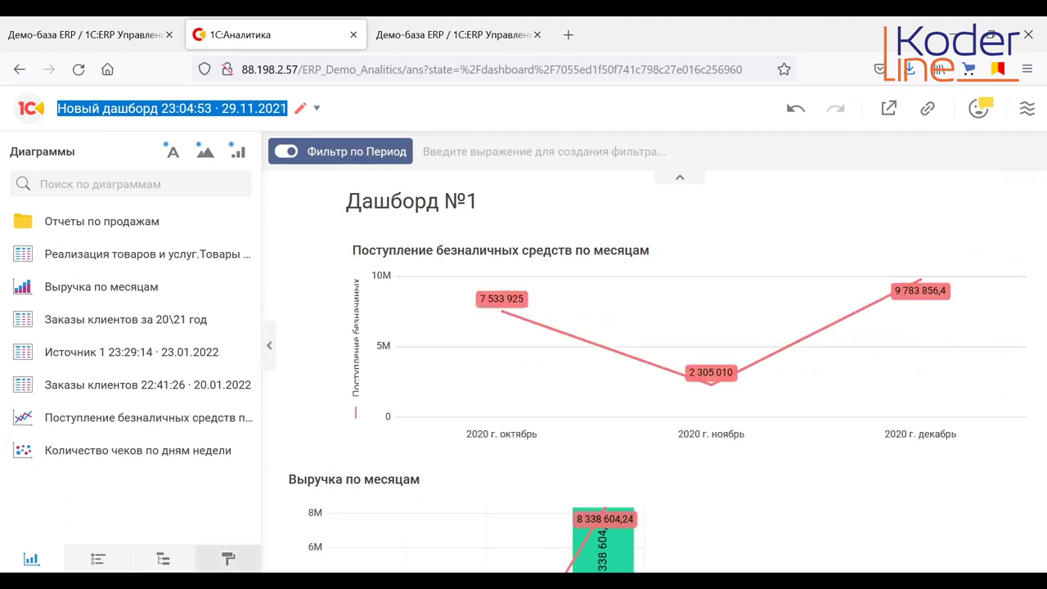
pyautogui.click(228, 559)
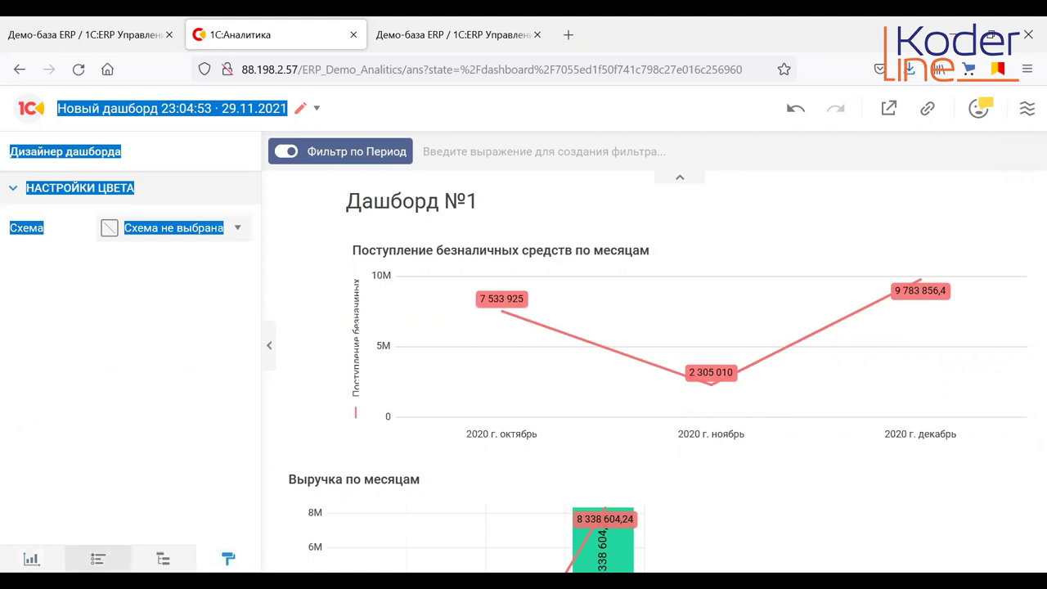
pyautogui.click(97, 559)
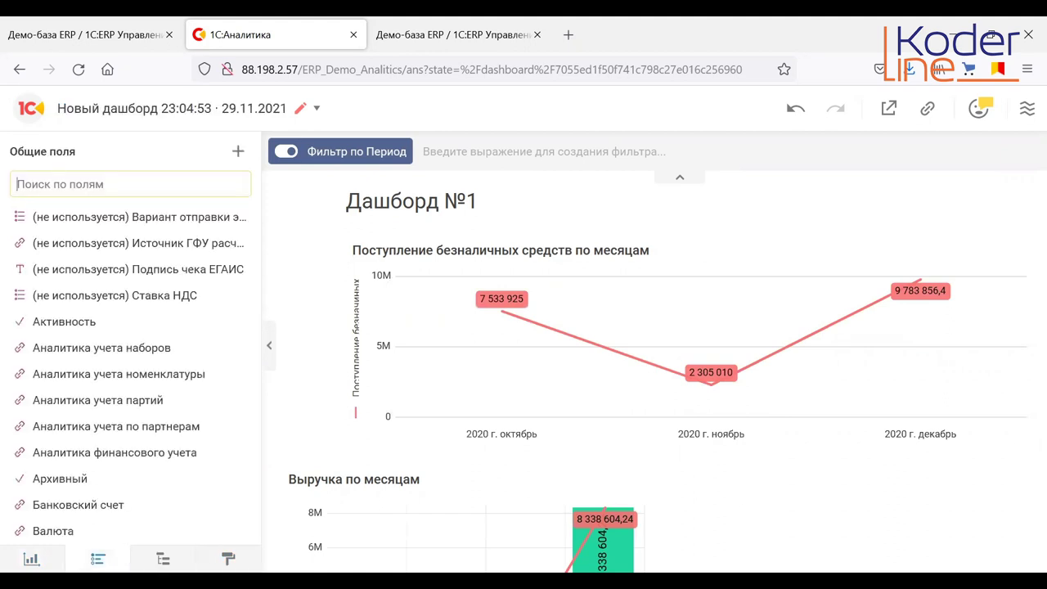
pyautogui.click(32, 559)
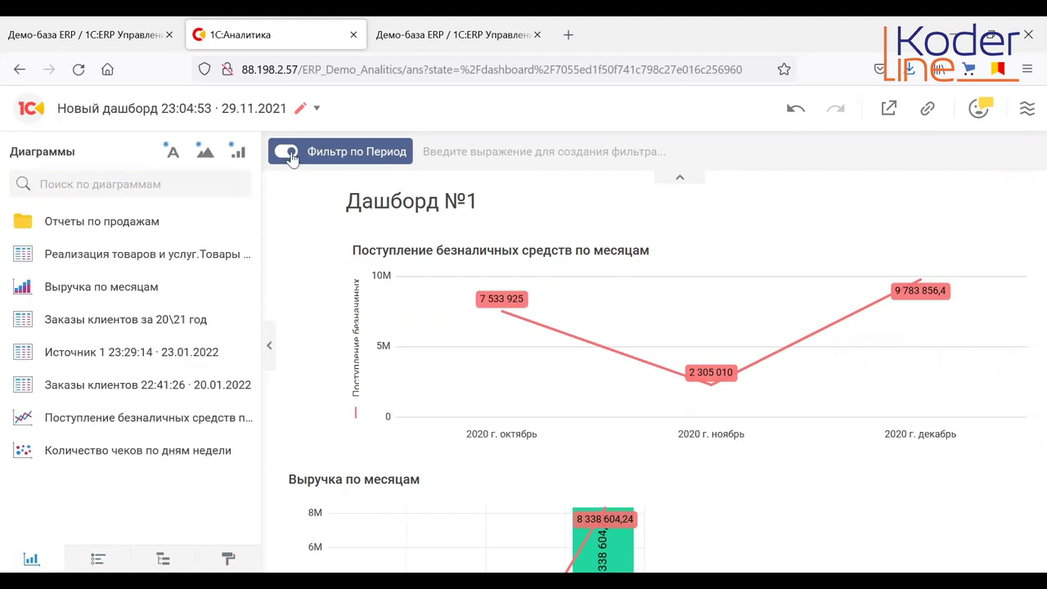
# - Examine the Фильтр по Период settings with Наличие данных switched on, close them without applying, and turn the filter off
pyautogui.click(341, 157)
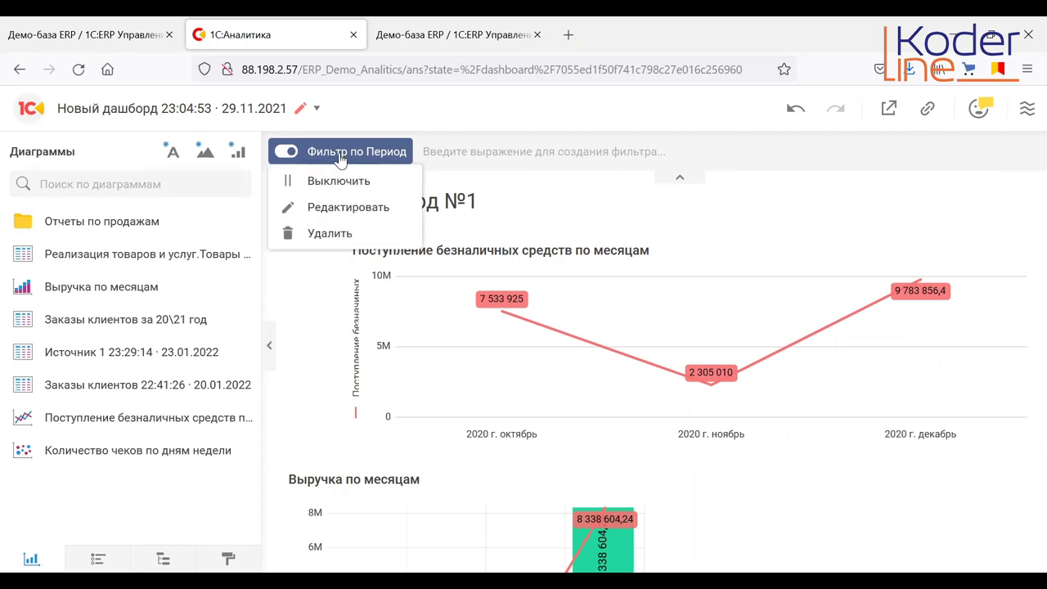
pyautogui.click(345, 209)
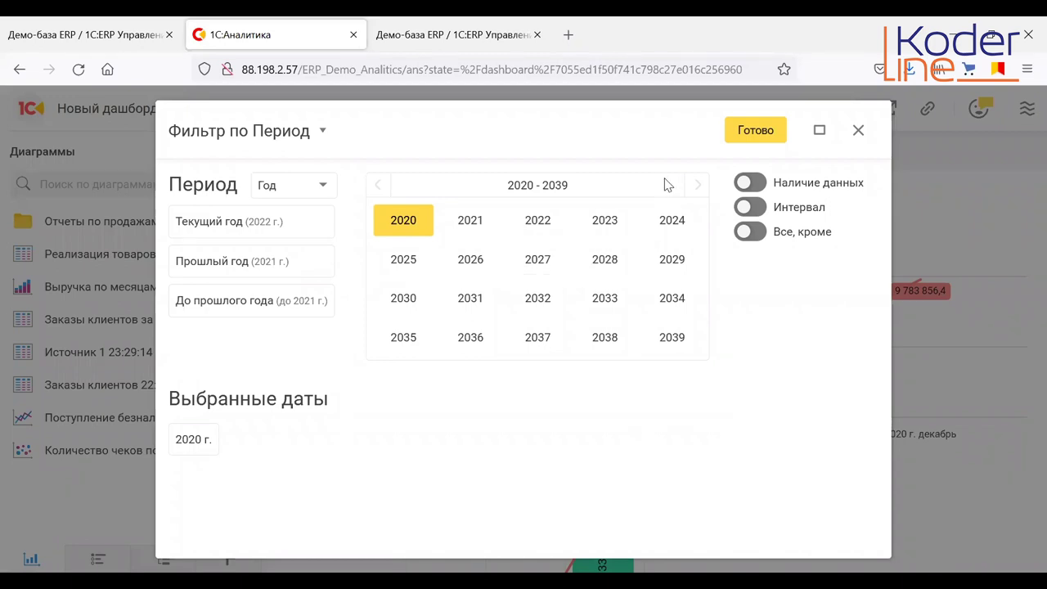
pyautogui.click(760, 185)
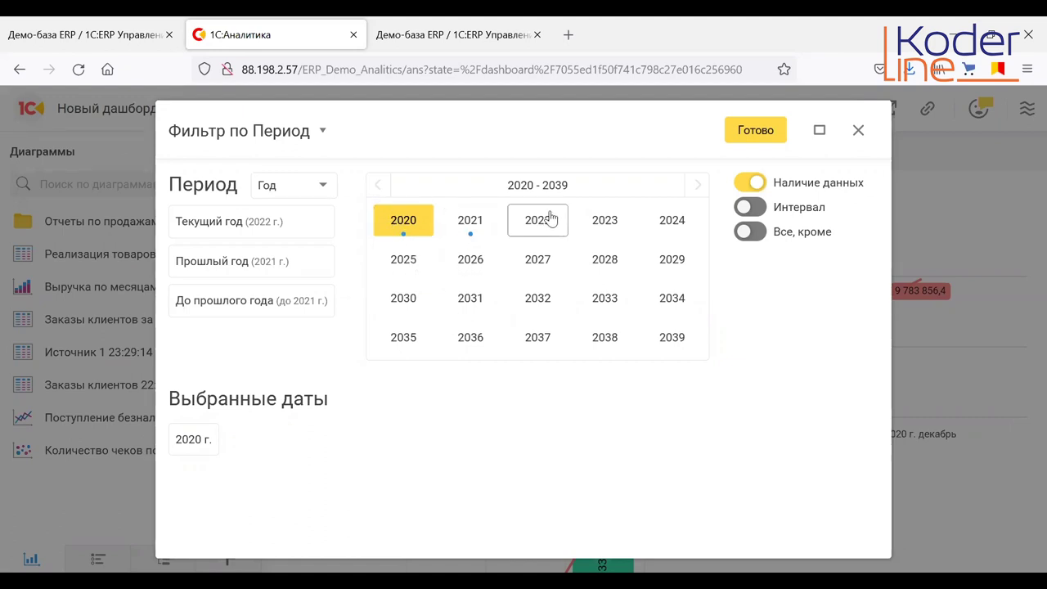
pyautogui.click(746, 190)
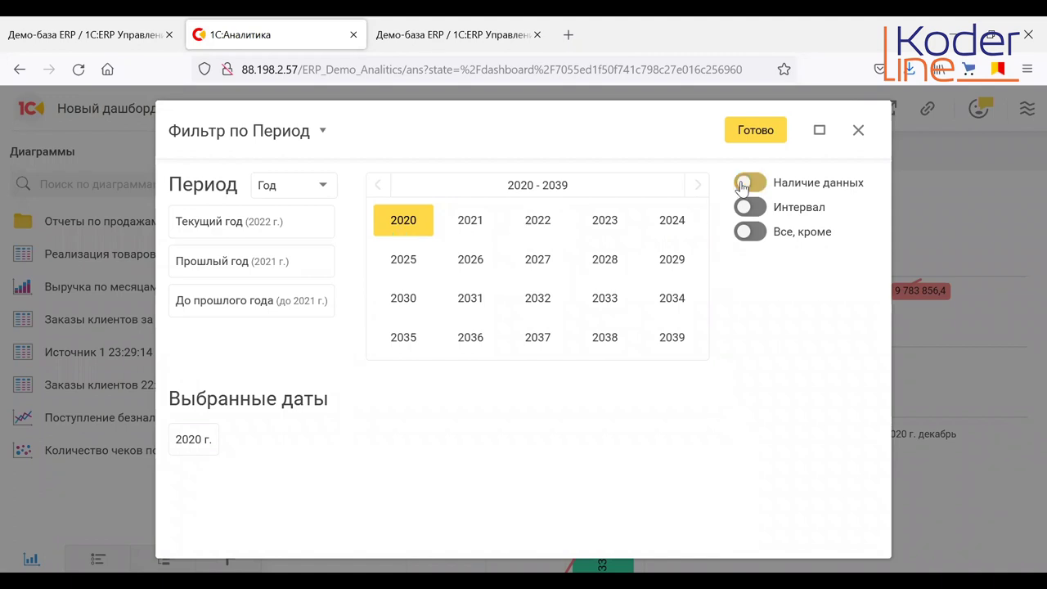
pyautogui.click(859, 131)
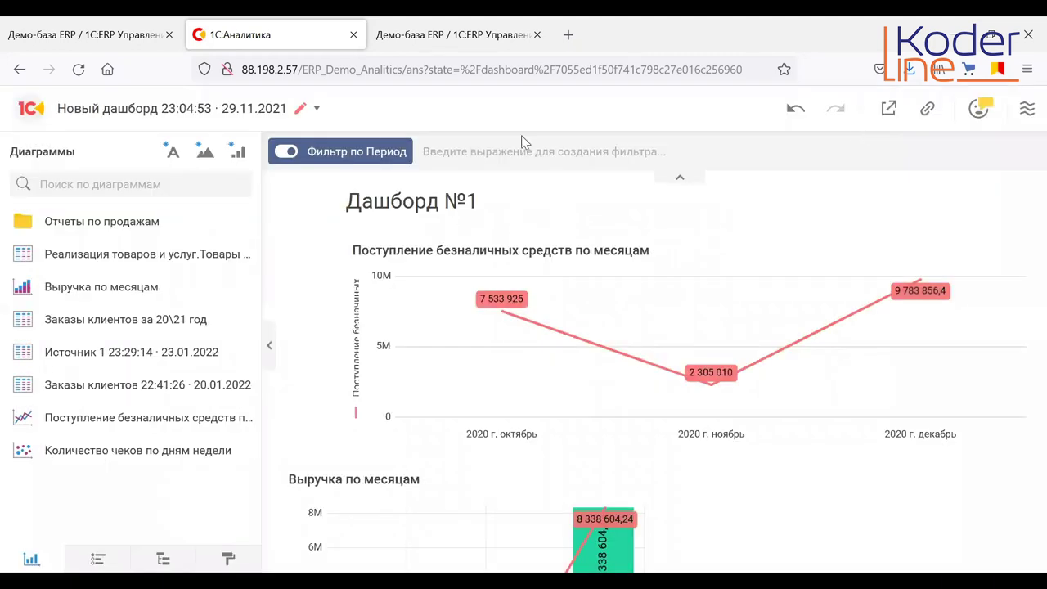
pyautogui.click(286, 153)
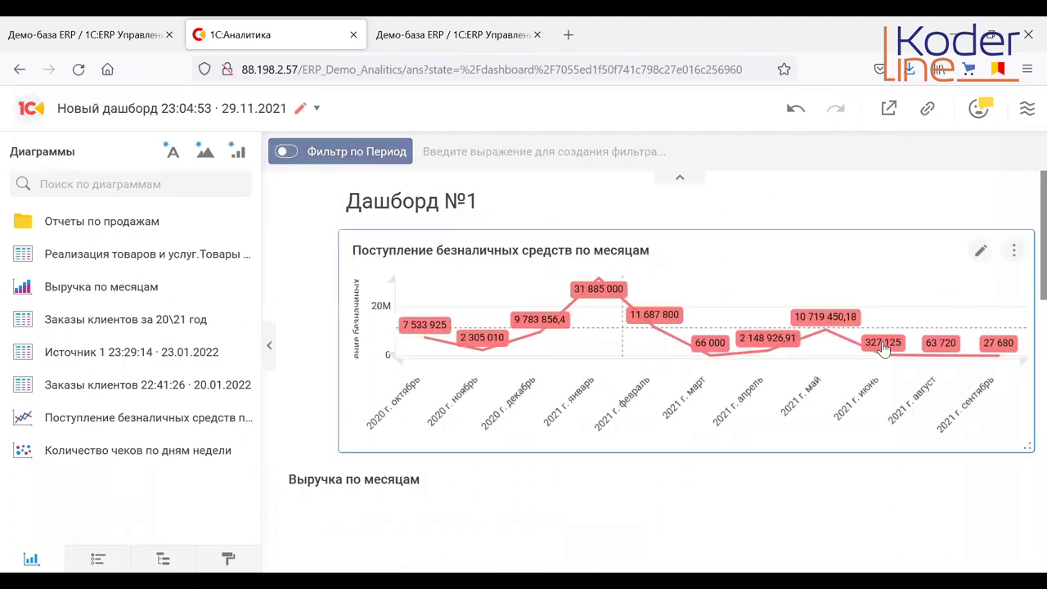
# - Publish the dashboard draft and look through its charts and table
pyautogui.moveTo(883, 349)
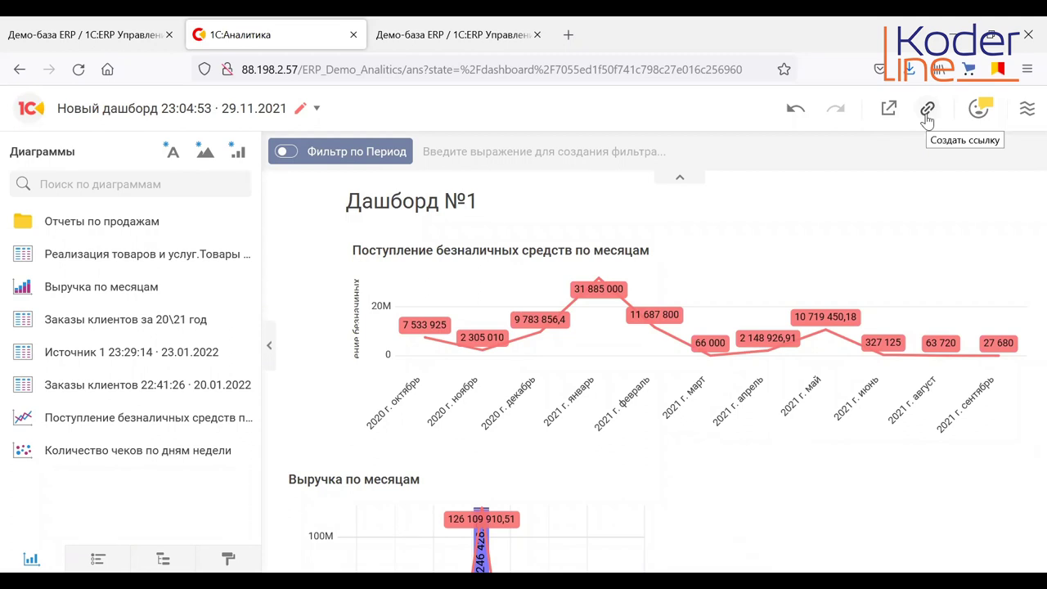
pyautogui.click(317, 111)
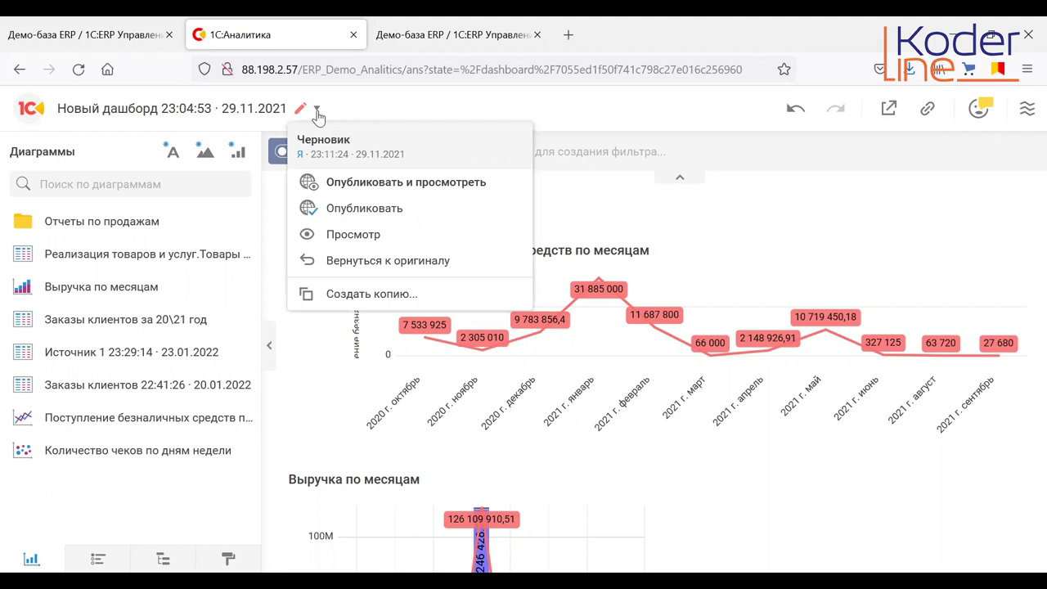
pyautogui.click(334, 211)
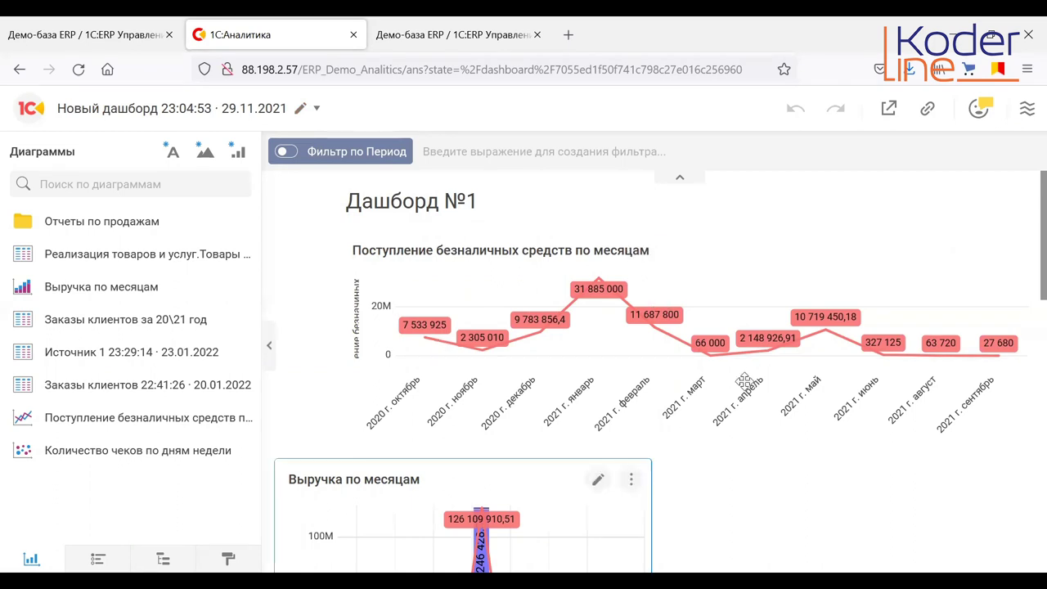
pyautogui.scroll(-5, 1022, 438)
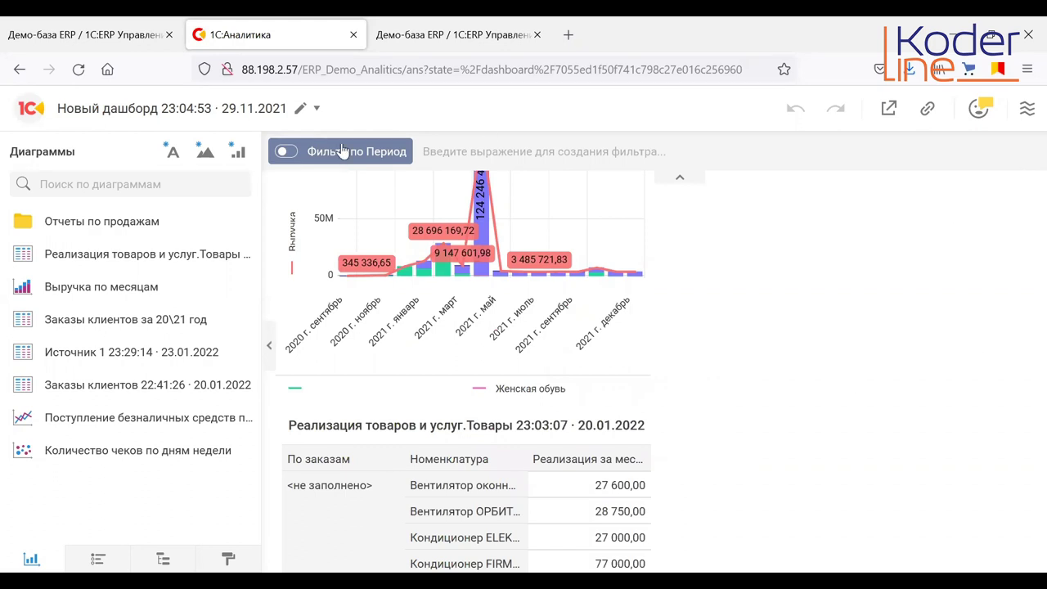
# - Return to the list of charts and dashboards and switch to the 1C:ERP start page
pyautogui.click(27, 108)
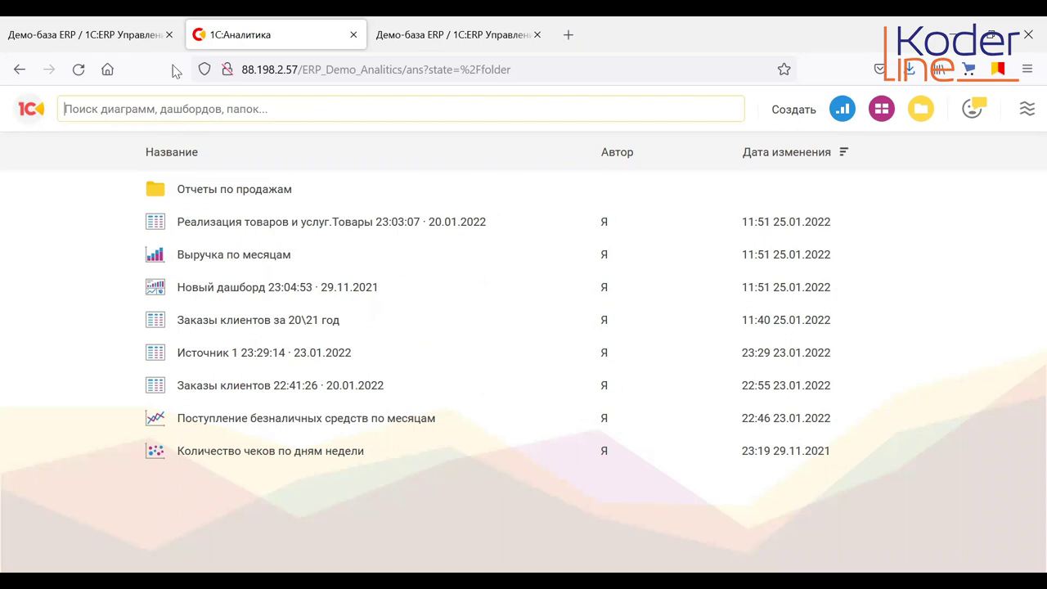
pyautogui.click(139, 45)
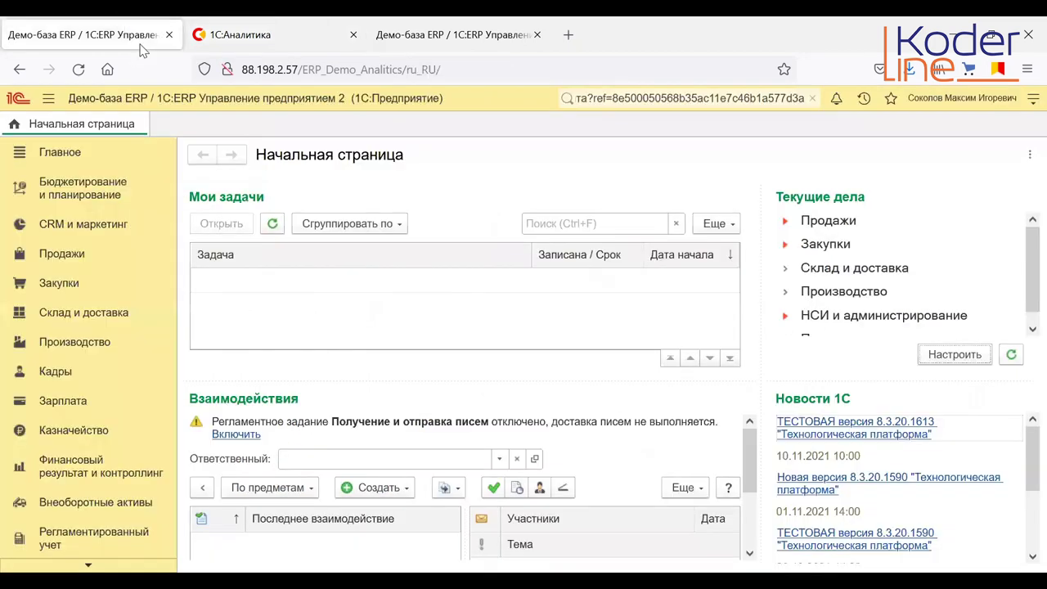